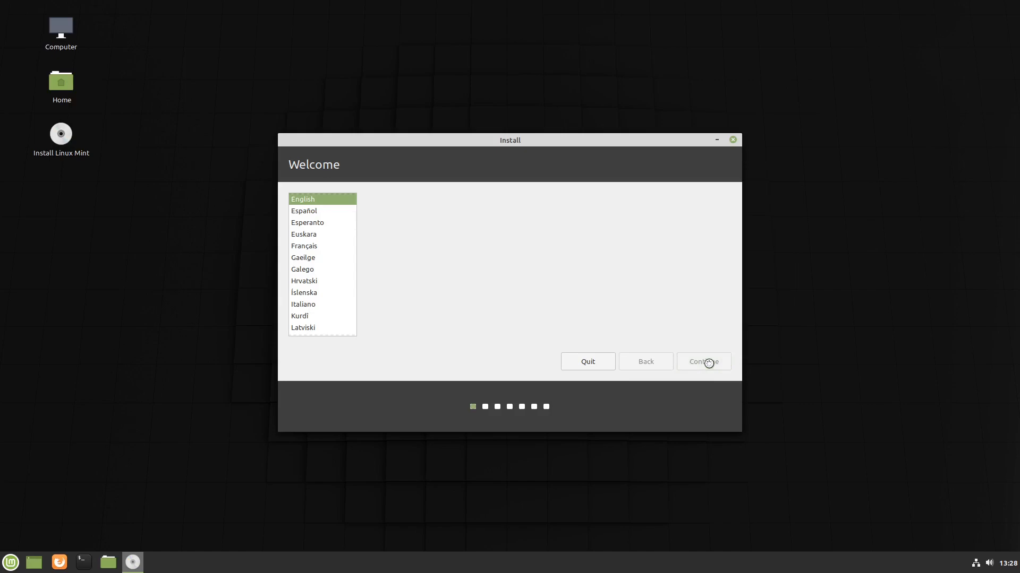
Move past the welcome pages and choose 'Something else' to partition /dev/sda manually.
left_click(709, 363)
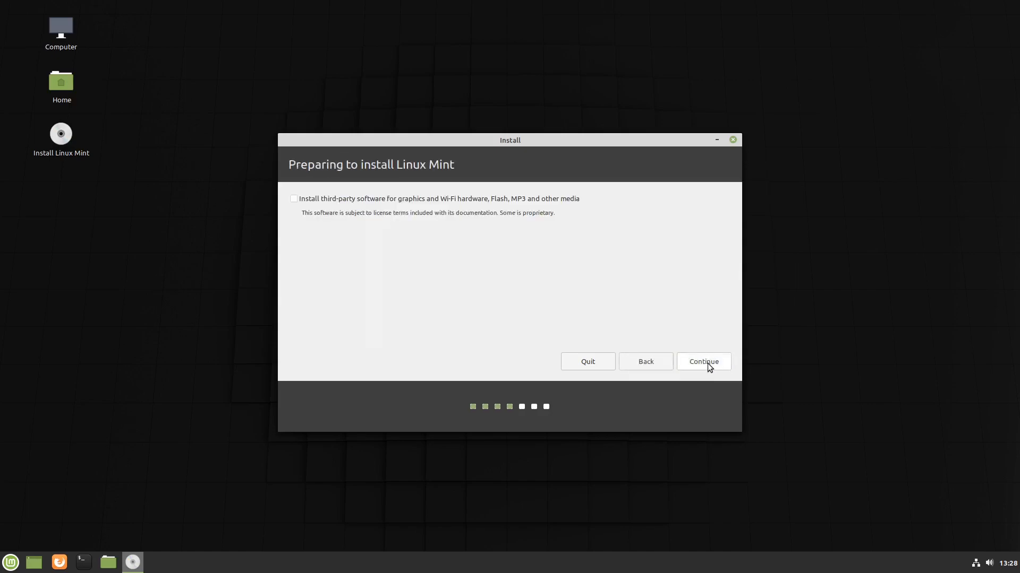
left_click(707, 363)
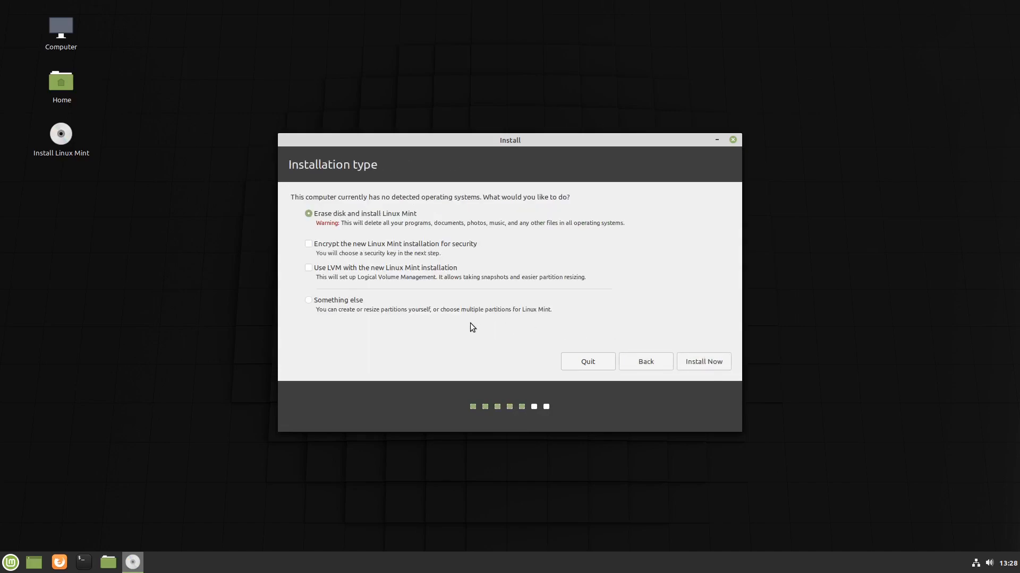
left_click(330, 301)
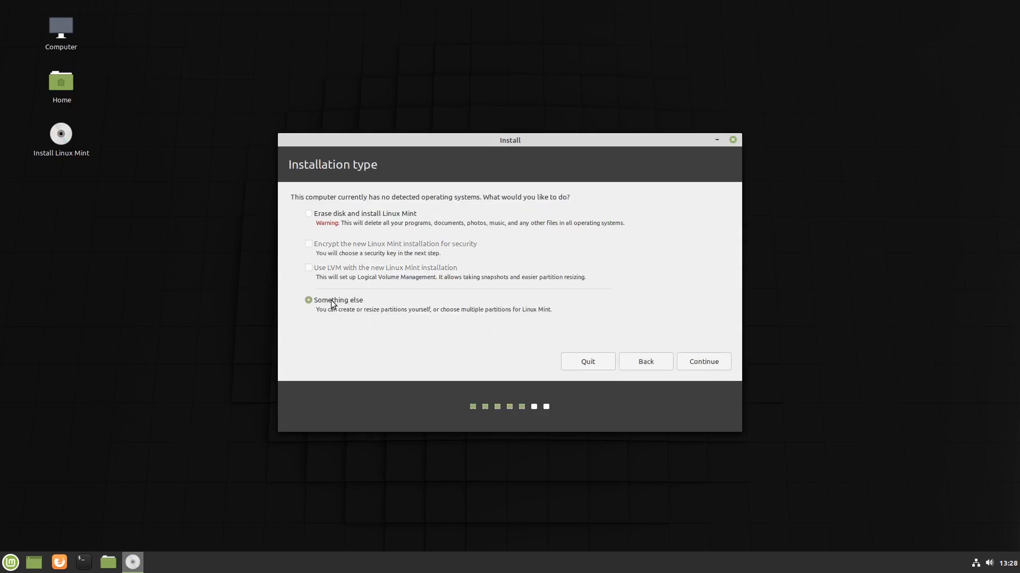
left_click(711, 362)
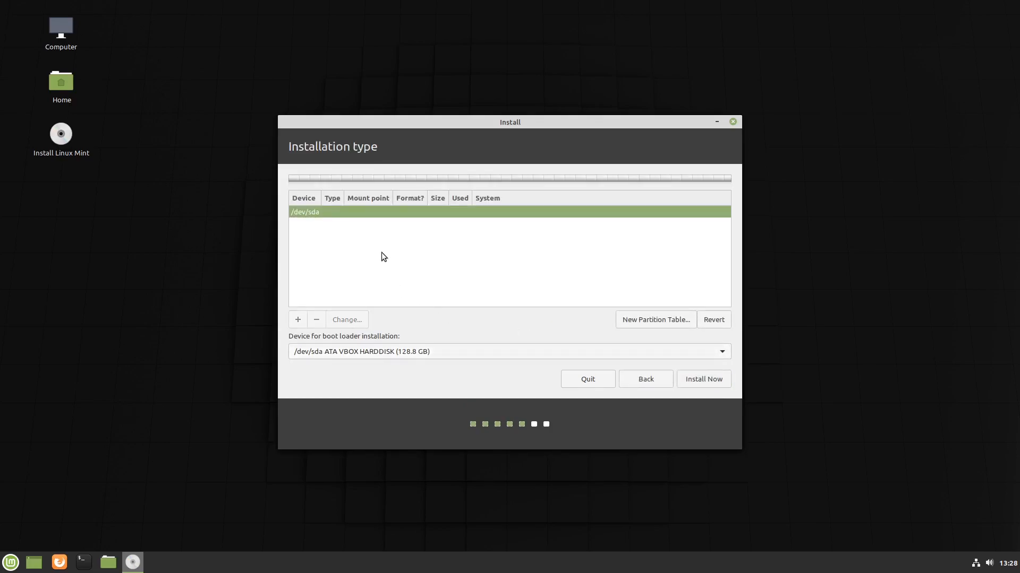
Create a new empty partition table on /dev/sda and start a partition in its free space.
left_click(670, 319)
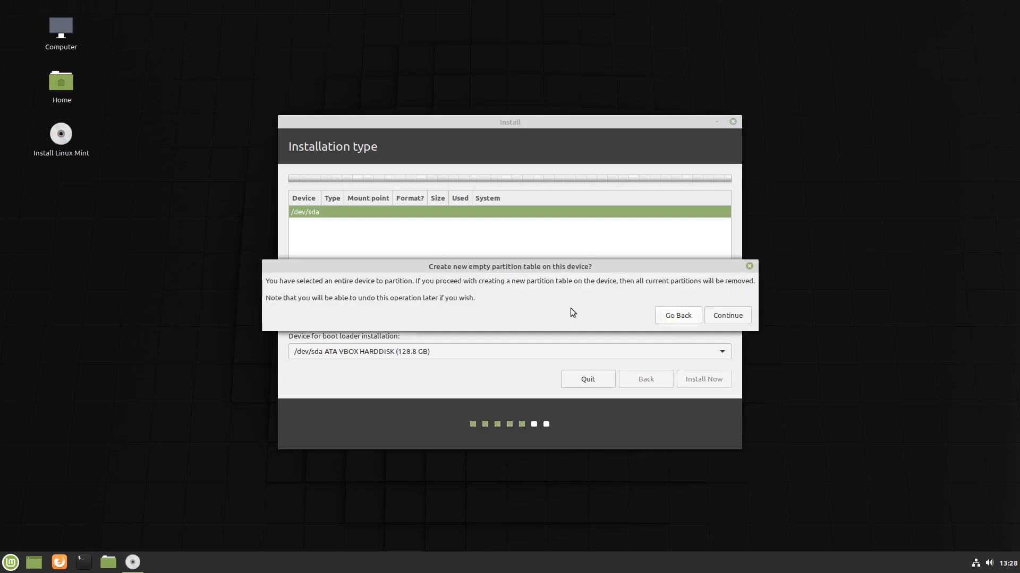
left_click(717, 316)
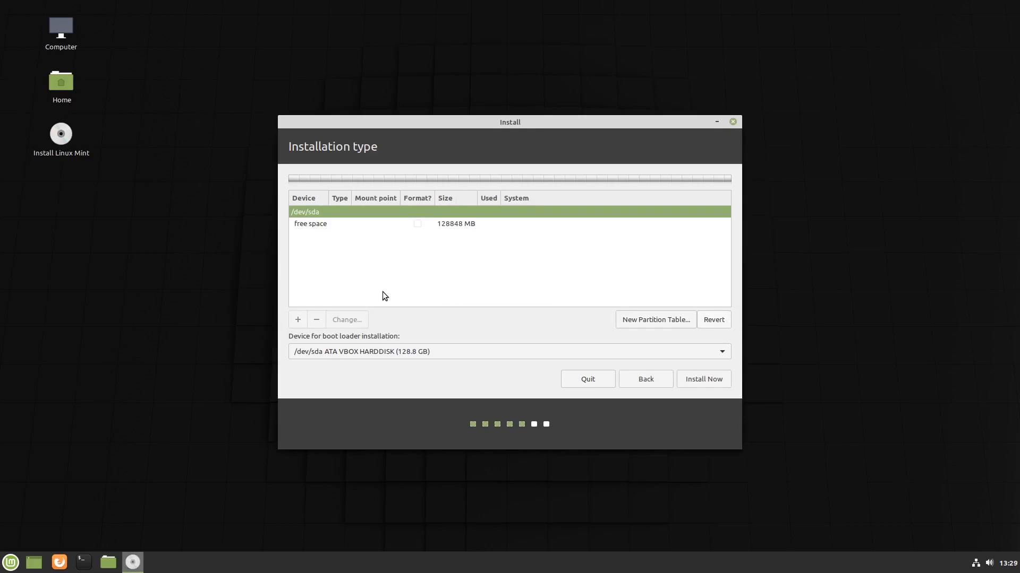
left_click(319, 226)
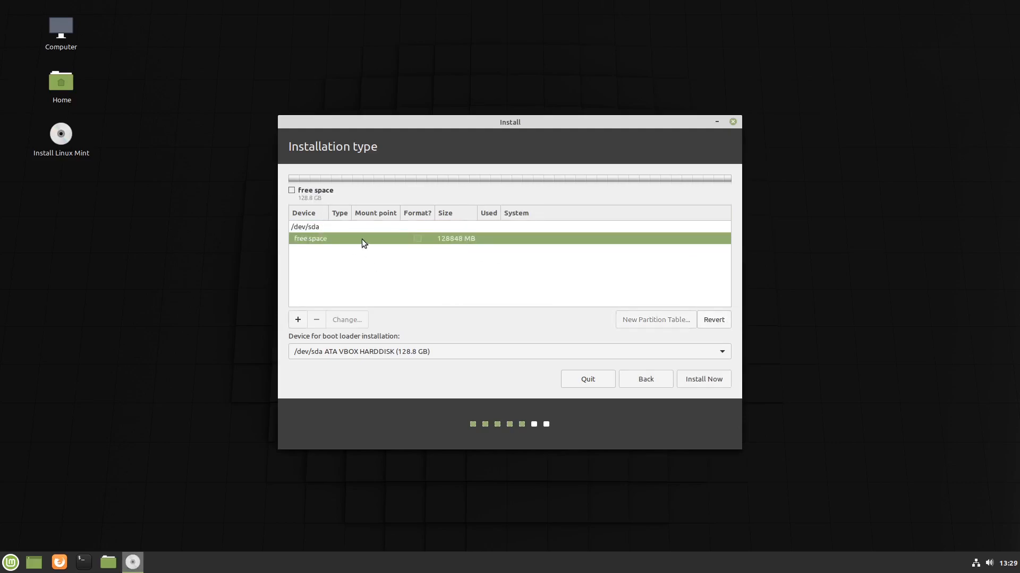
left_click(298, 320)
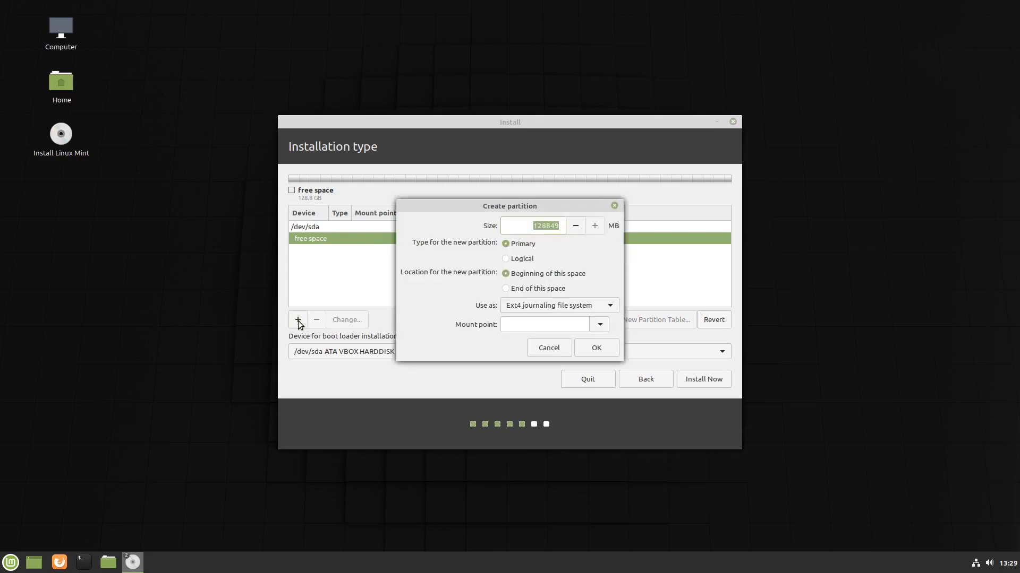
Make the new partition 40000 MB, mounted at root /.
left_click(599, 326)
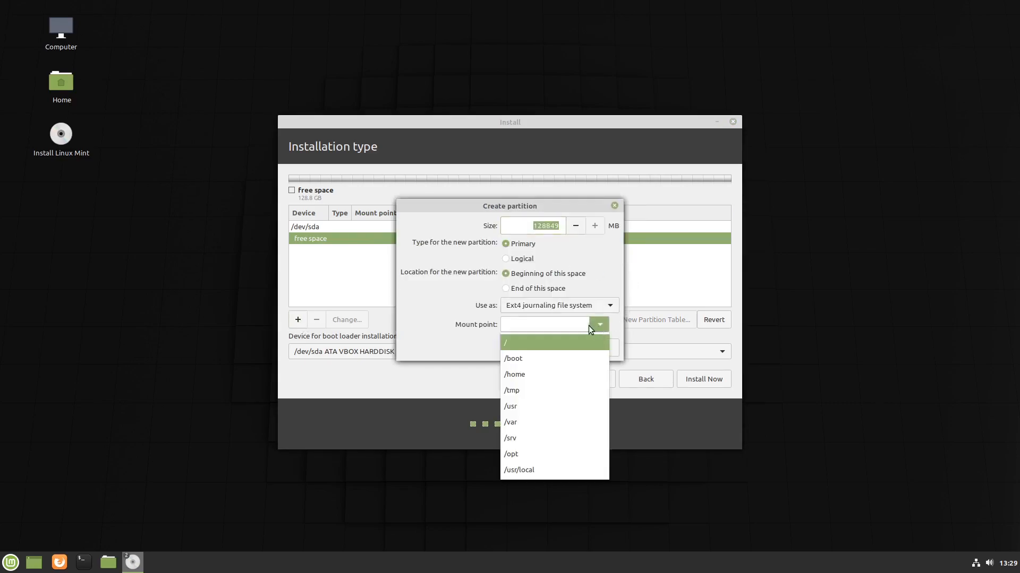
left_click(515, 342)
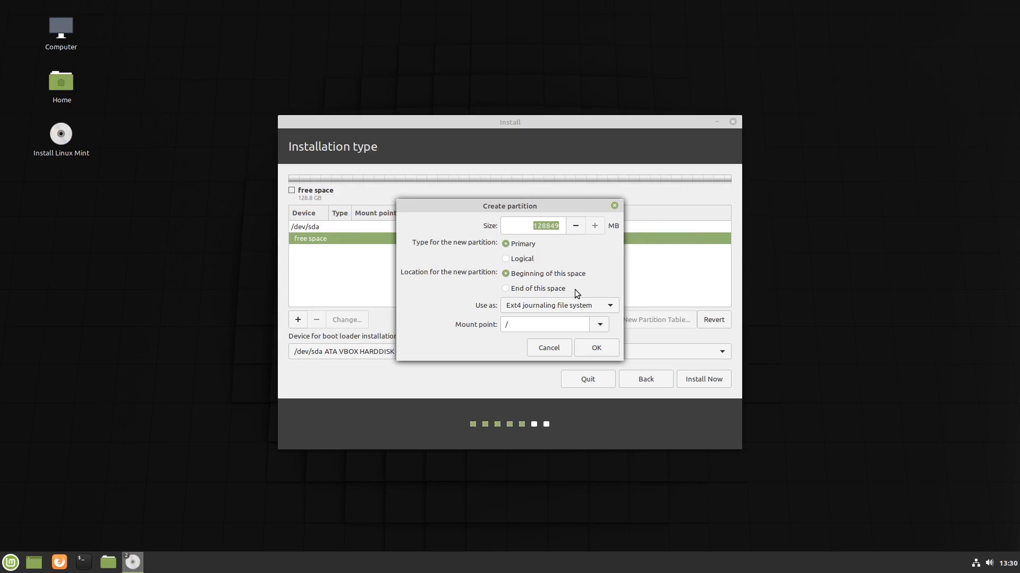
double_click(542, 225)
type("40000")
left_click(600, 324)
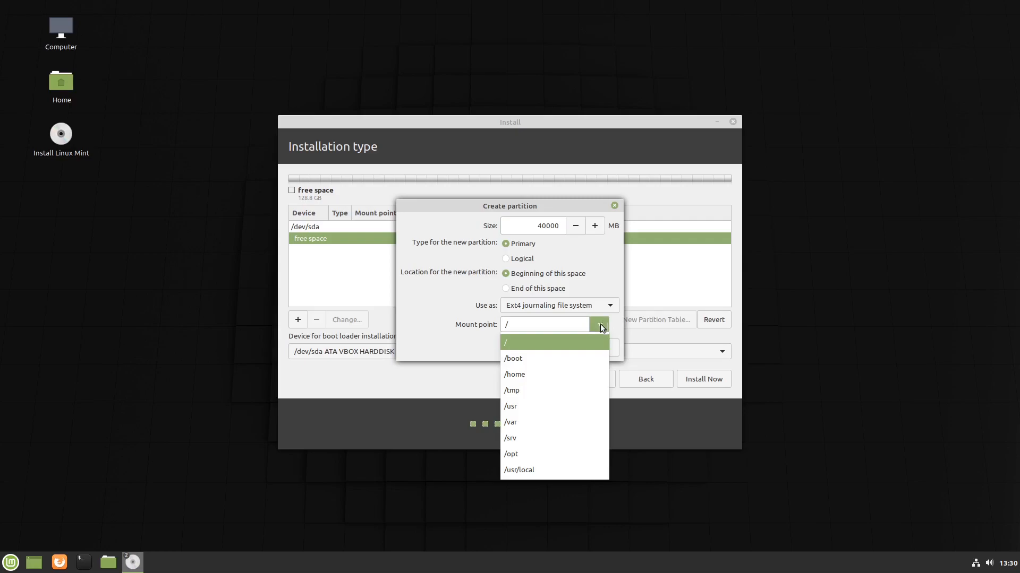
left_click(528, 343)
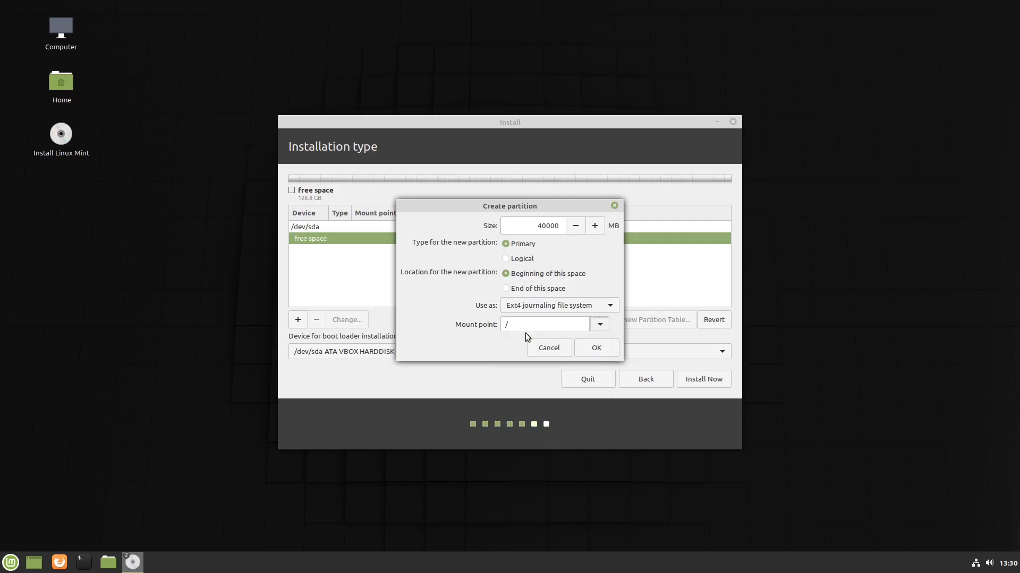
left_click(593, 349)
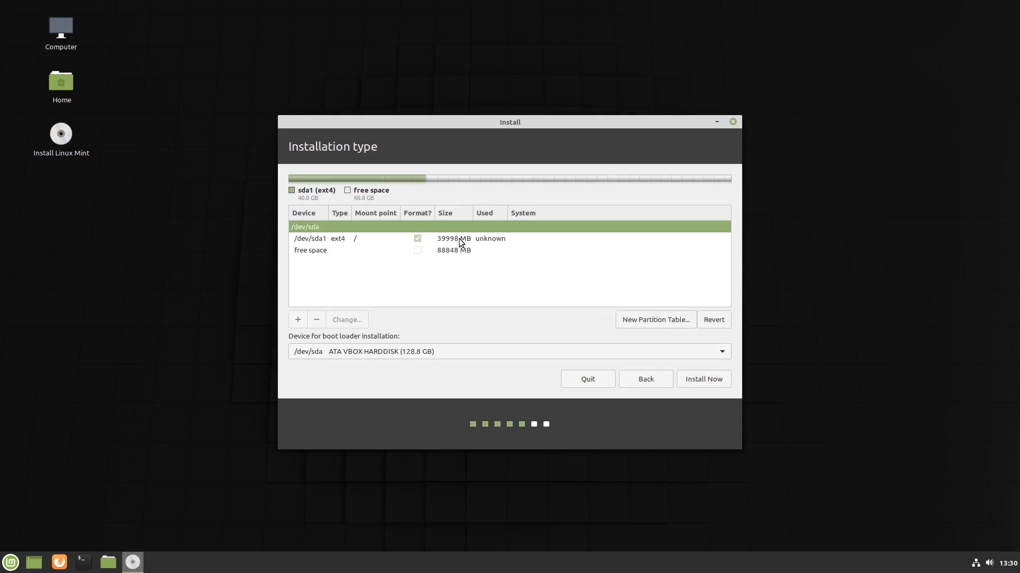
Select the remaining 88848 MB free space and start a new logical ext4 partition there.
left_click(432, 240)
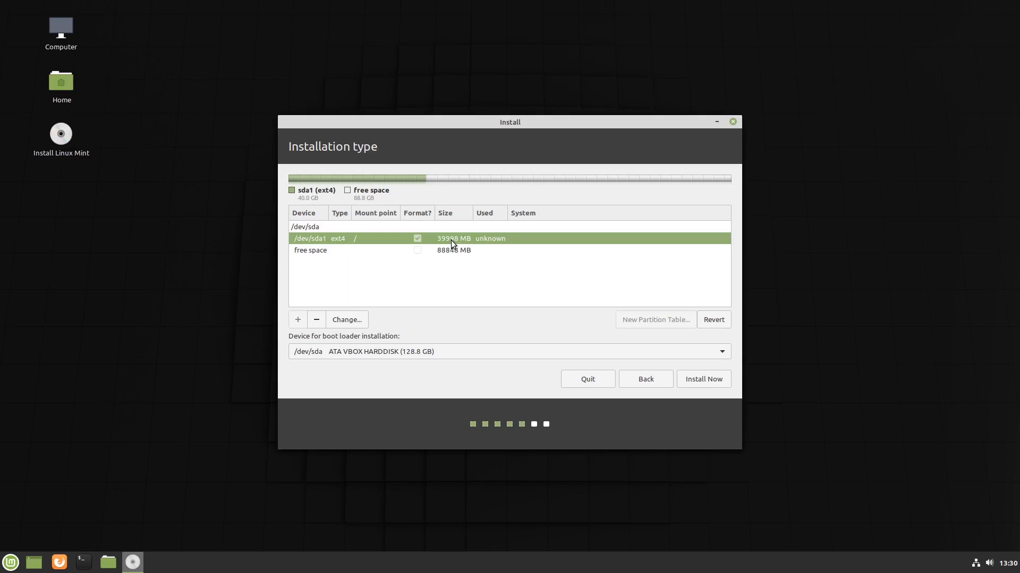
left_click(316, 250)
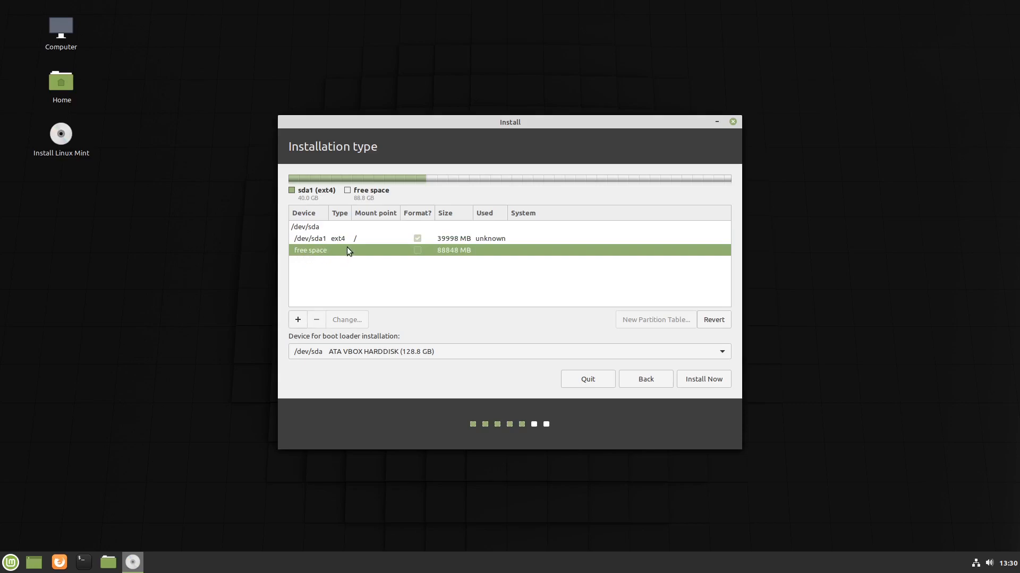
left_click(297, 320)
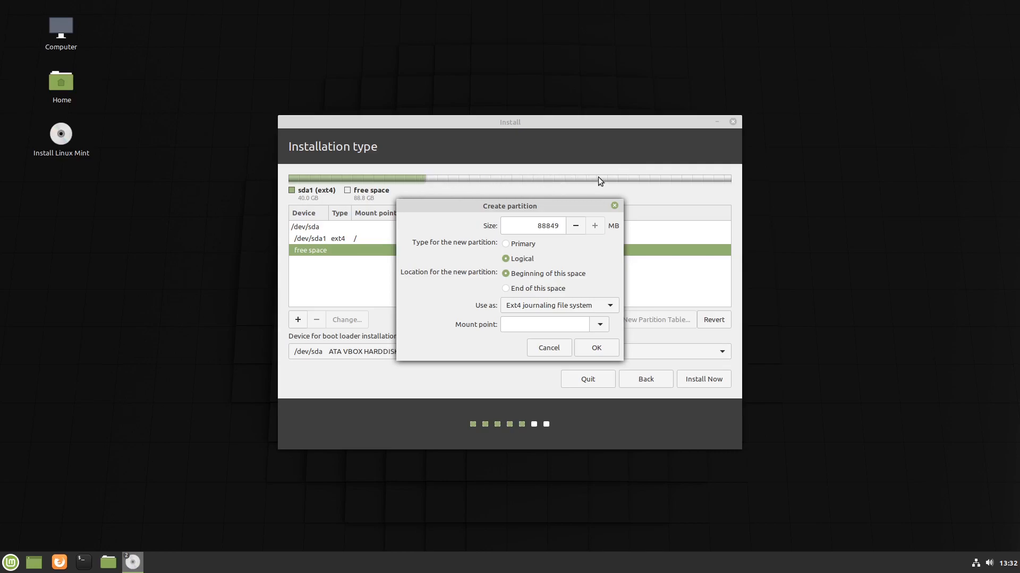
Use all remaining space for an ext4 partition mounted at /home.
double_click(550, 229)
left_click(576, 226)
left_click(576, 226)
left_click(598, 325)
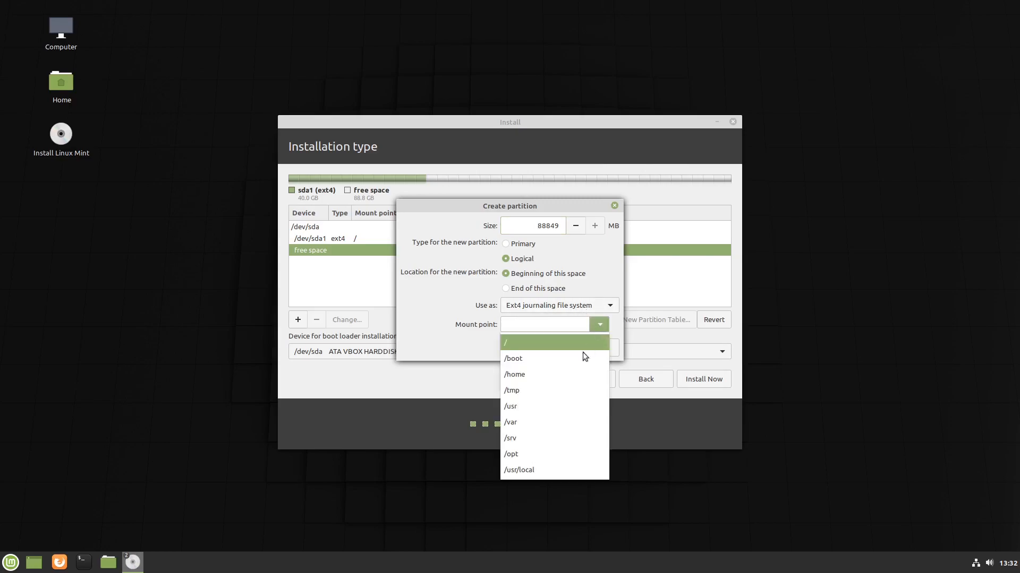
left_click(521, 374)
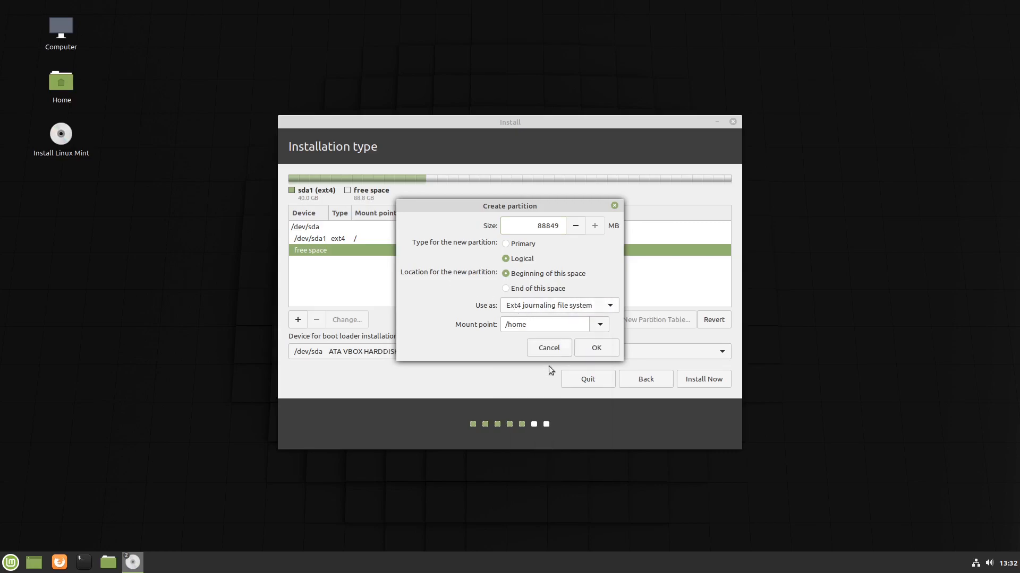
left_click(603, 346)
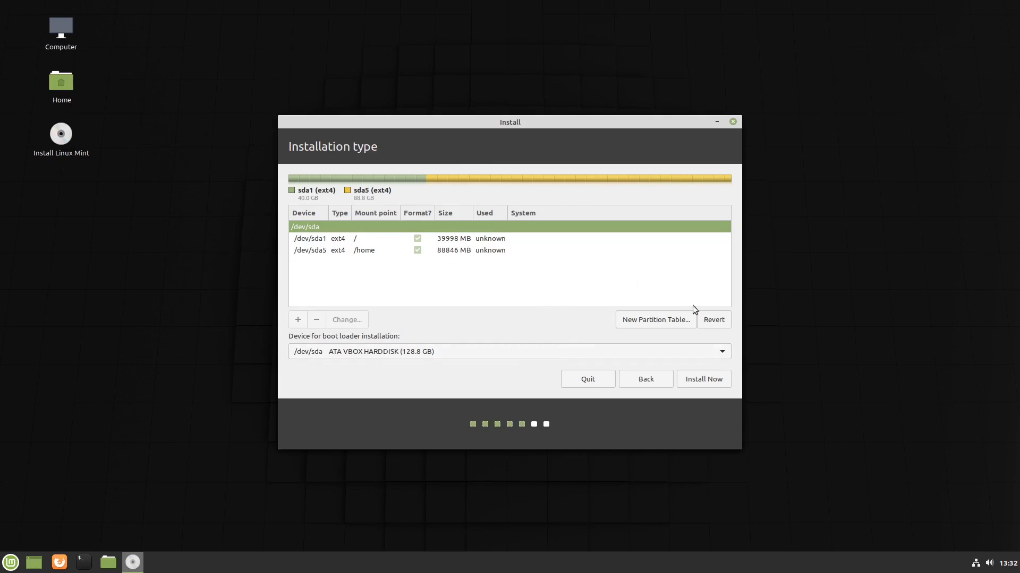
Start the install, confirm writing the partition changes, and accept Melbourne as location.
left_click(694, 380)
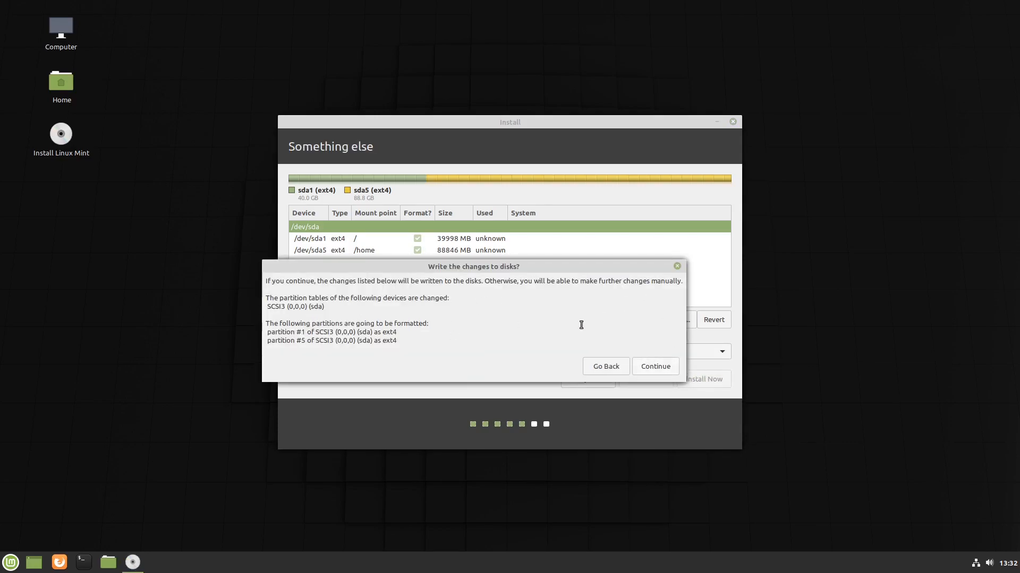
left_click(657, 369)
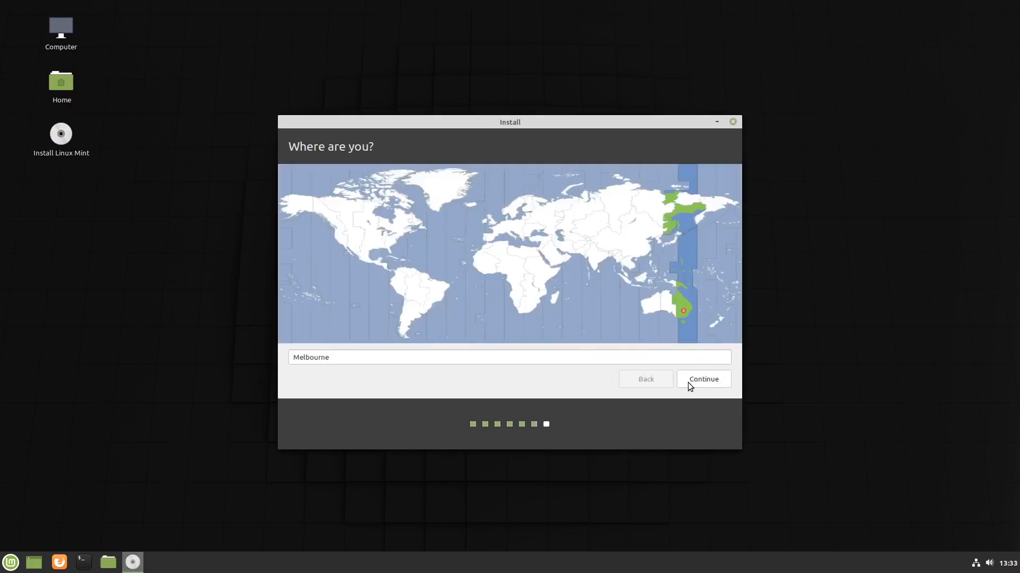
left_click(688, 381)
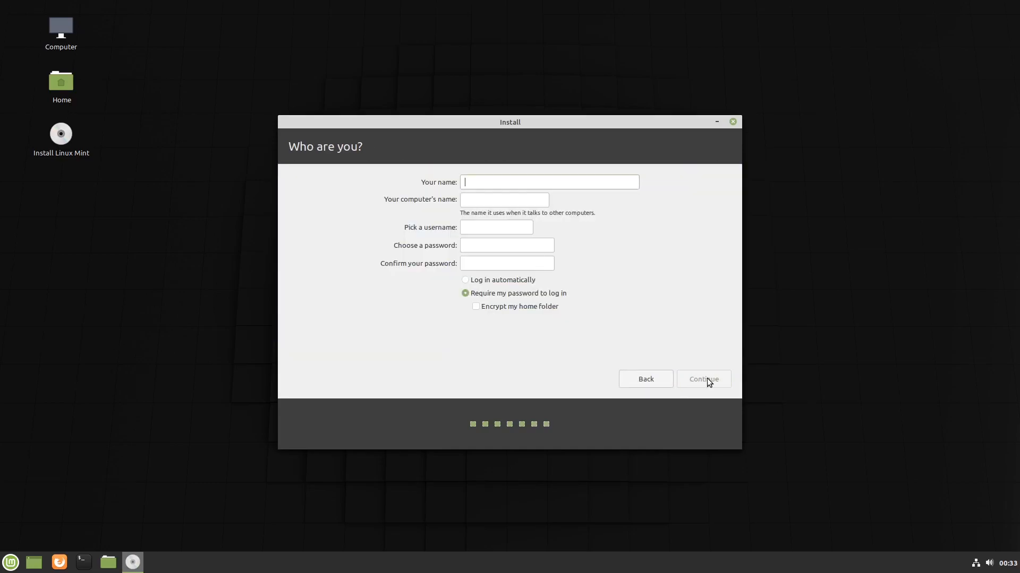
Fill in the user's name, computer name and password, then continue the installation.
type("Bradley")
key("Tab")
type("manual")
key("Tab")
key("Tab")
type("●●●●●●●●")
key("Tab")
type("●●●●●●●●")
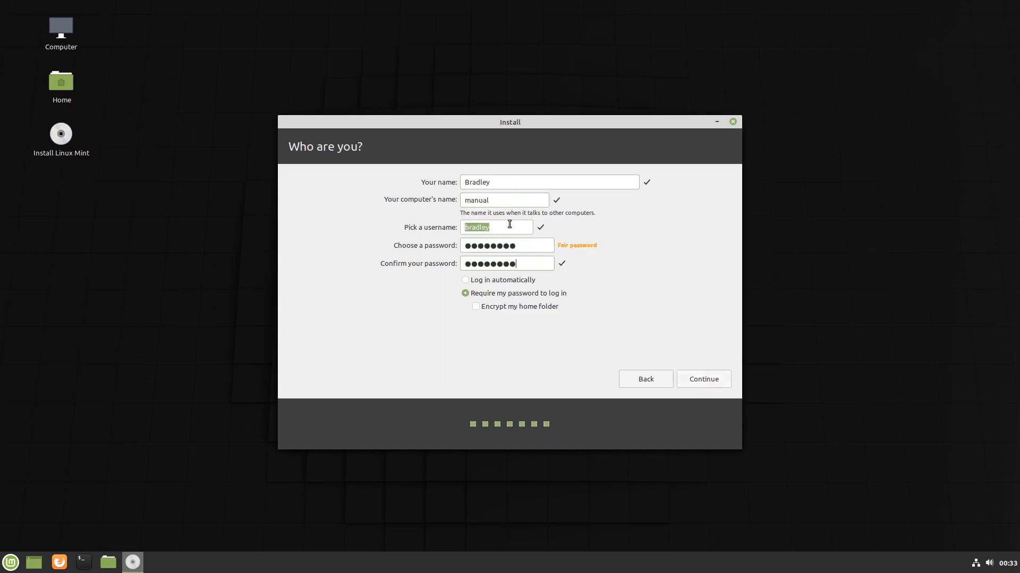
left_click(701, 376)
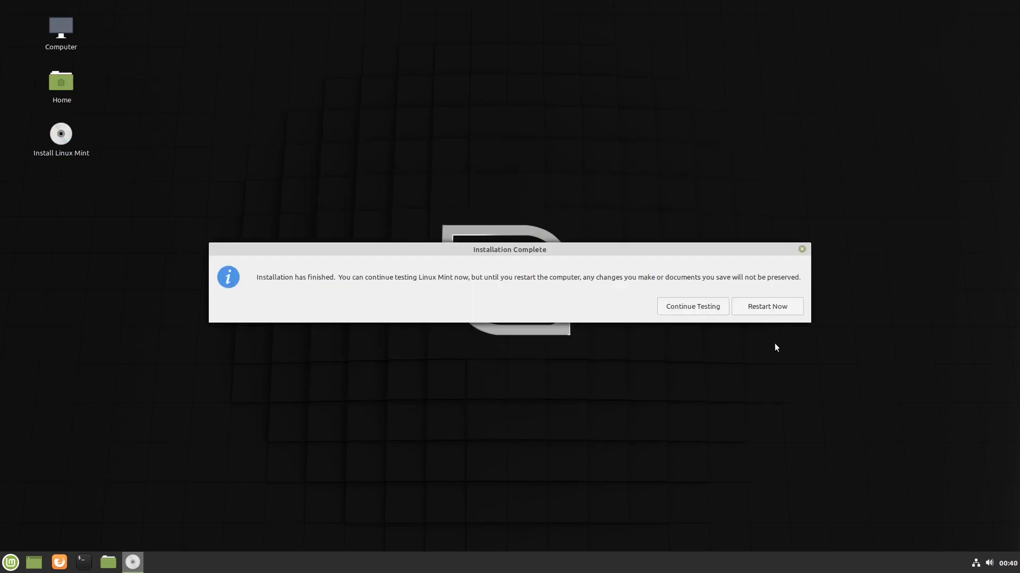
Restart into the installed Linux Mint, log in, dismiss the Welcome screen, and open Home.
left_click(746, 305)
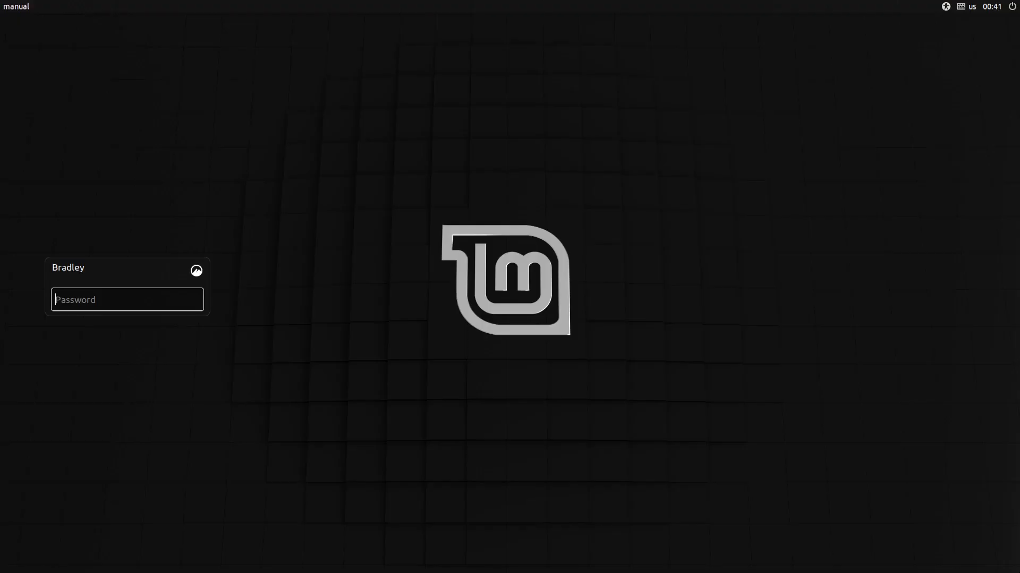
type("••••••••")
key("Return")
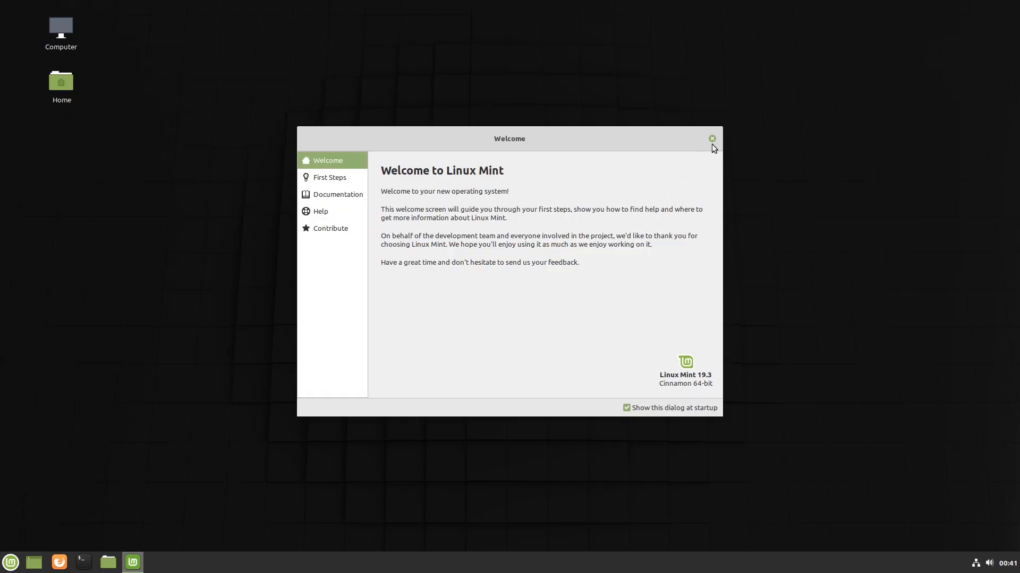
left_click(713, 139)
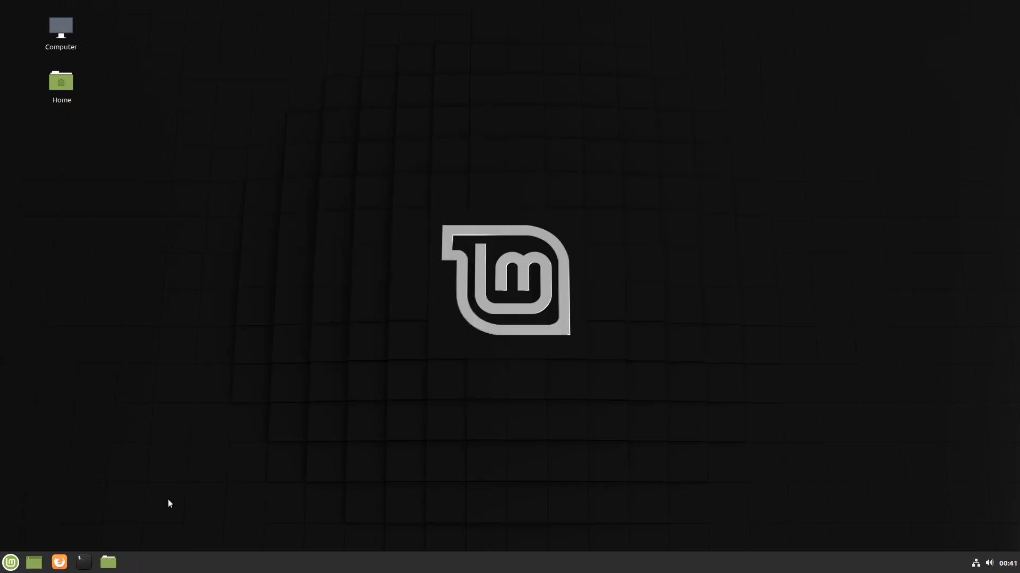
left_click(108, 562)
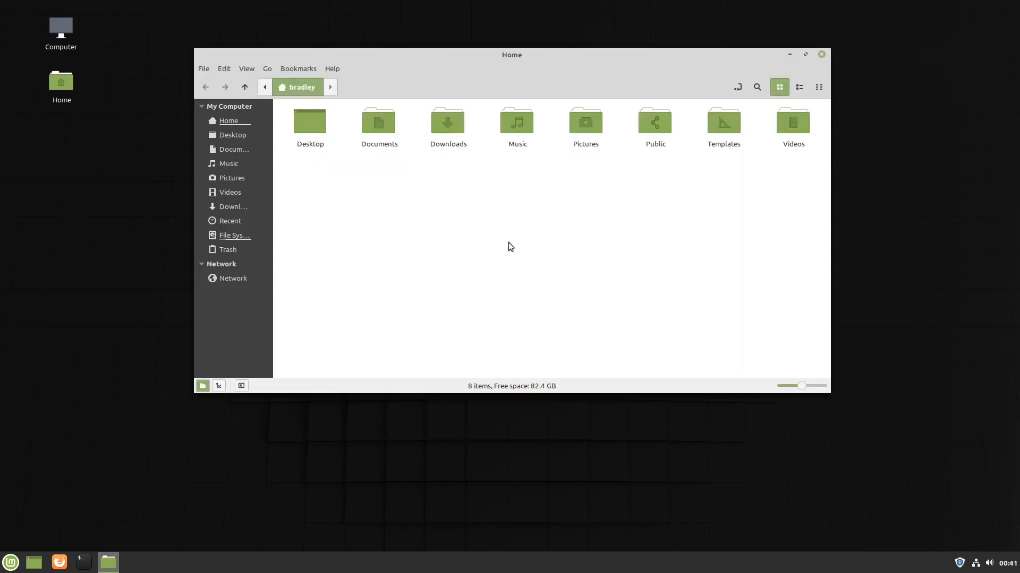
Split Nemo into two panes: the root file system on the left, Home on the right.
key("F3")
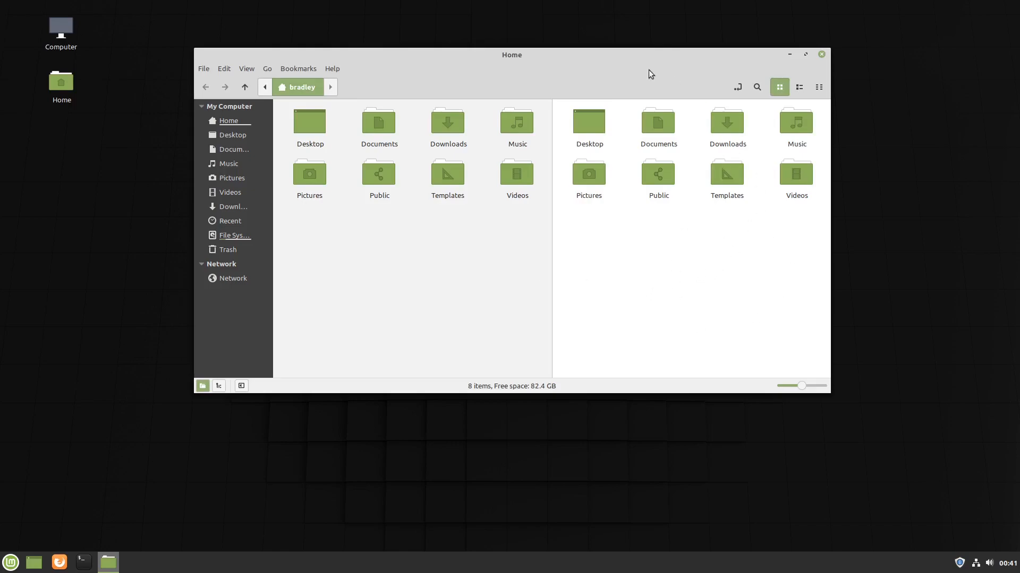
left_click(404, 310)
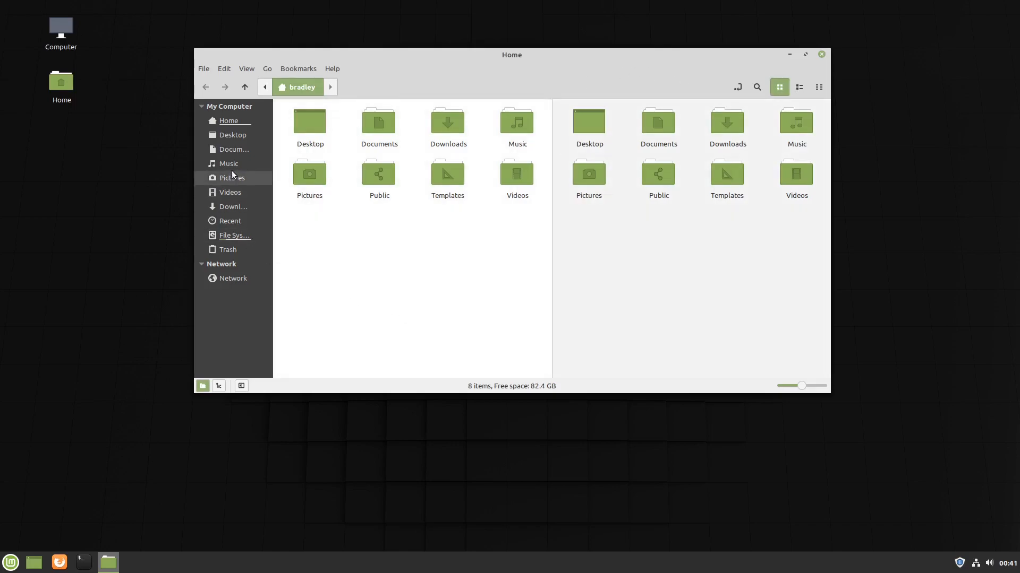
left_click(232, 243)
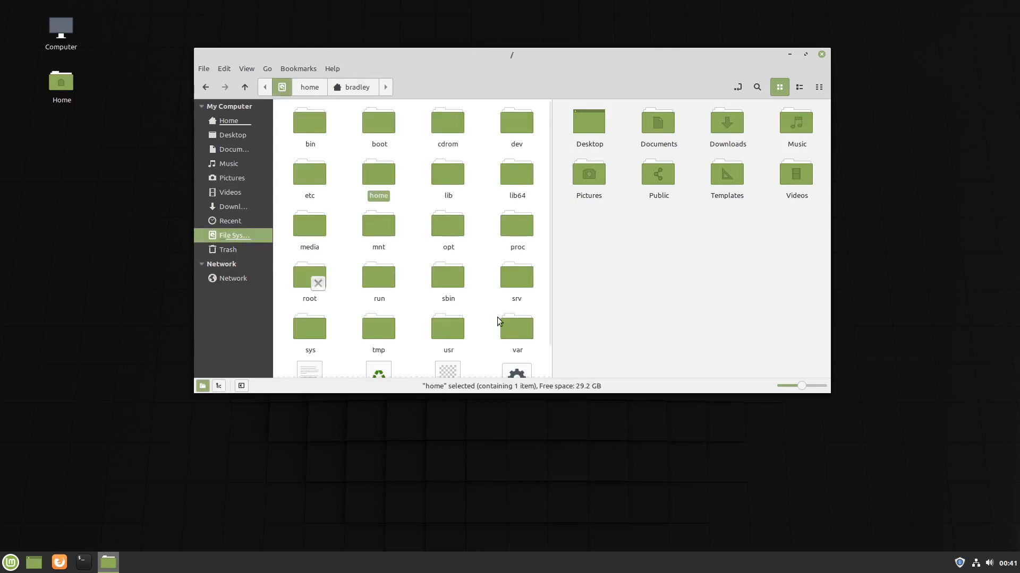
left_click(403, 217)
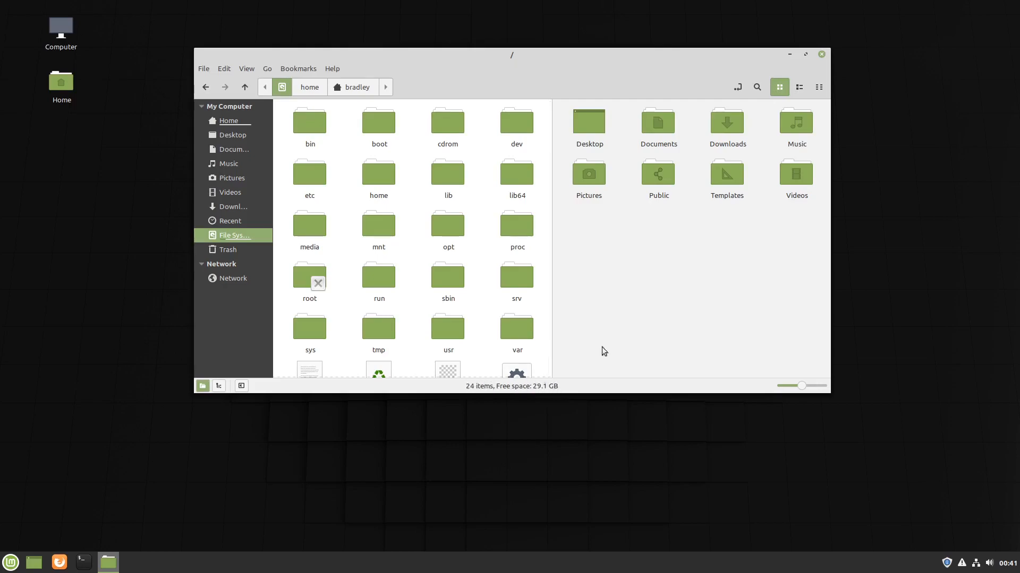
left_click(669, 255)
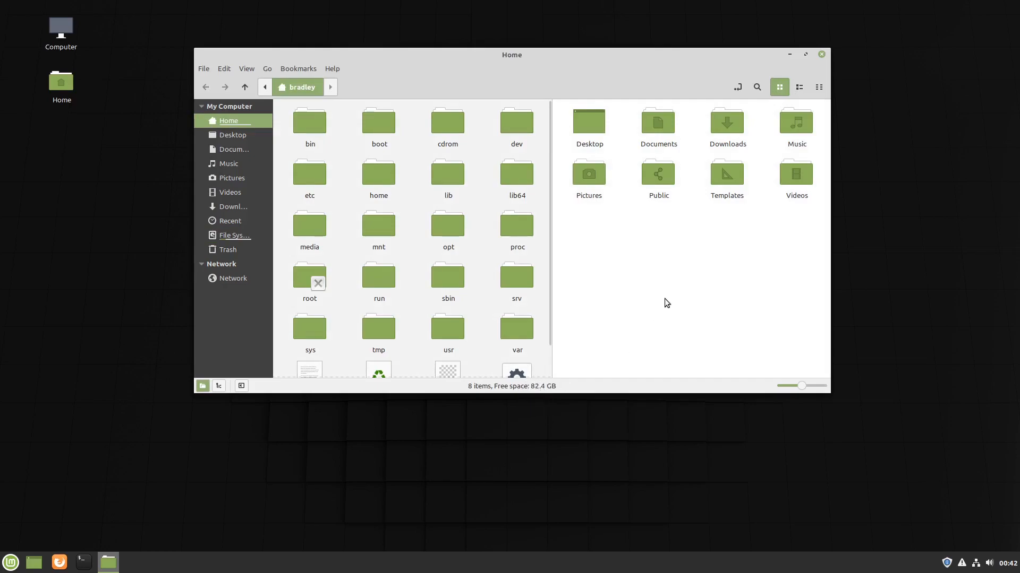
Launch the Disks utility by searching 'disks' in the application menu.
left_click(10, 559)
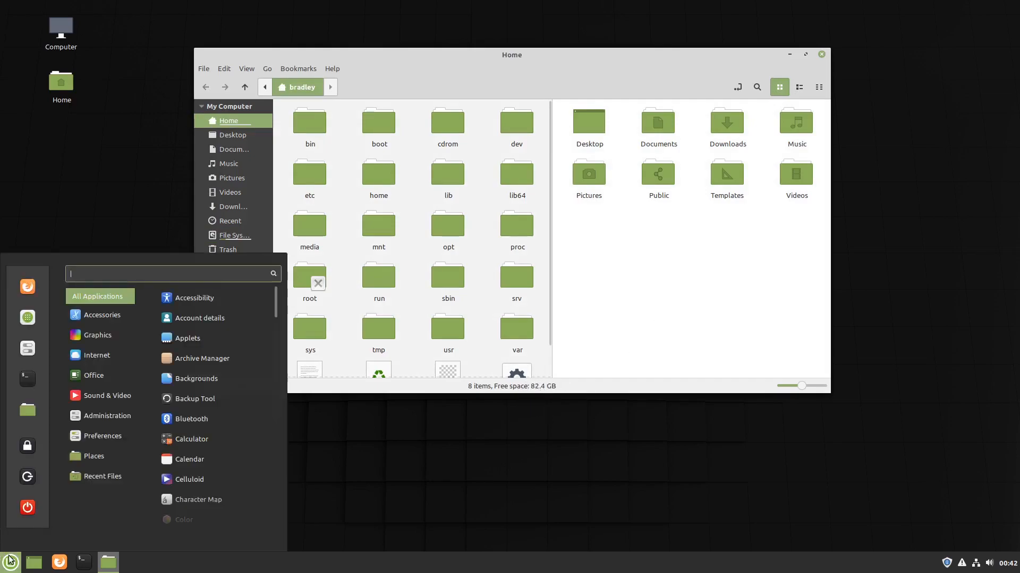
type("disks")
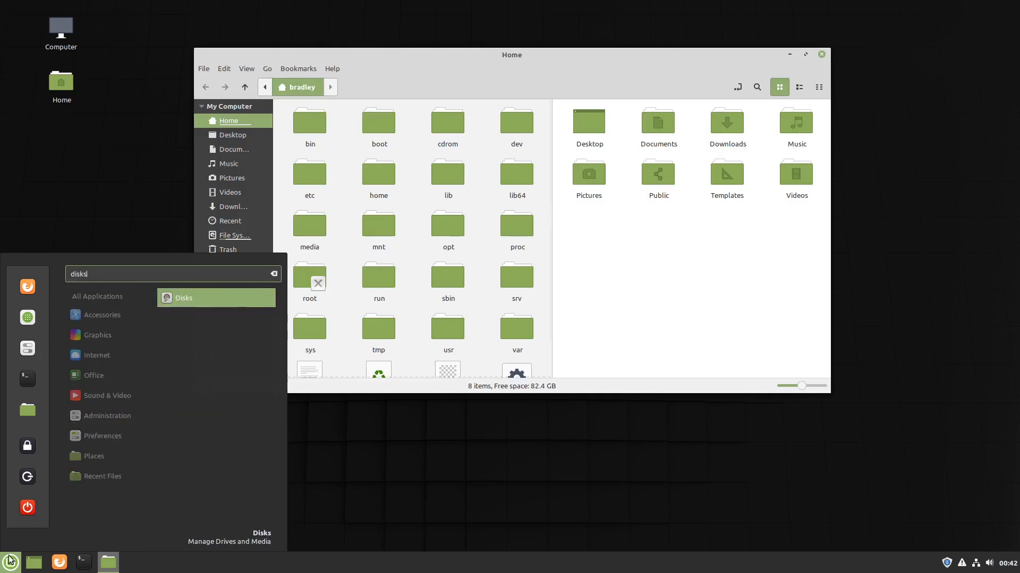
key("Return")
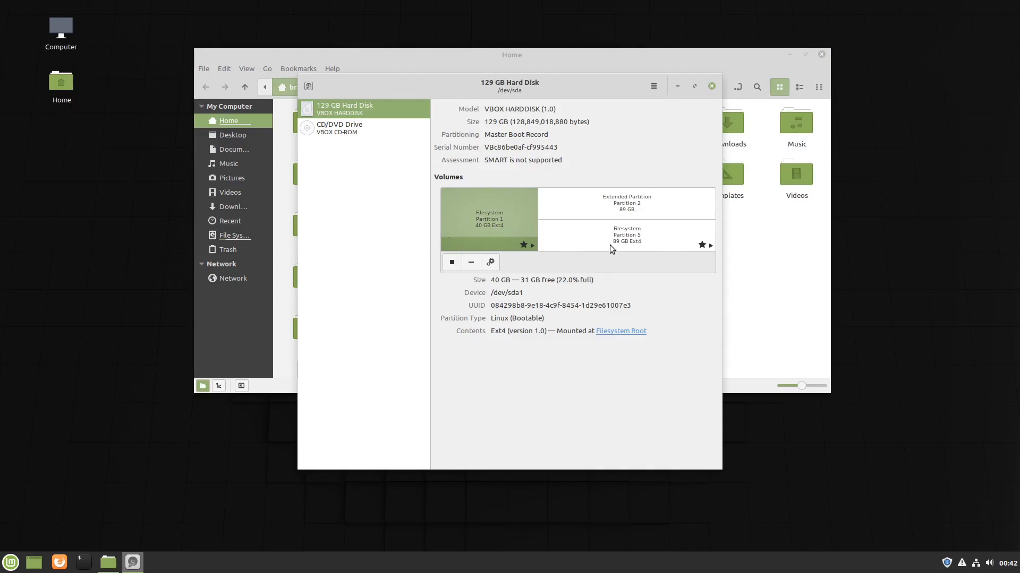
Inspect Partition 5 (/home) and the Extended Partition in the volumes graphic.
left_click(632, 234)
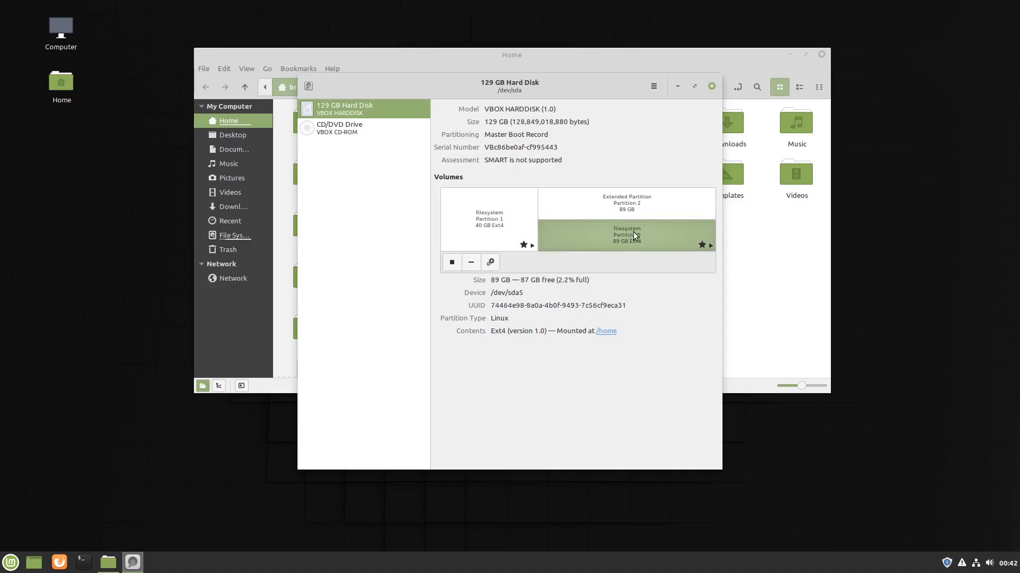
left_click(670, 201)
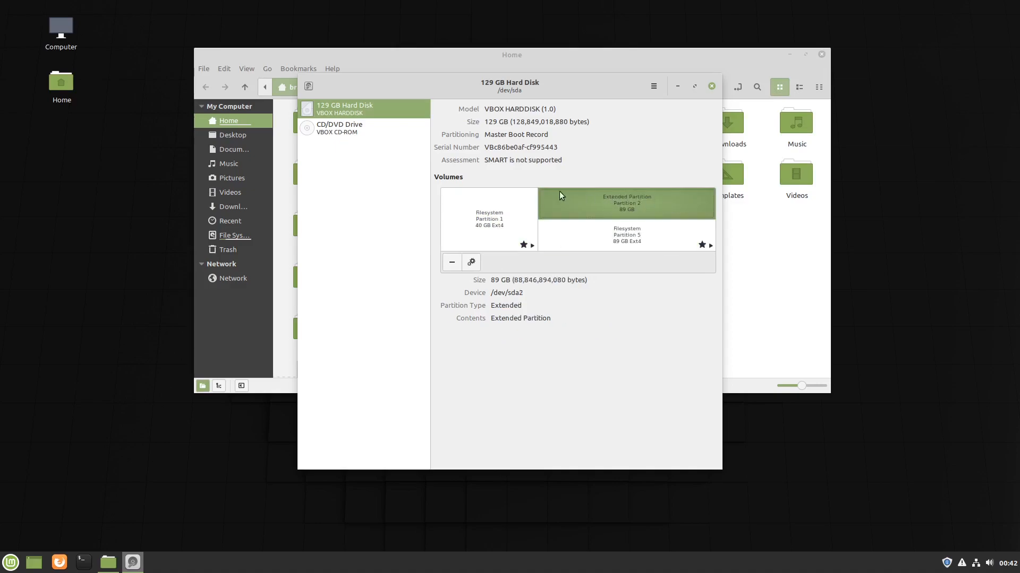
left_click(644, 238)
left_click(658, 199)
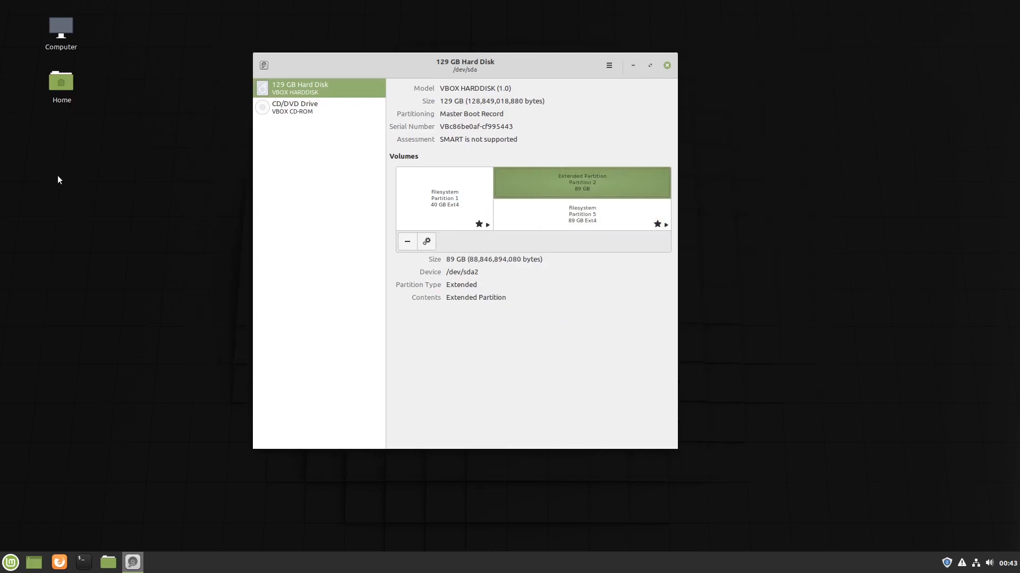
Create a desktop folder named 'Cinn Test 1'.
right_click(55, 175)
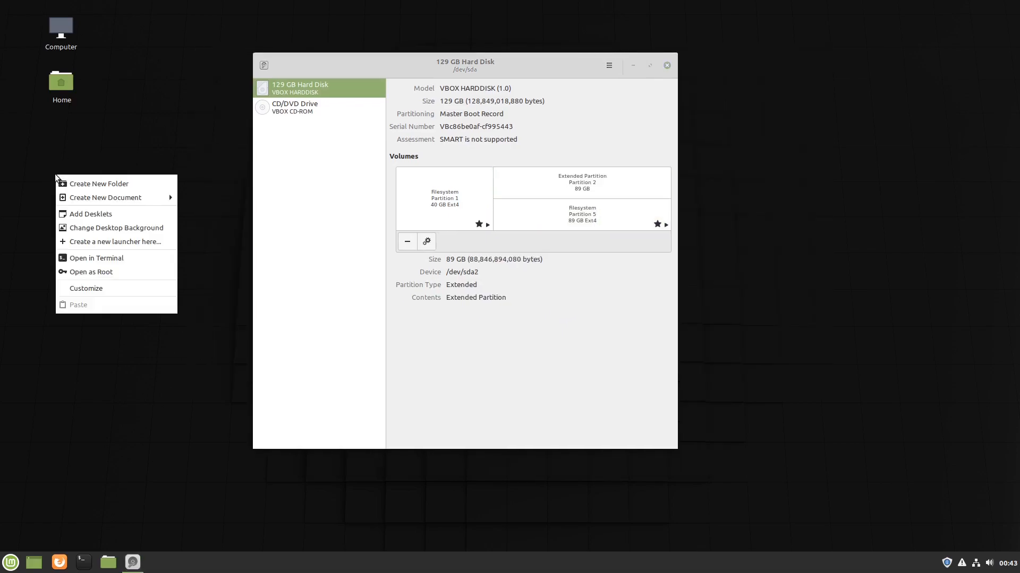
left_click(84, 182)
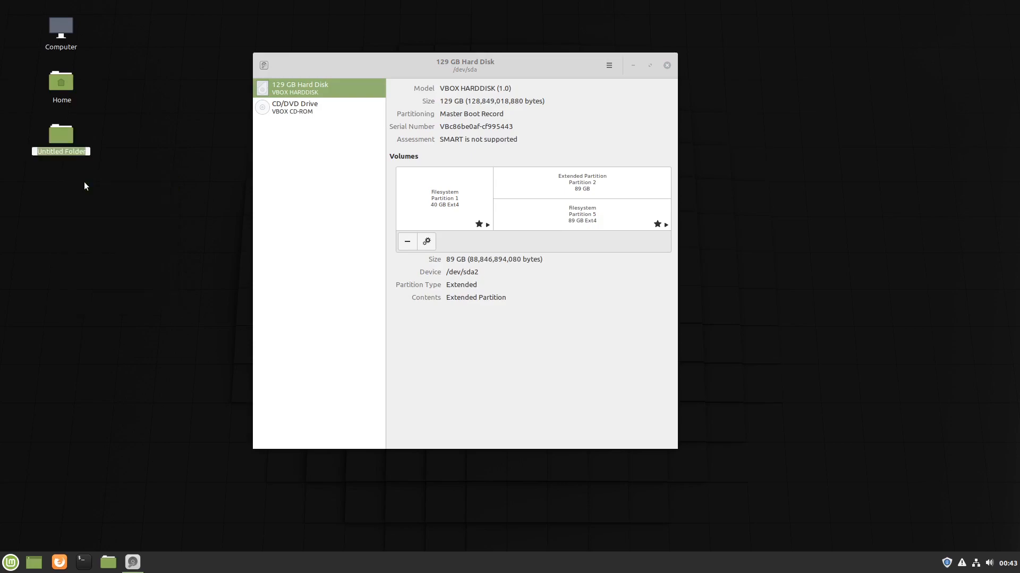
type("Cinn Test 1")
key("Return")
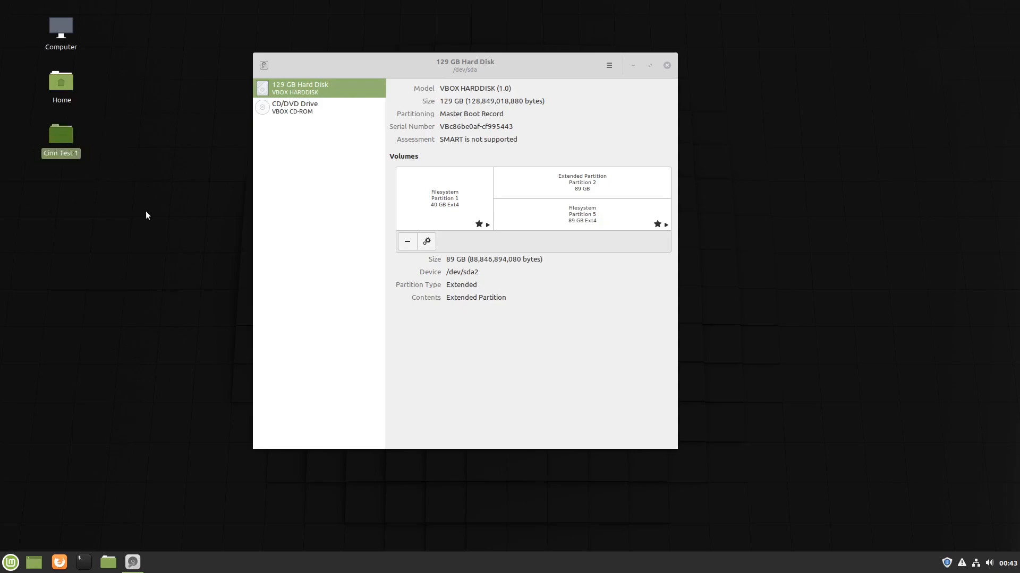
left_click(57, 170)
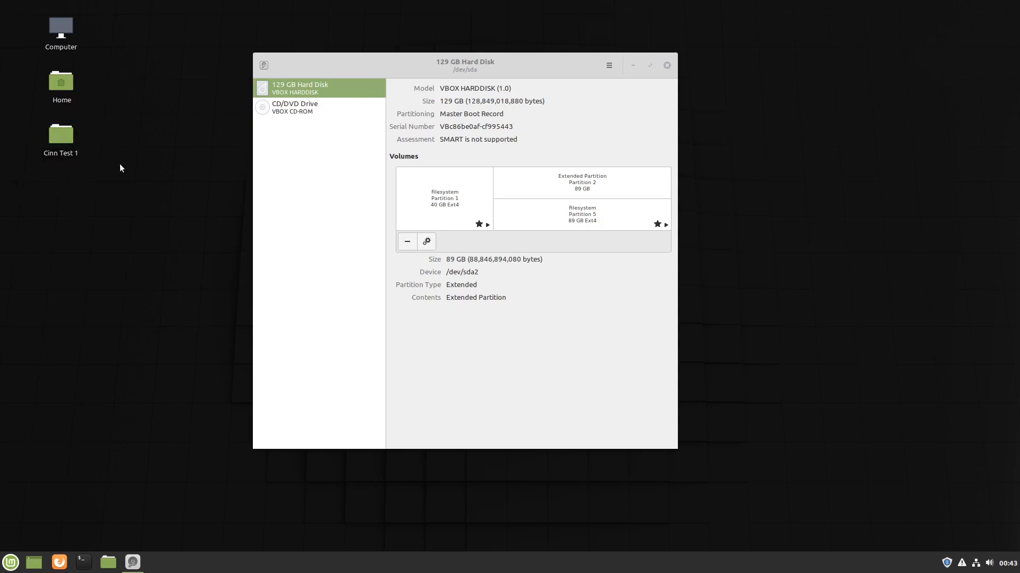
Close Disks and request a system shut down from the menu.
left_click(667, 66)
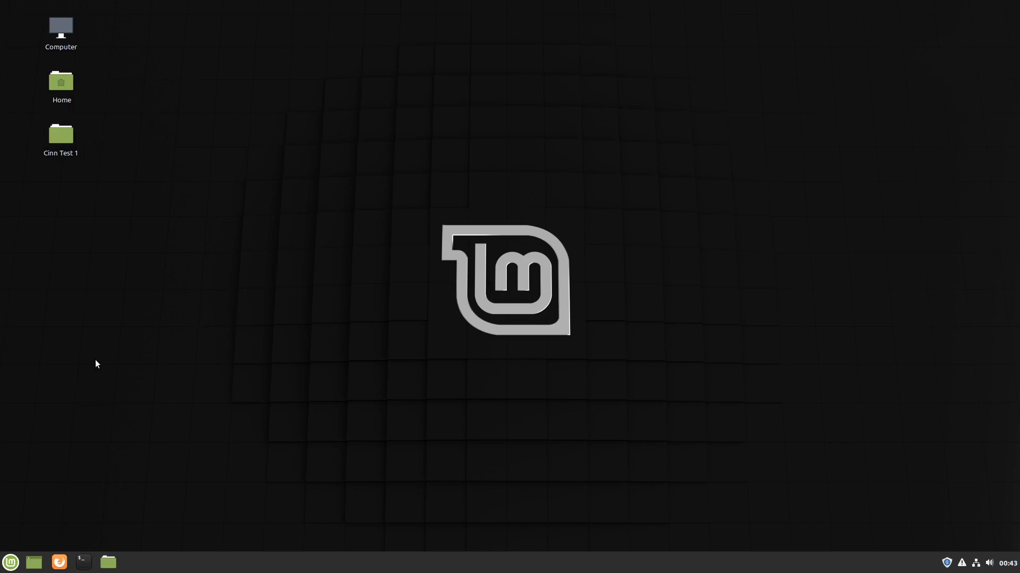
key("super")
left_click(28, 507)
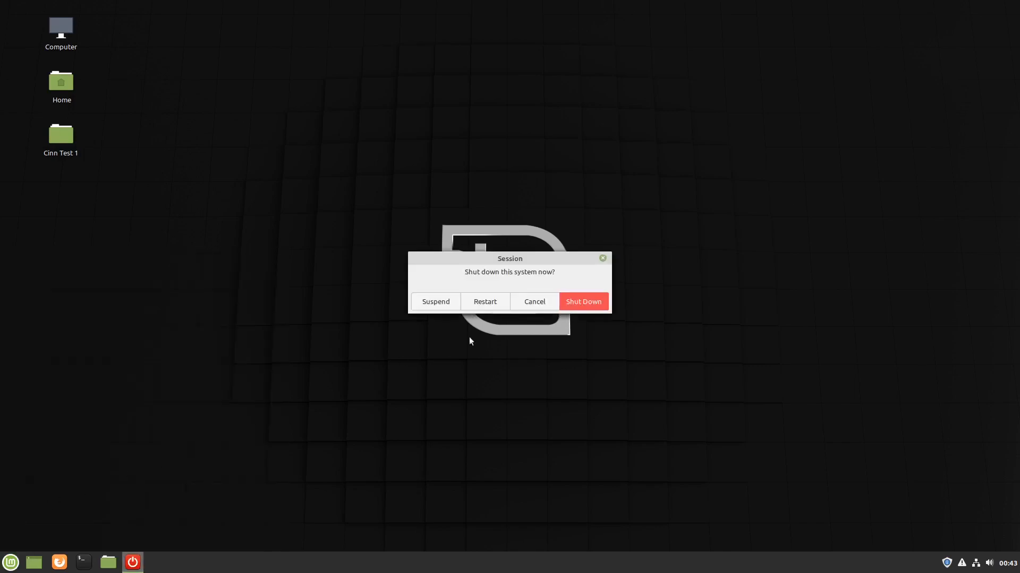
Confirm shutting down Linux Mint.
left_click(588, 302)
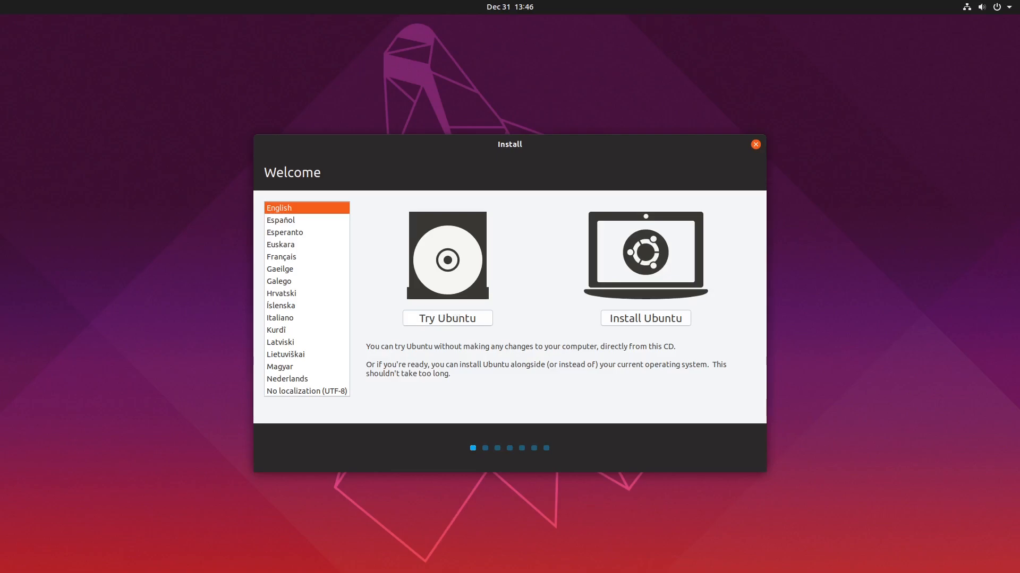
Start the live session, keep English and Normal installation, and choose Something else partitioning.
left_click(452, 313)
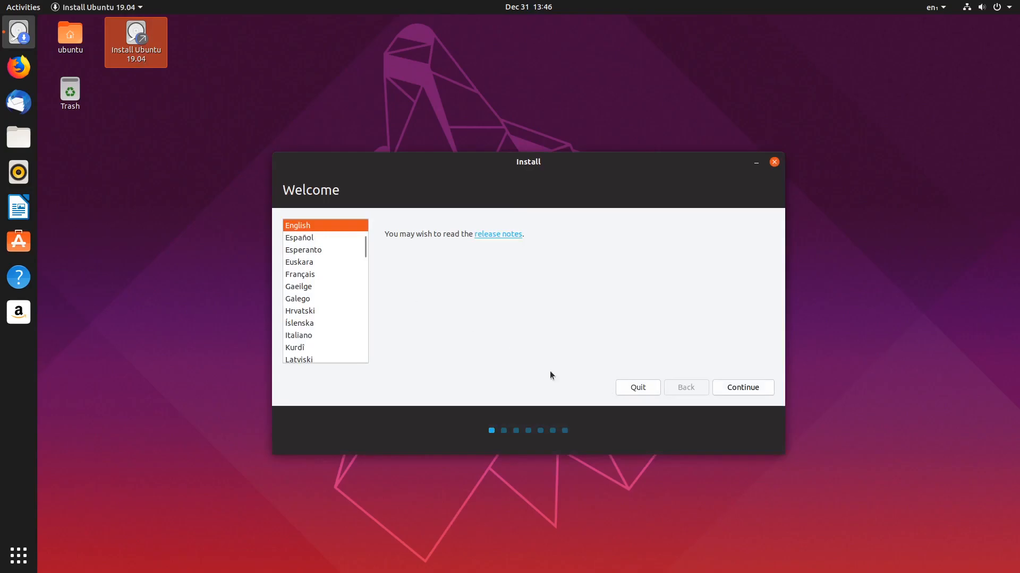
left_click(762, 388)
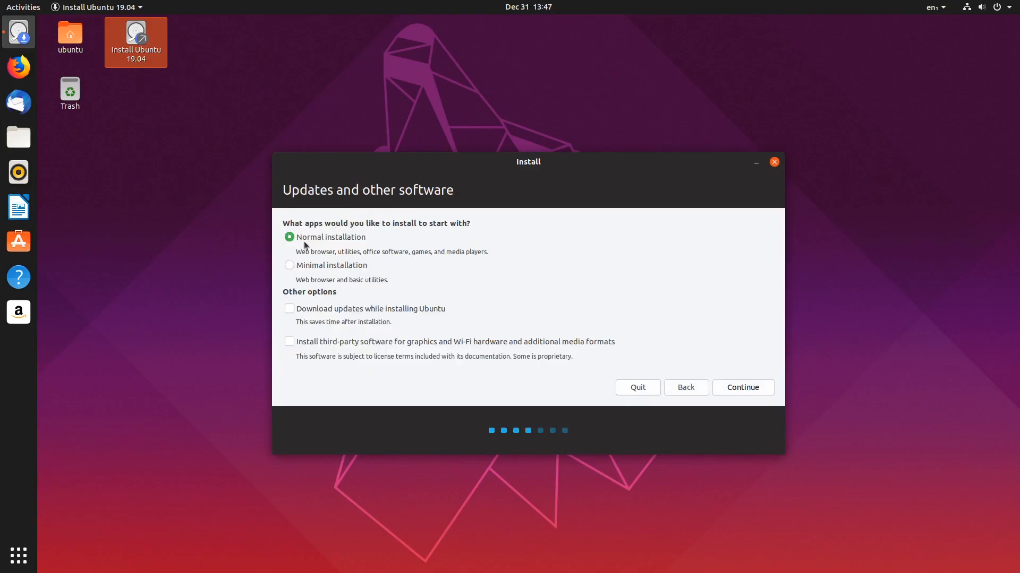
left_click(743, 387)
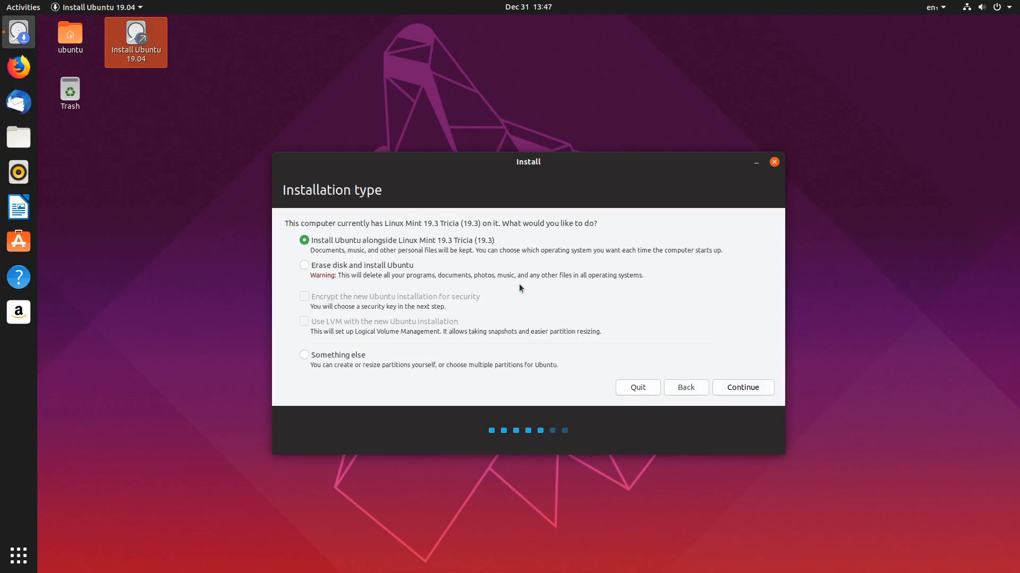
left_click(324, 357)
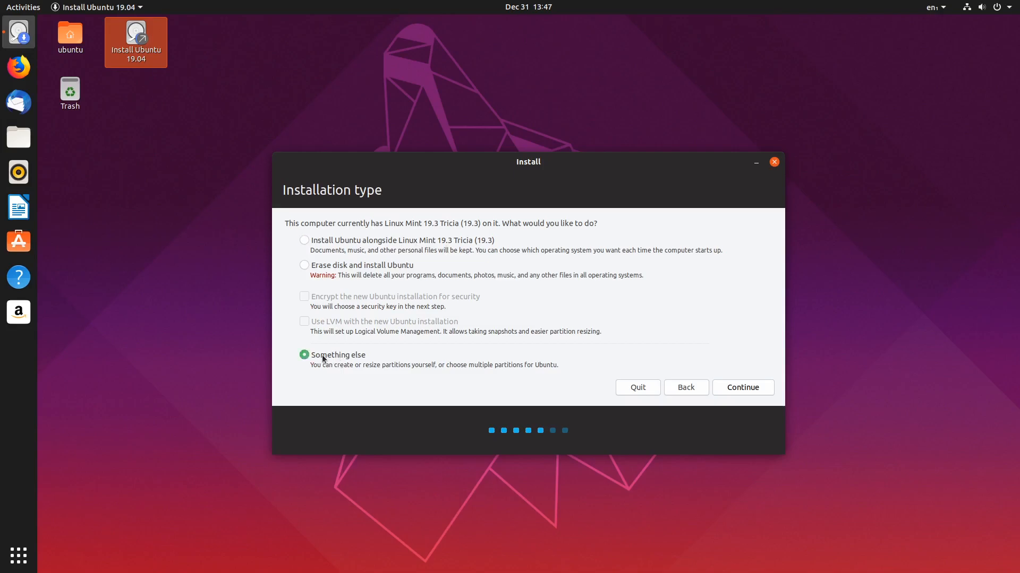
left_click(722, 393)
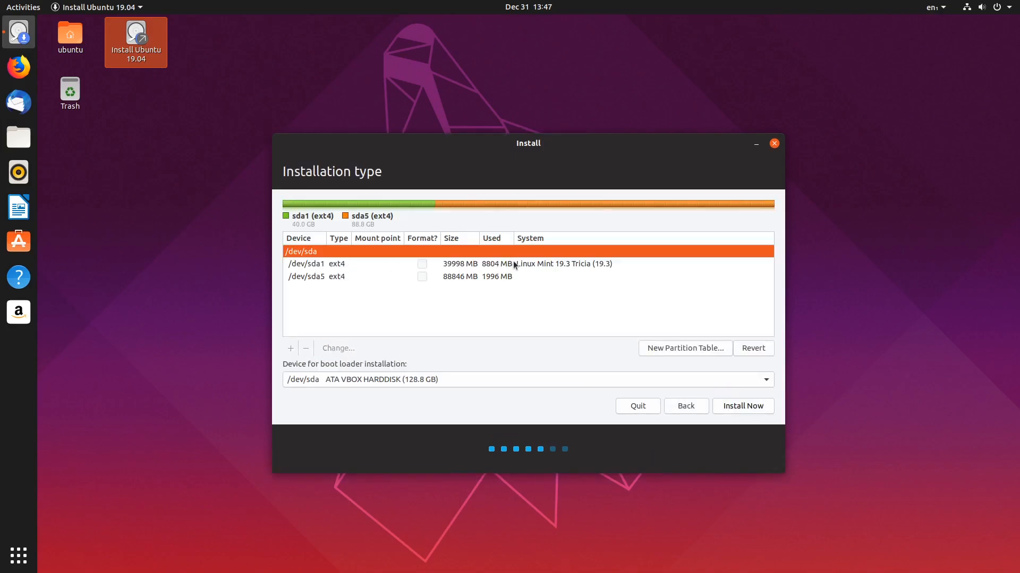
Set /dev/sda1 to Ext4, formatted and mounted at /, and write the changes to disk.
left_click(514, 265)
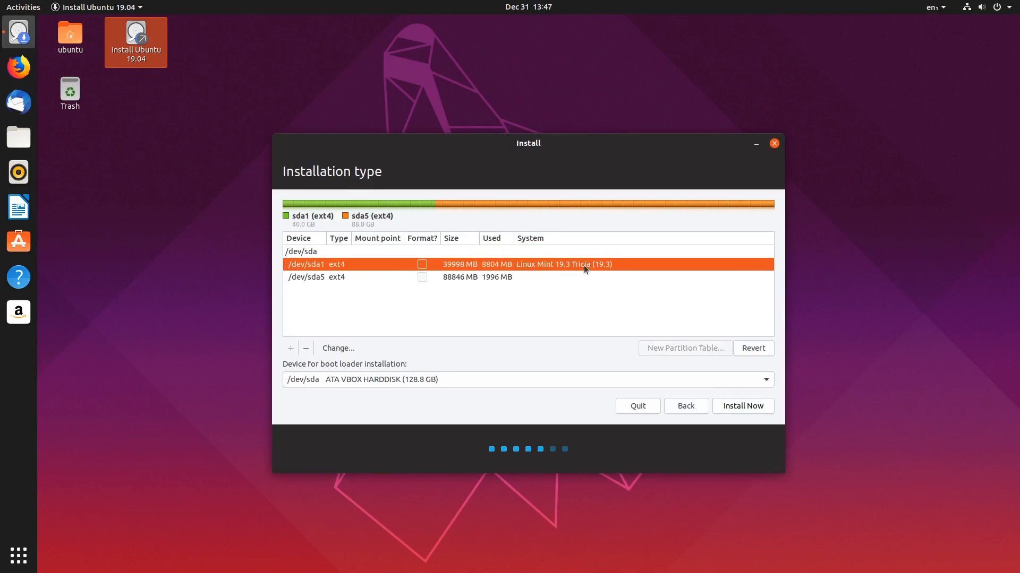
left_click(317, 278)
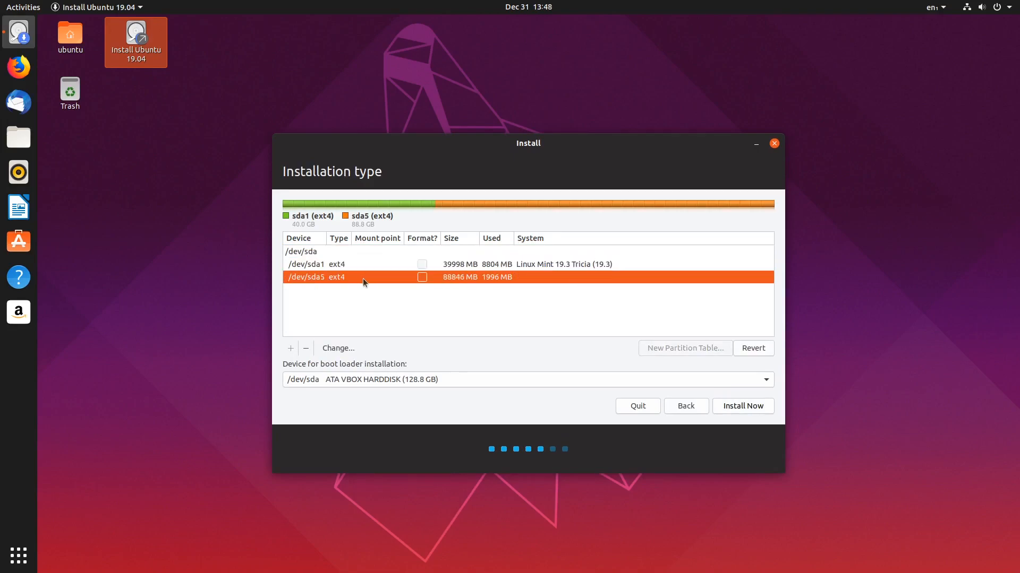
left_click(316, 266)
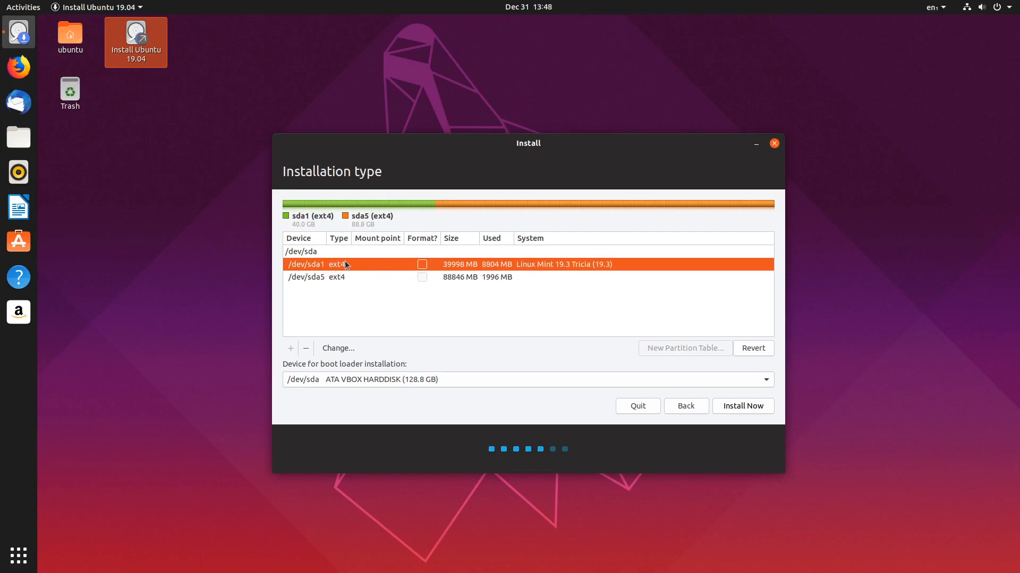
left_click(333, 349)
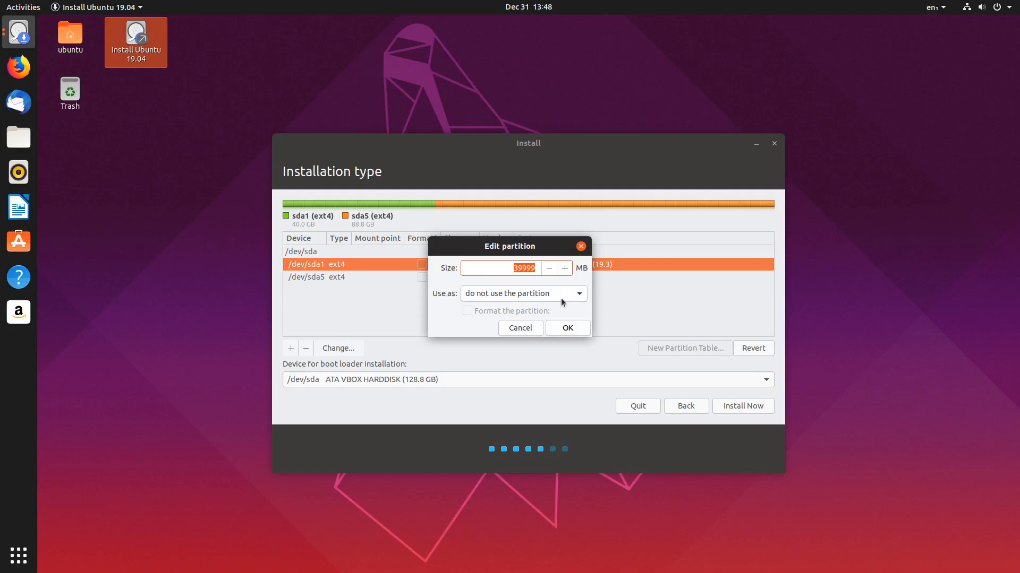
left_click(579, 295)
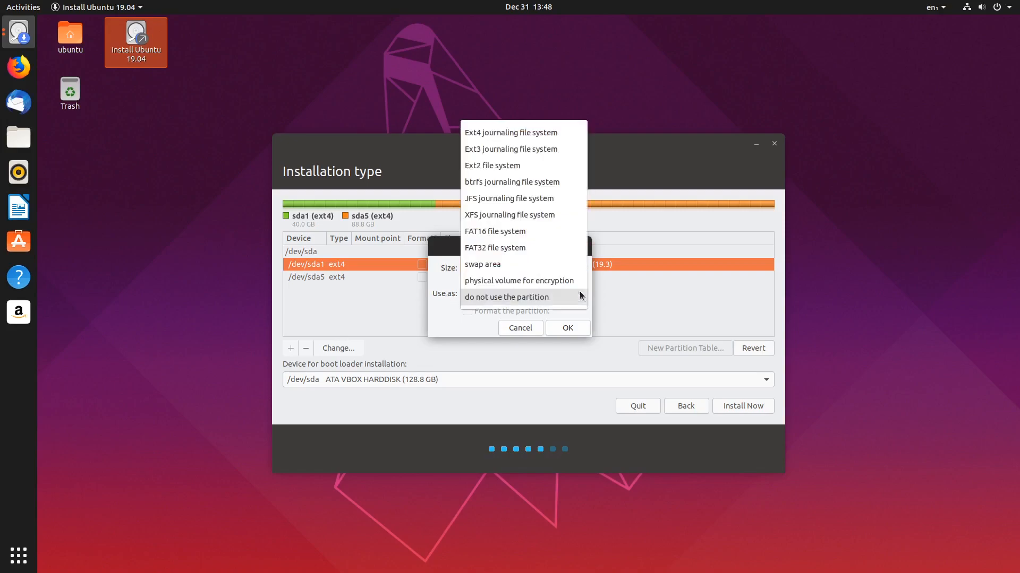
left_click(563, 134)
left_click(488, 311)
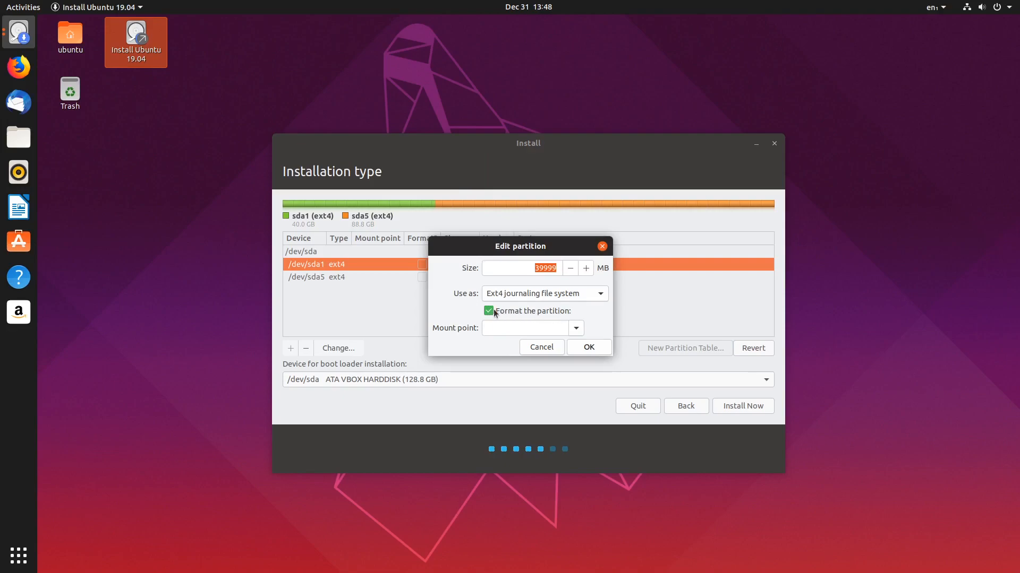
left_click(576, 330)
left_click(505, 350)
left_click(587, 347)
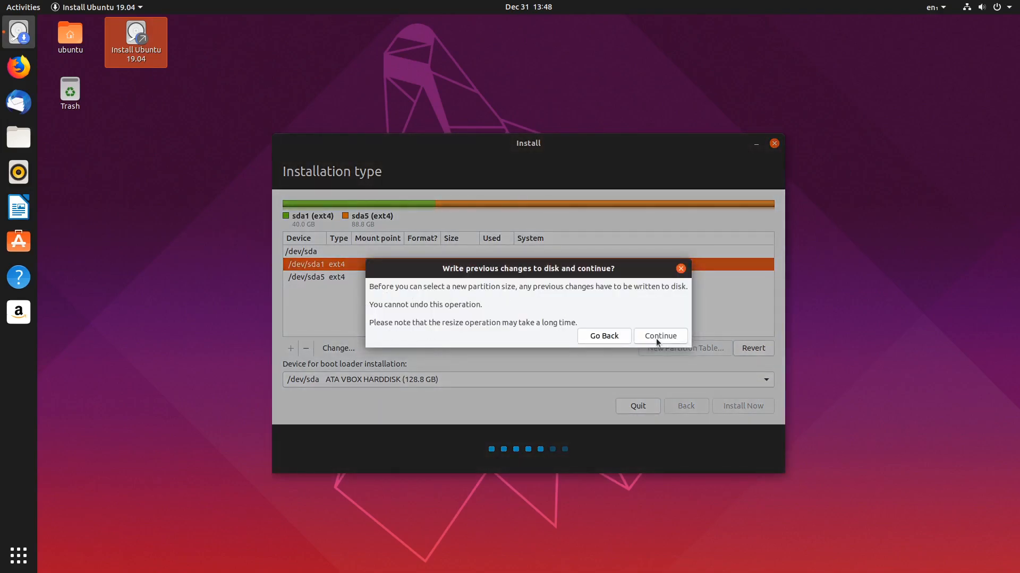
left_click(660, 337)
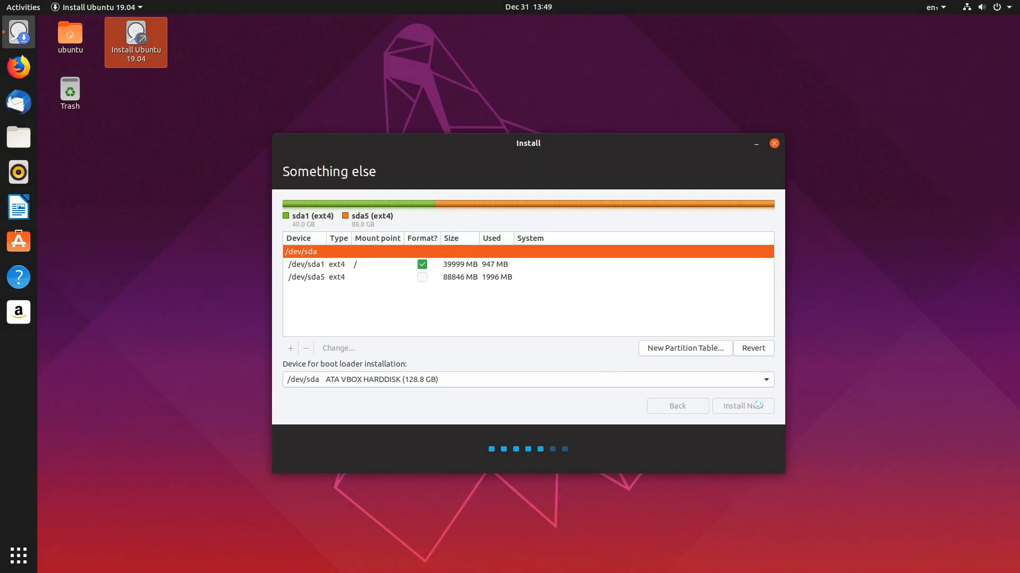
Enter the user's name, computer name 'ubuntuover' and password, then start installing.
left_click(756, 407)
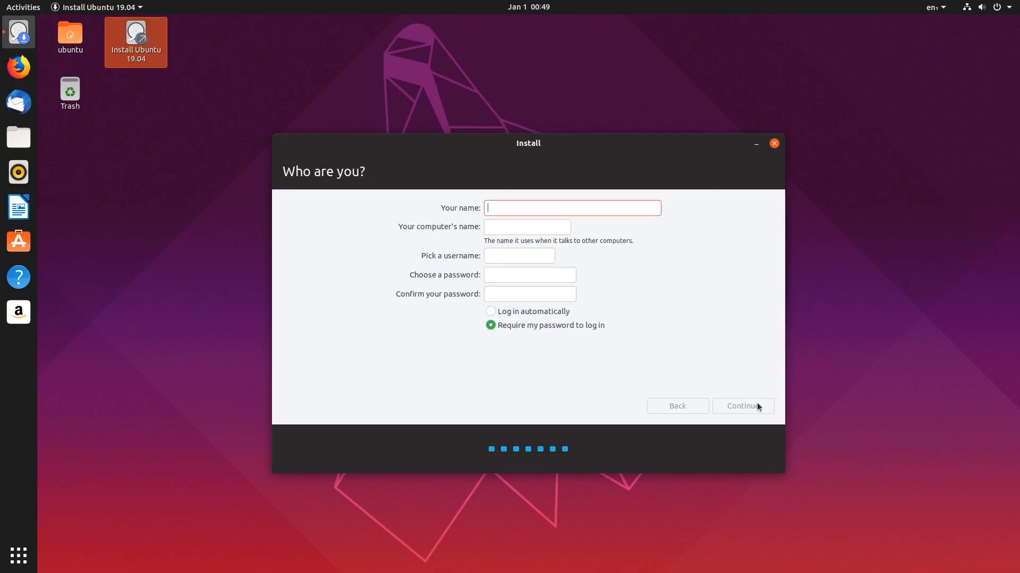
type("Bradley")
key("Tab")
type("ubuntuover")
key("Tab")
key("Tab")
type("●●●●●●●●")
key("Tab")
type("●●●●●●●●")
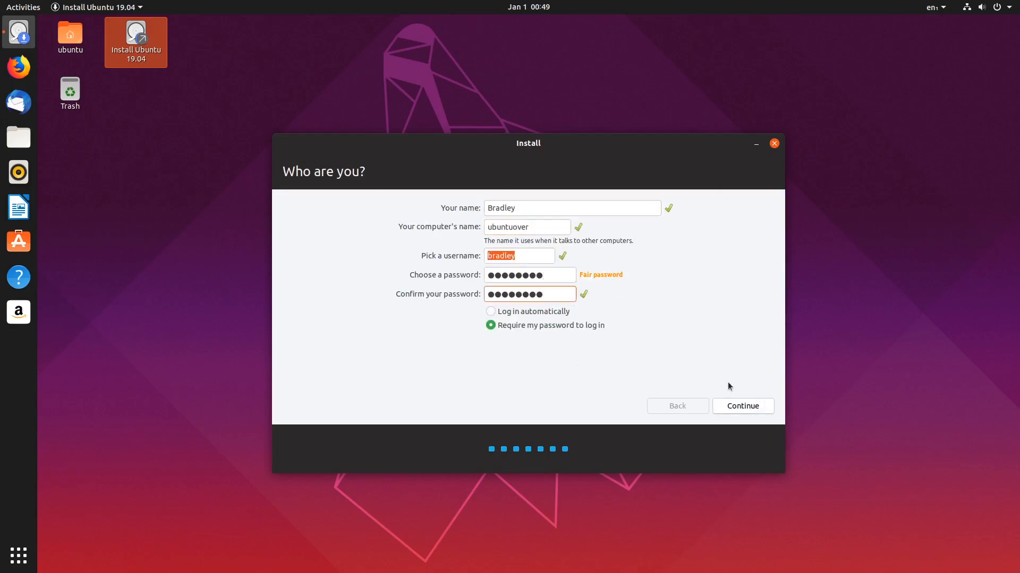
left_click(756, 407)
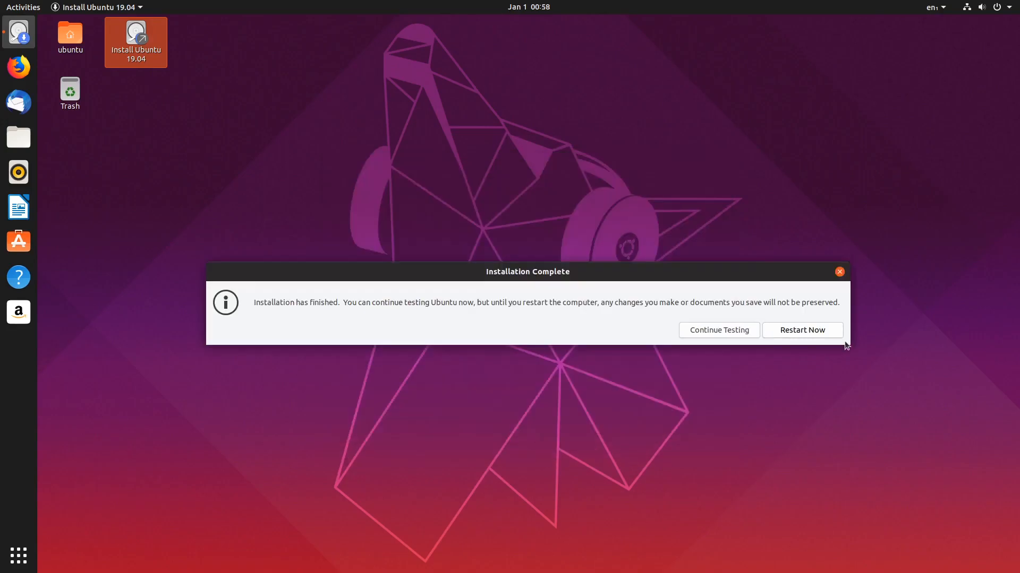
Restart into the installed Ubuntu 19.04 and sign in with the account password.
left_click(825, 332)
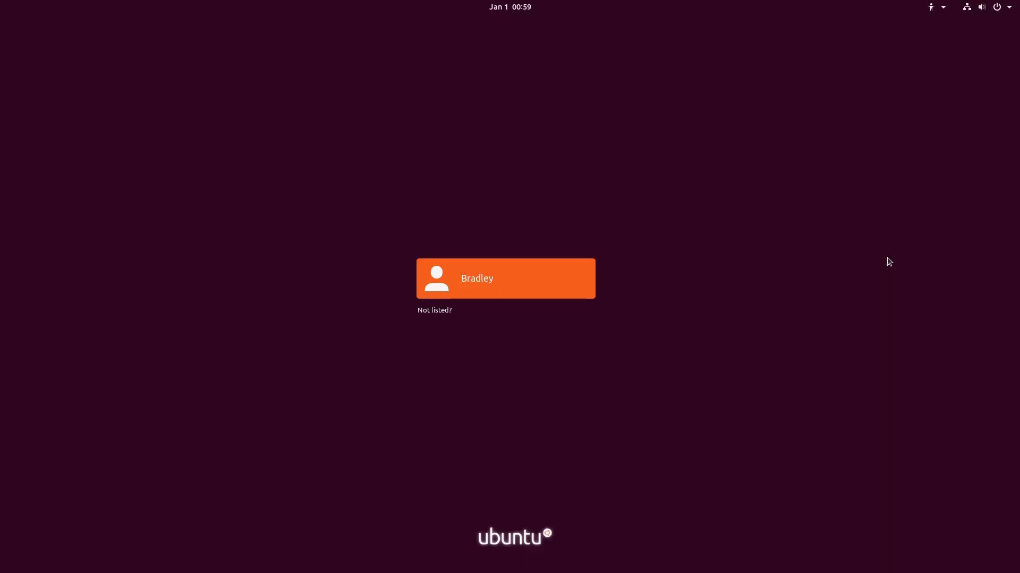
key("Return")
type("********")
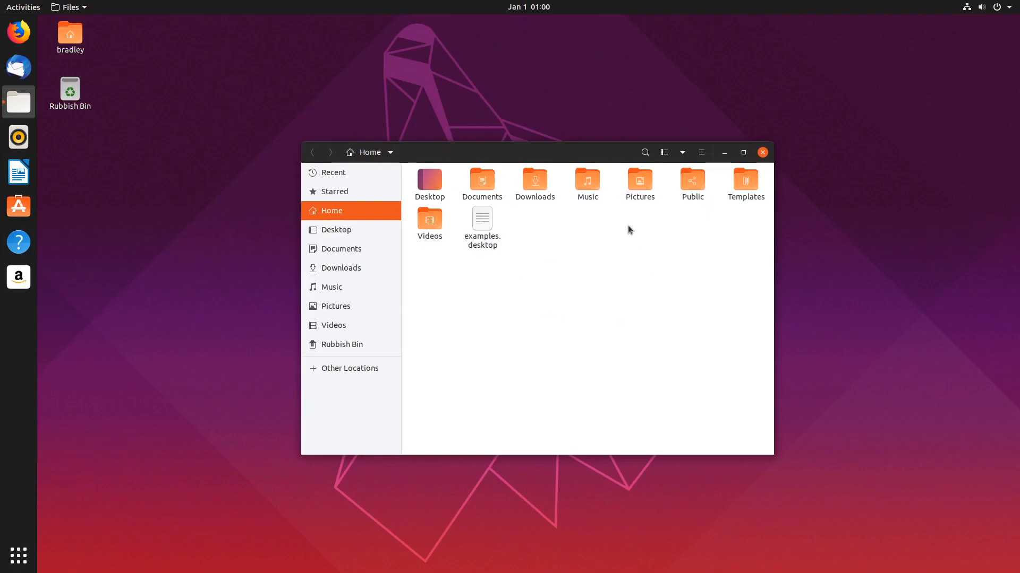
Launch Disks by searching 'disks' and place it side by side with Files.
left_click(19, 562)
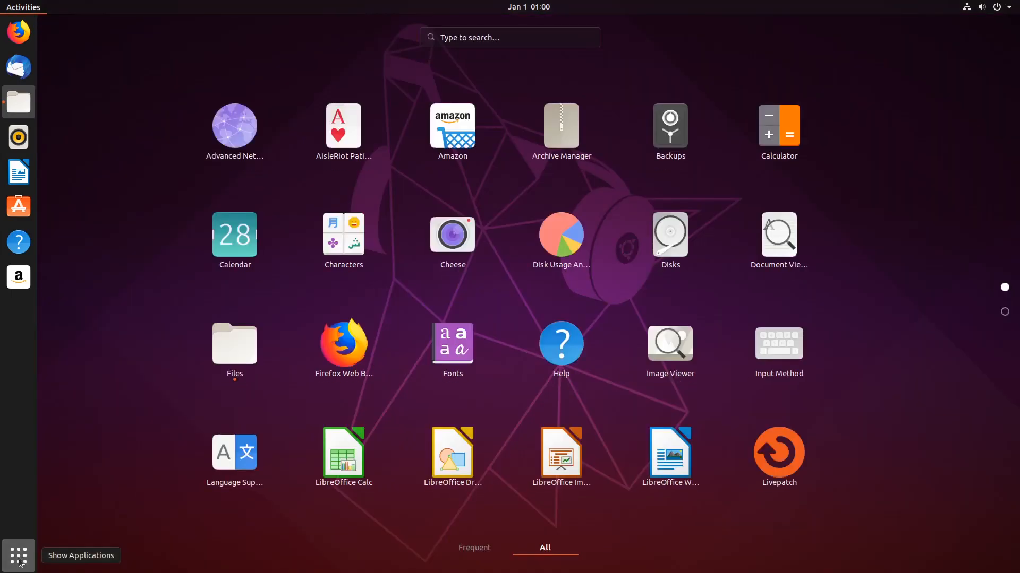
type("disks")
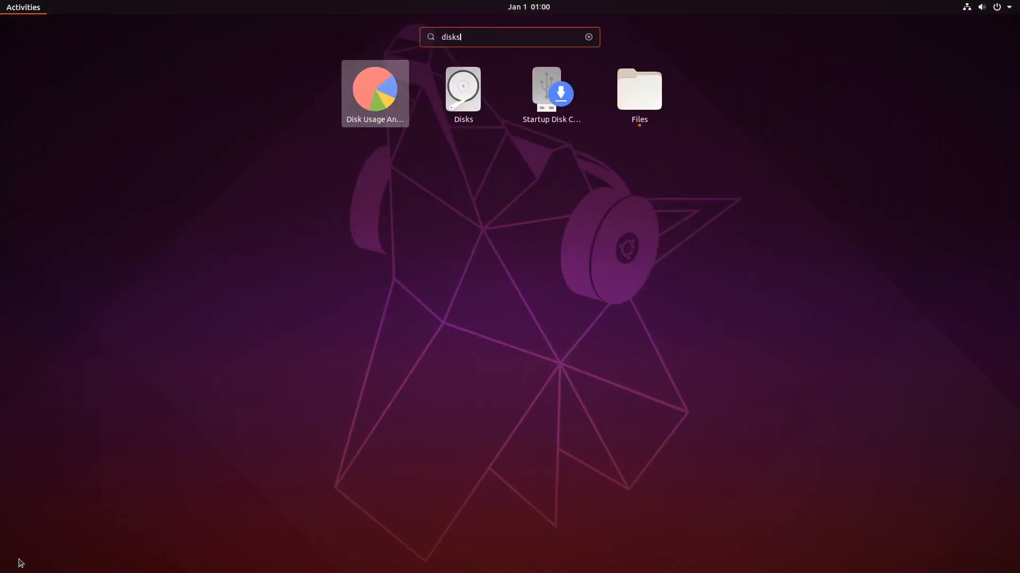
key("Return")
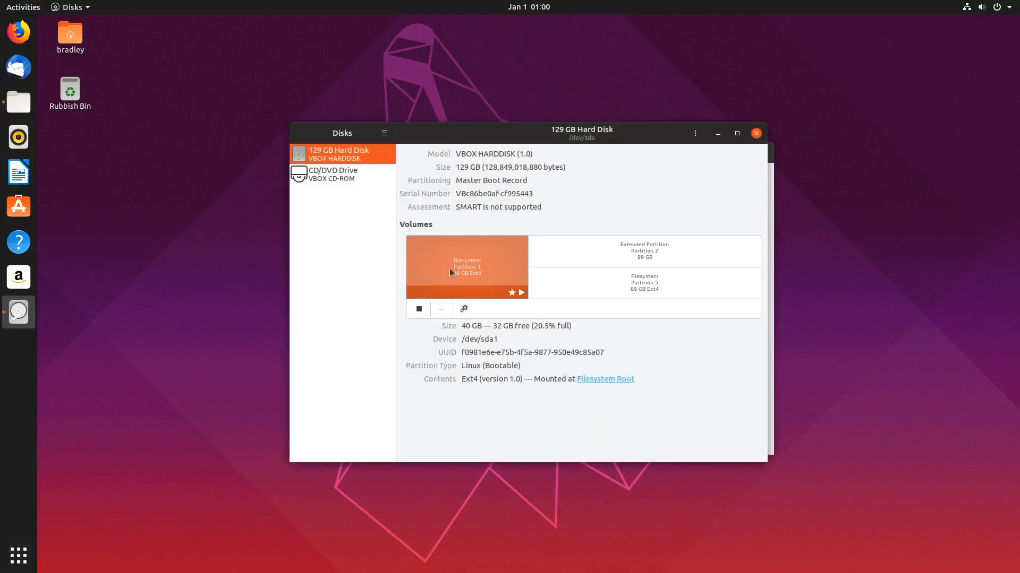
left_click_drag(537, 133, 767, 54)
left_click_drag(467, 147, 243, 146)
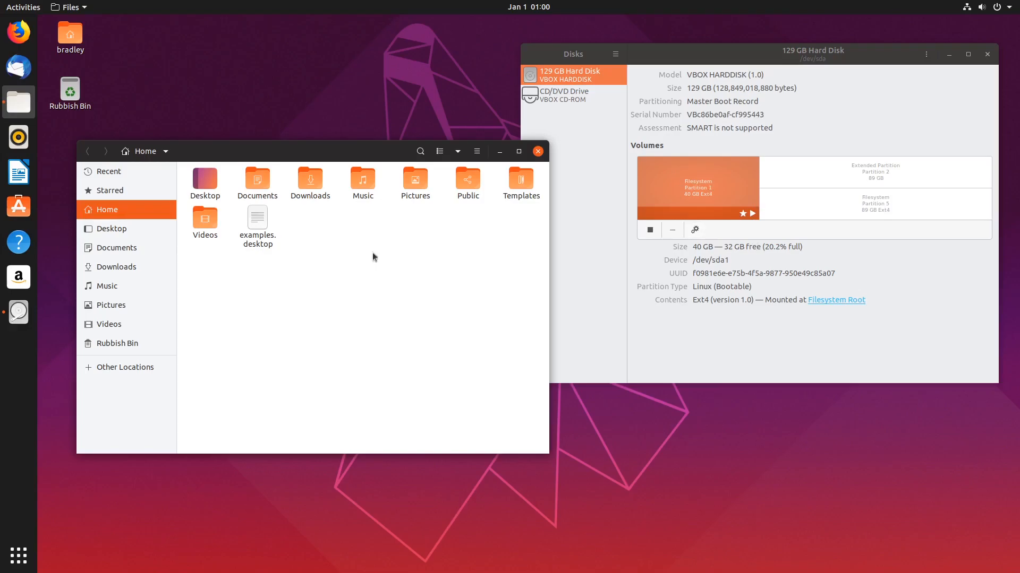
Browse the 89 GB volume to the user's Desktop showing Cinn Test 1, then close Files.
left_click(118, 368)
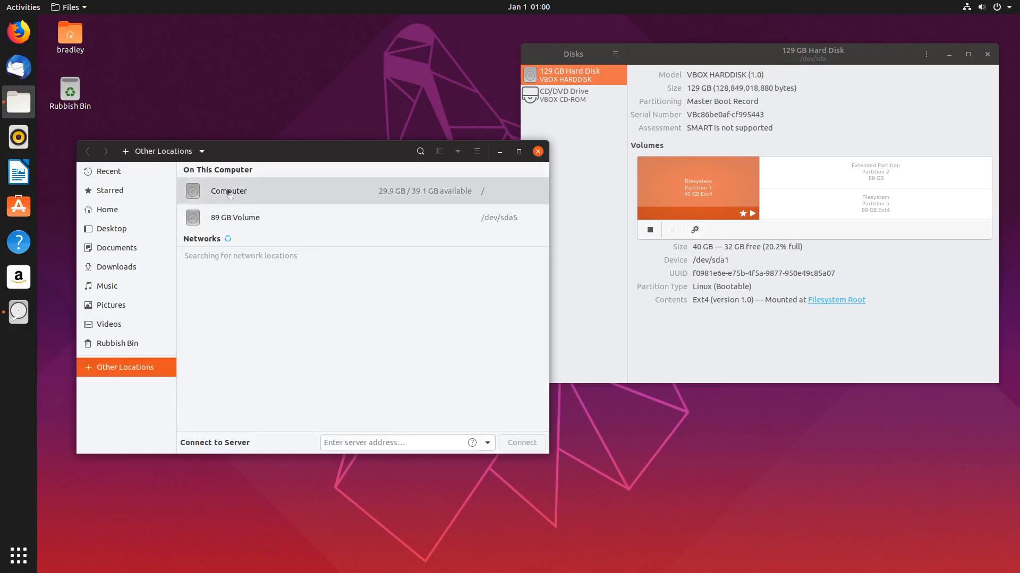
left_click(281, 213)
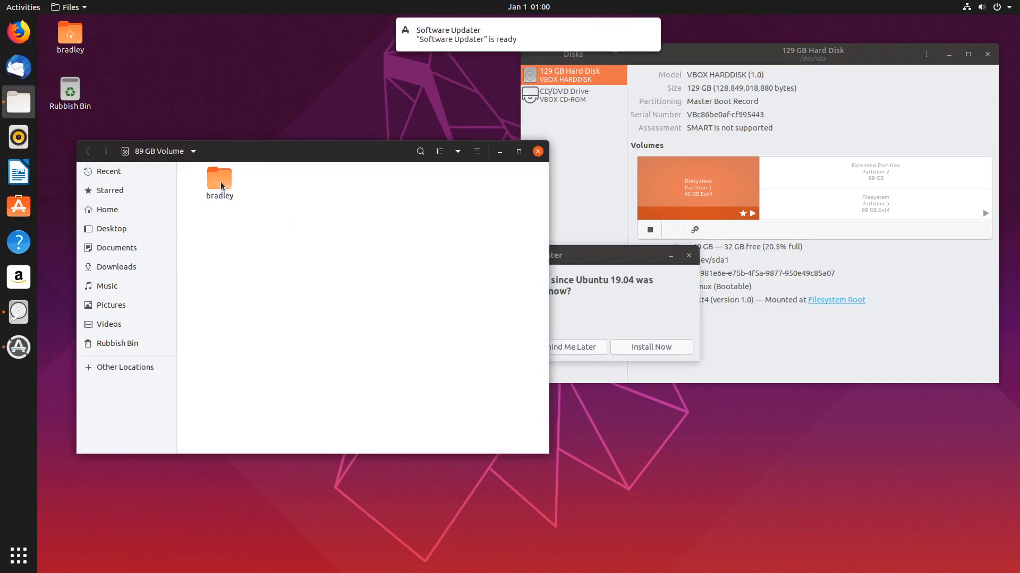
double_click(221, 182)
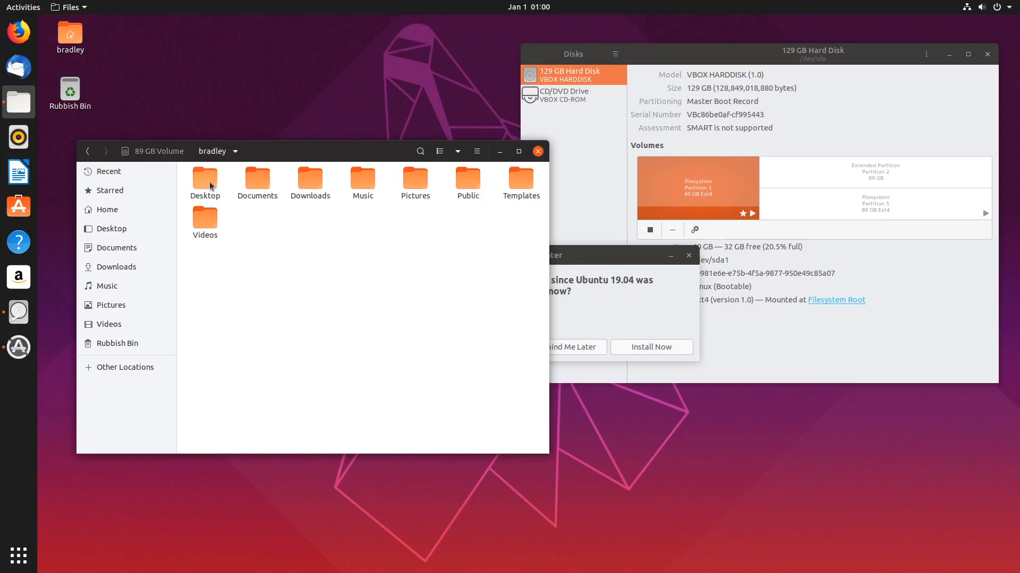
double_click(211, 186)
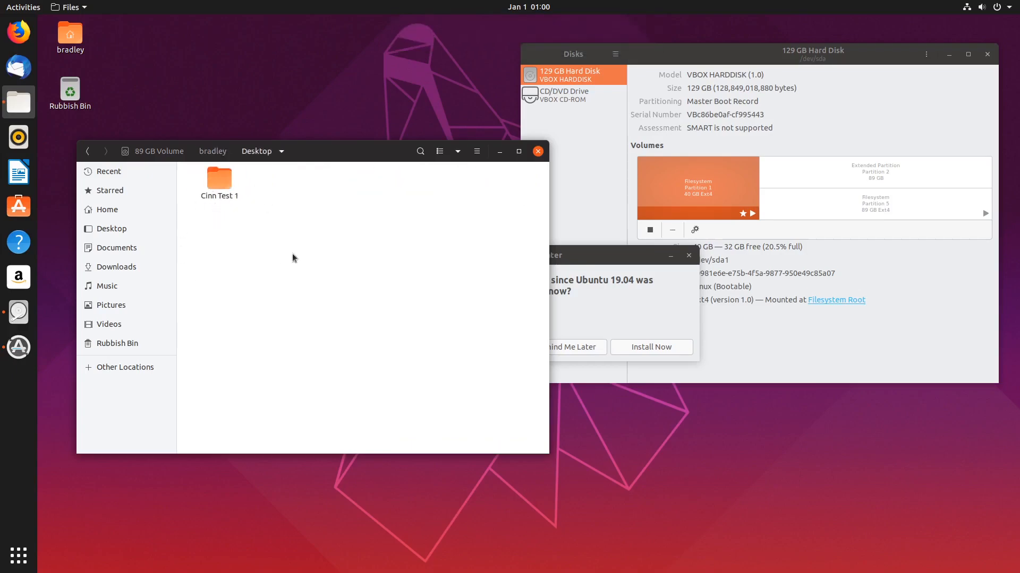
left_click(538, 151)
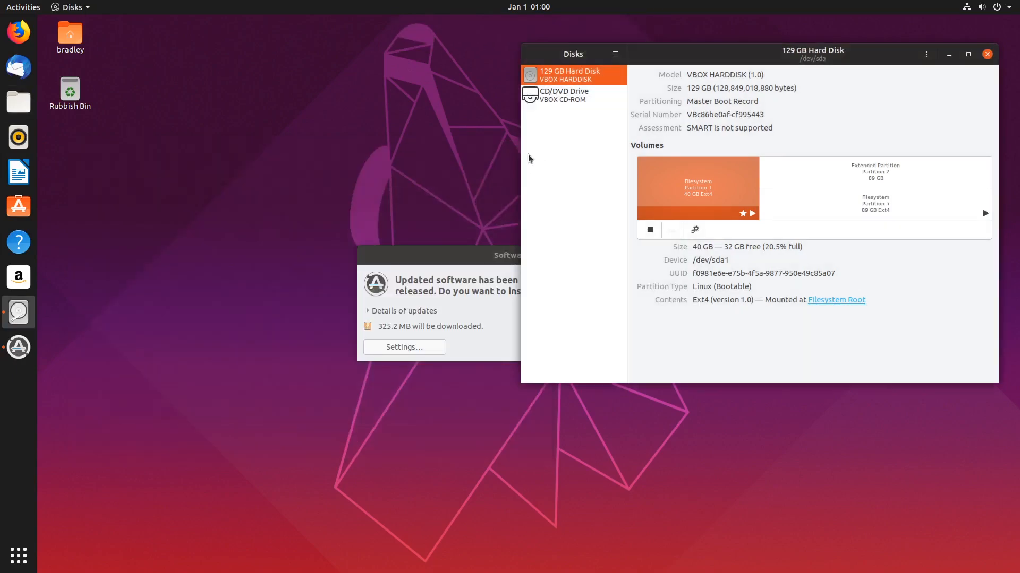
Close Disks and the update prompt, then power off Ubuntu from the system menu.
left_click(987, 54)
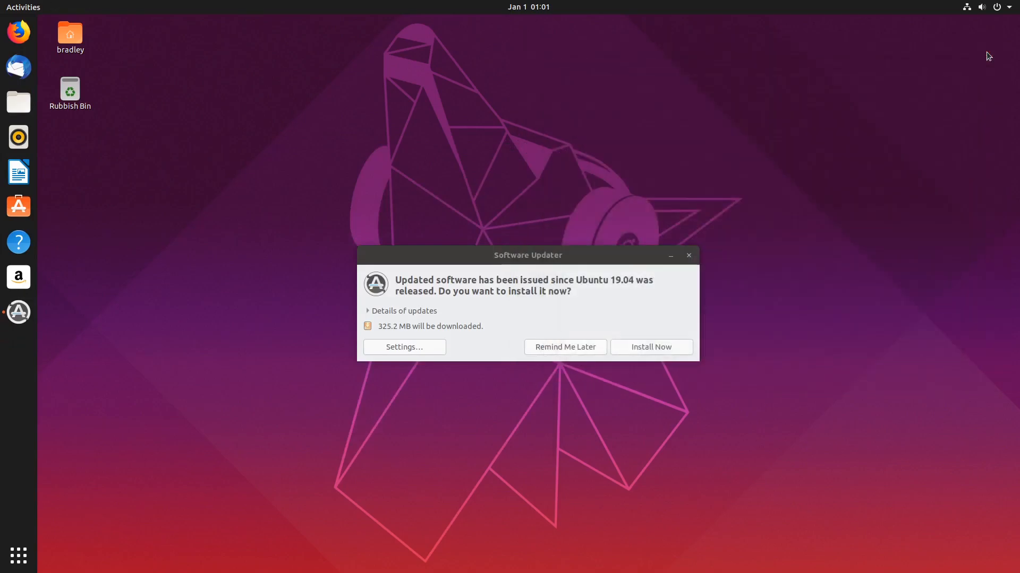
left_click(689, 255)
left_click(1001, 5)
left_click(980, 130)
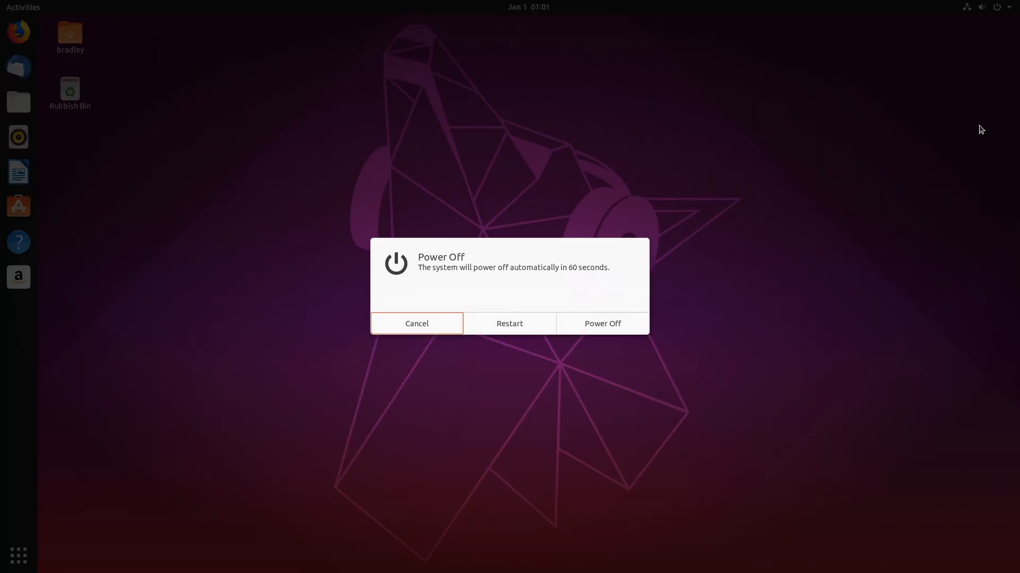
left_click(629, 323)
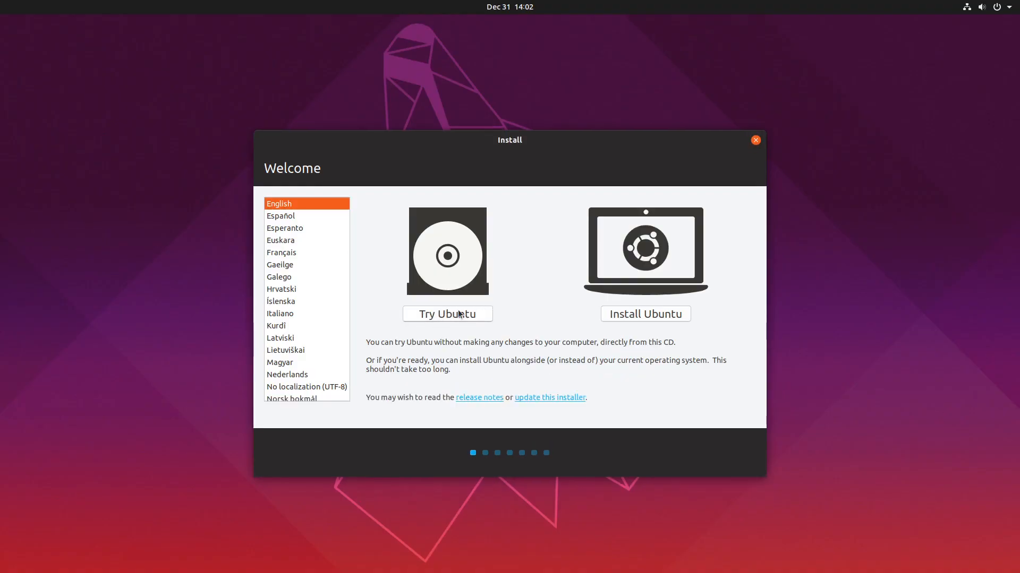
Launch the Ubuntu 19.04 installer, disable downloading updates, and choose Something else partitioning.
left_click(470, 313)
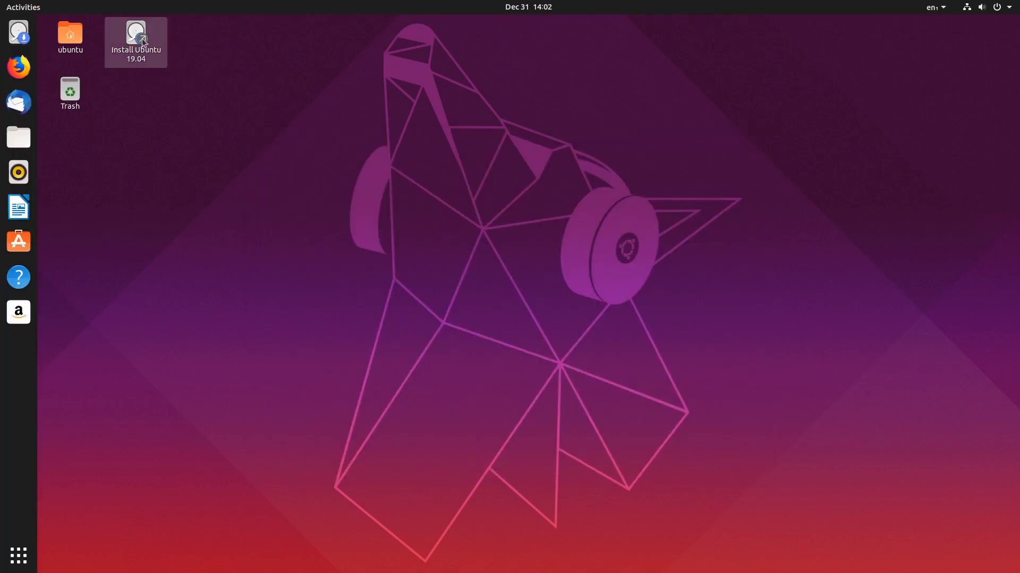
left_click(142, 39)
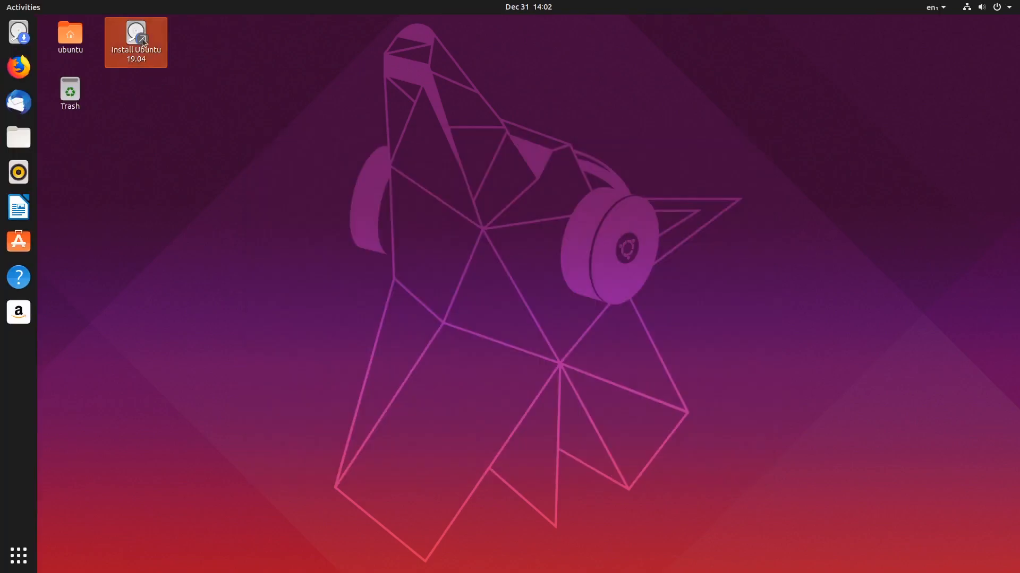
double_click(142, 38)
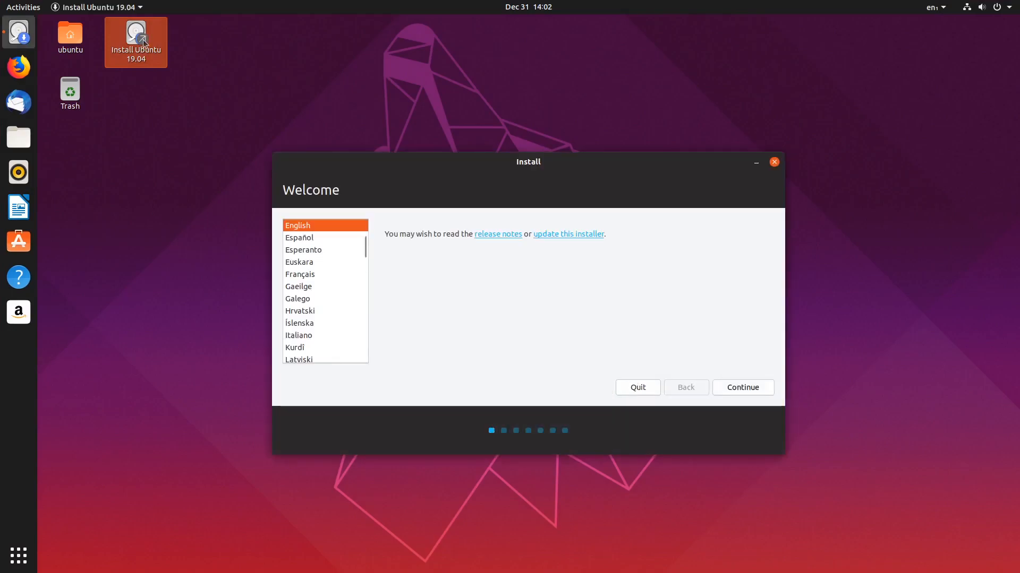
left_click(747, 388)
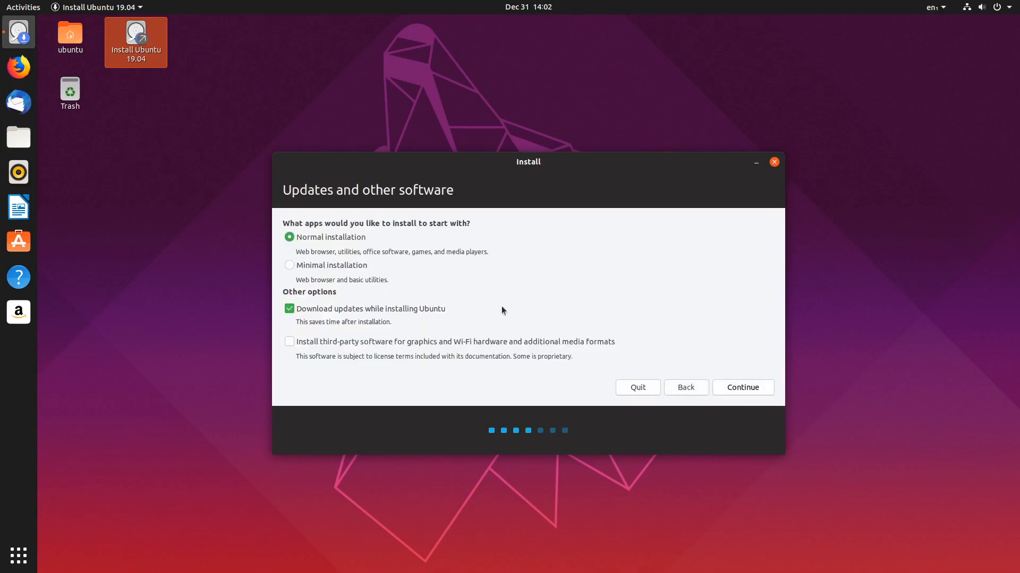
left_click(354, 311)
left_click(743, 387)
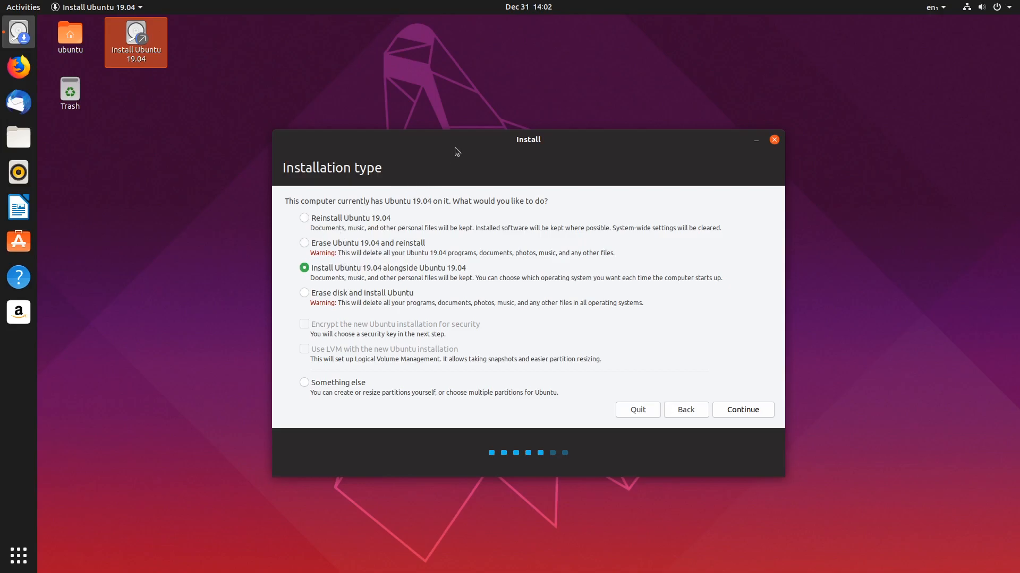
left_click(317, 384)
left_click(754, 411)
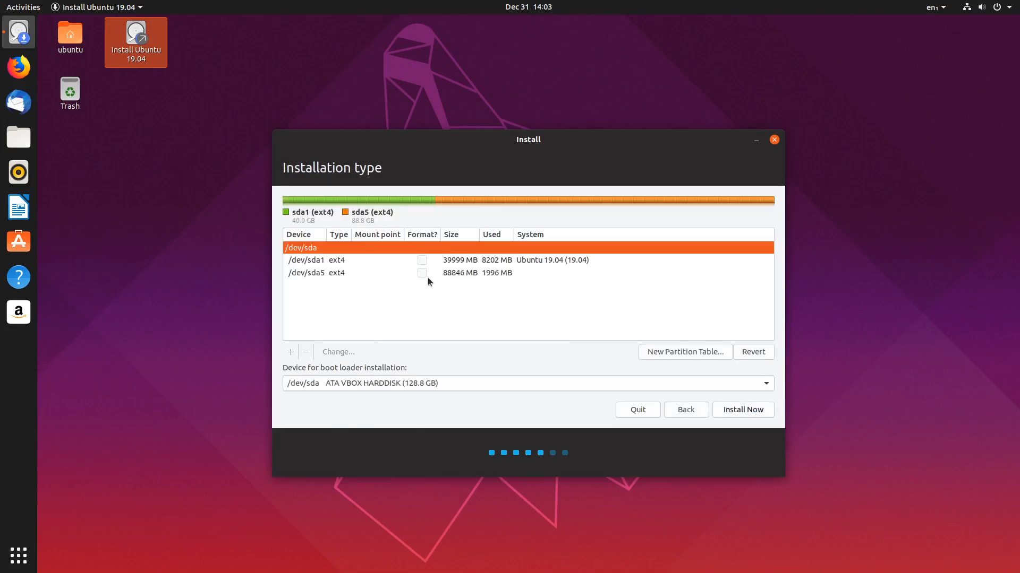
Inspect the /dev/sda1 and /dev/sda5 entries in the partition table.
left_click(306, 261)
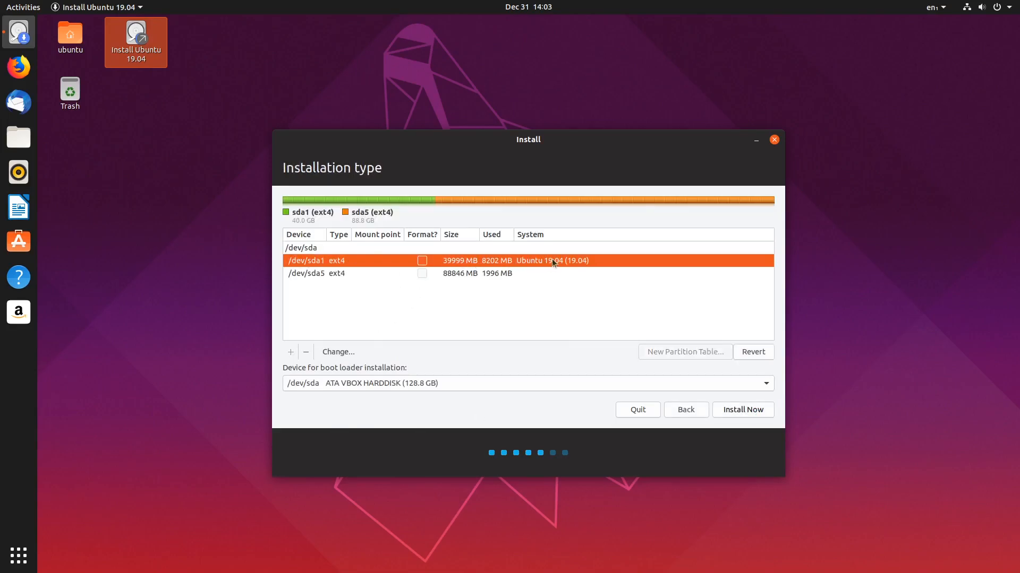
left_click(315, 274)
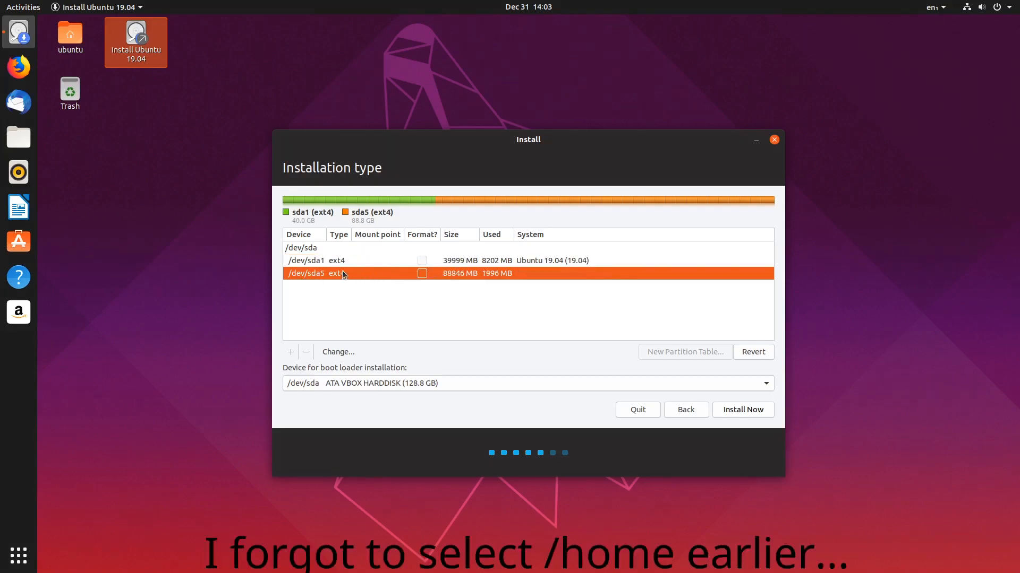
left_click(464, 262)
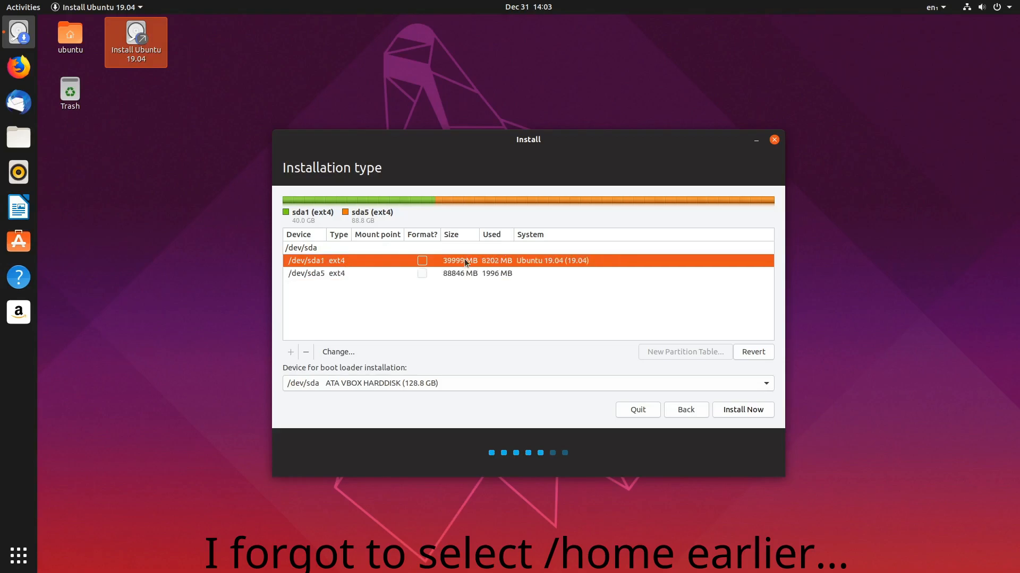
left_click(447, 274)
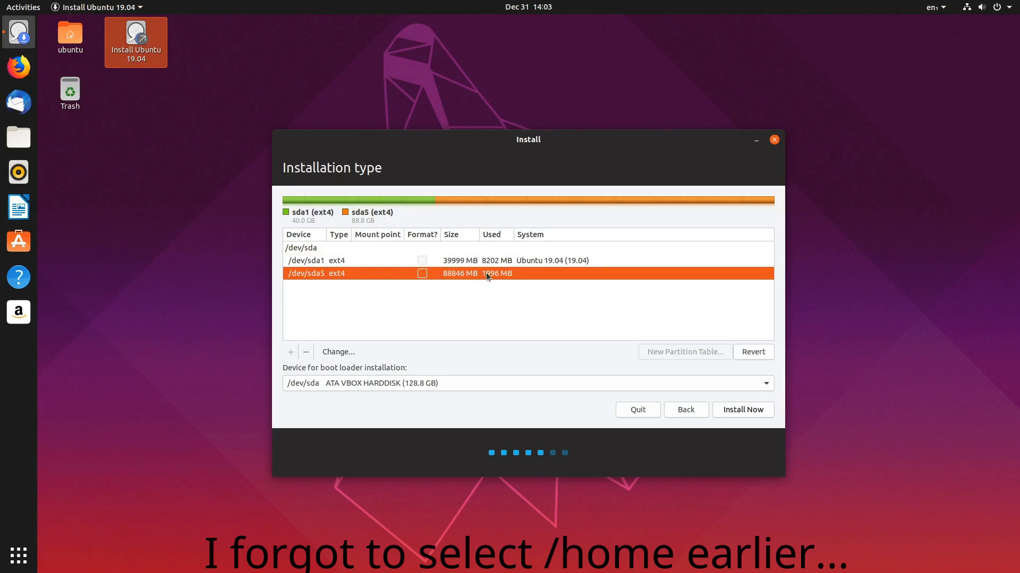
left_click(340, 262)
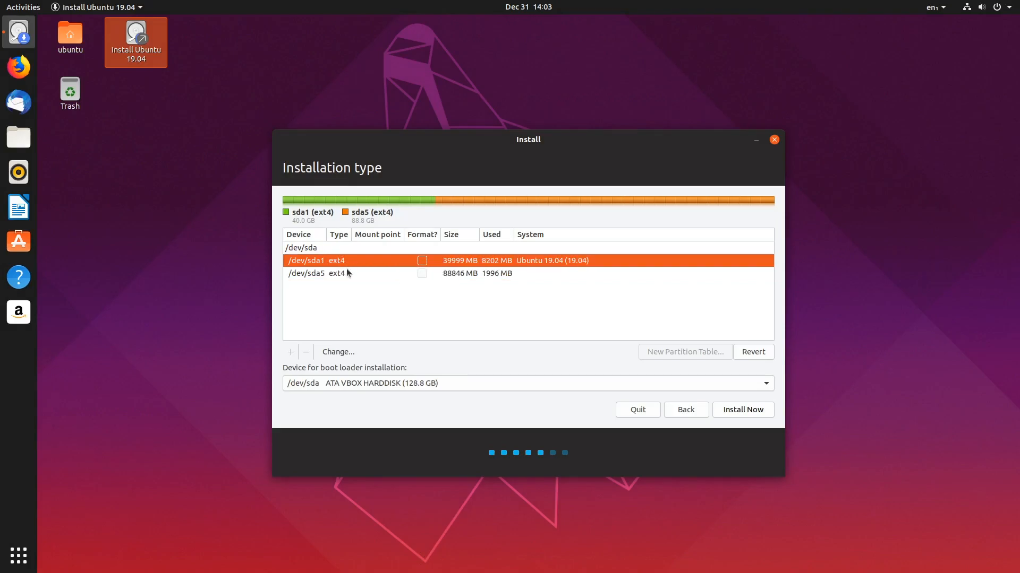
Make /dev/sda1 a formatted Ext4 root (/) partition, write changes, and select sda5.
left_click(339, 352)
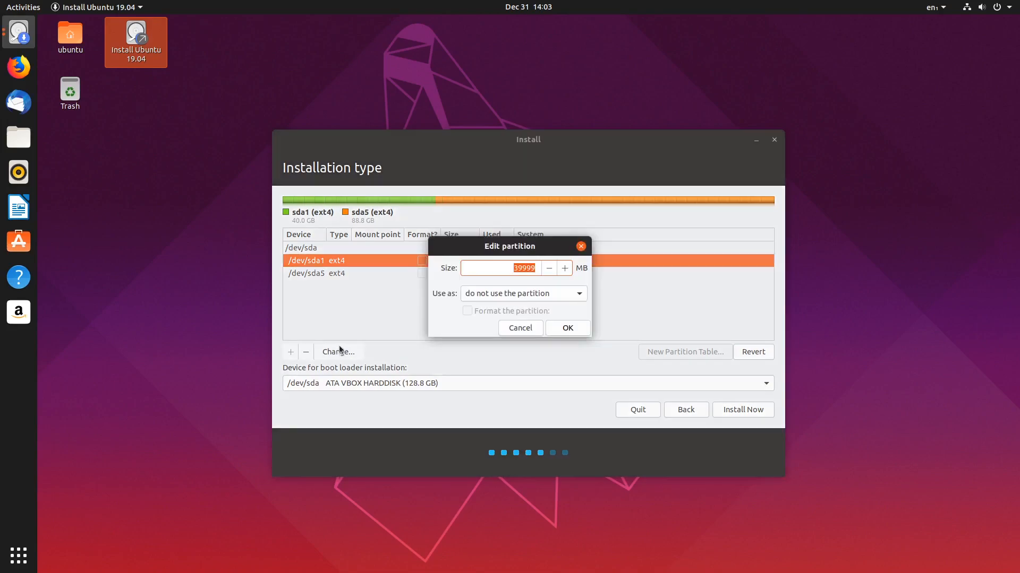
left_click(576, 293)
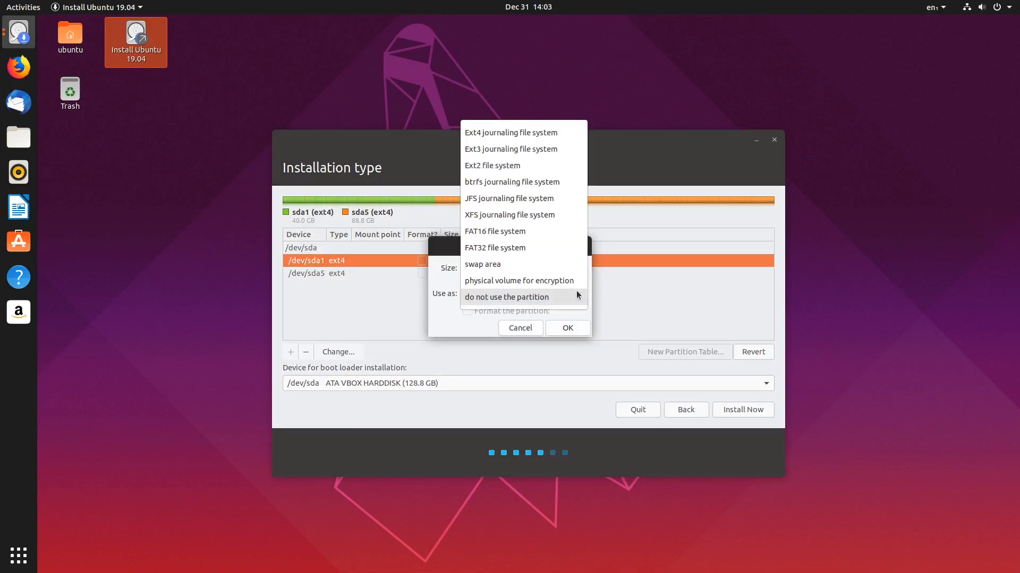
left_click(520, 127)
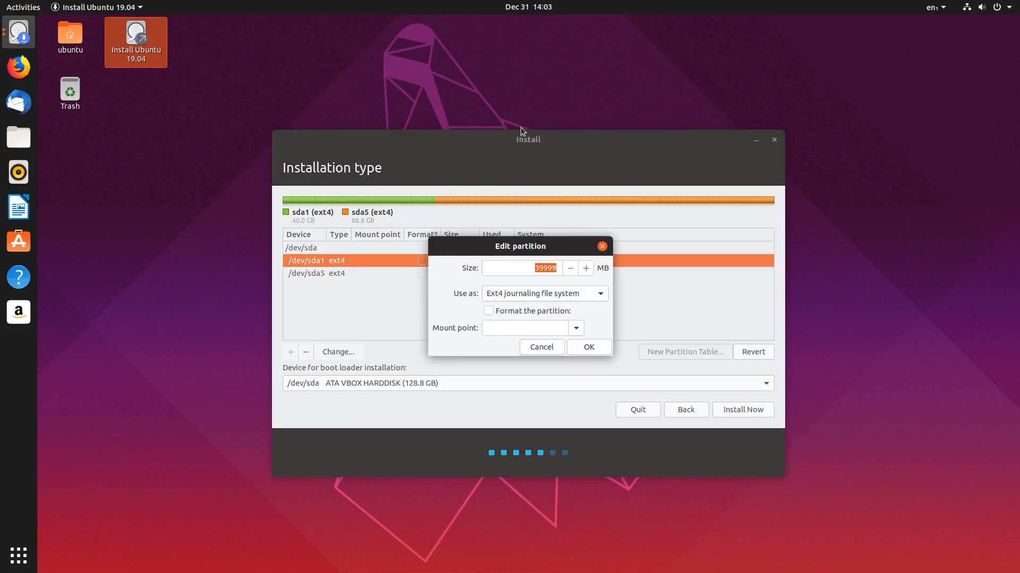
left_click(488, 310)
left_click(575, 328)
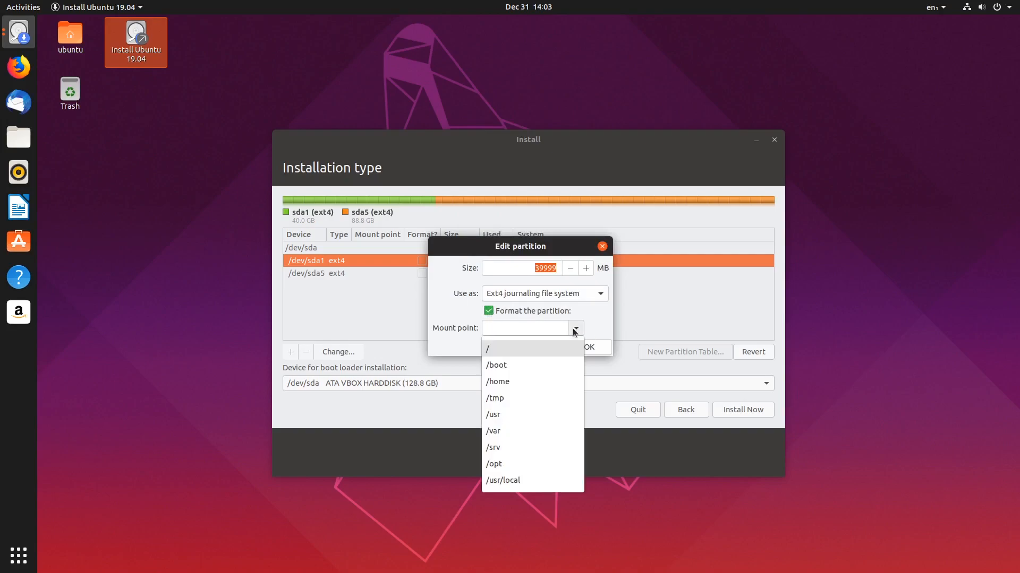
left_click(509, 347)
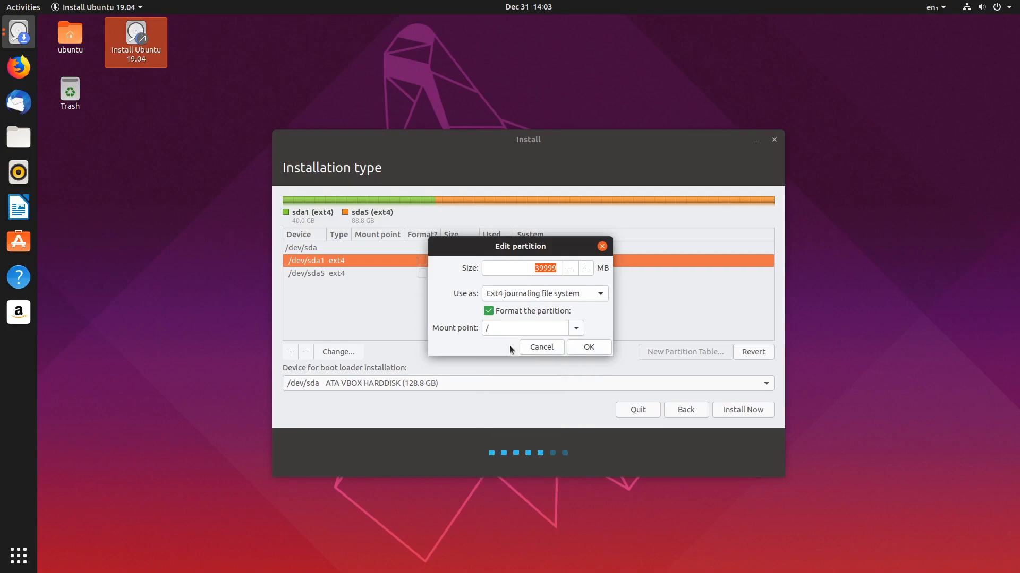
left_click(601, 347)
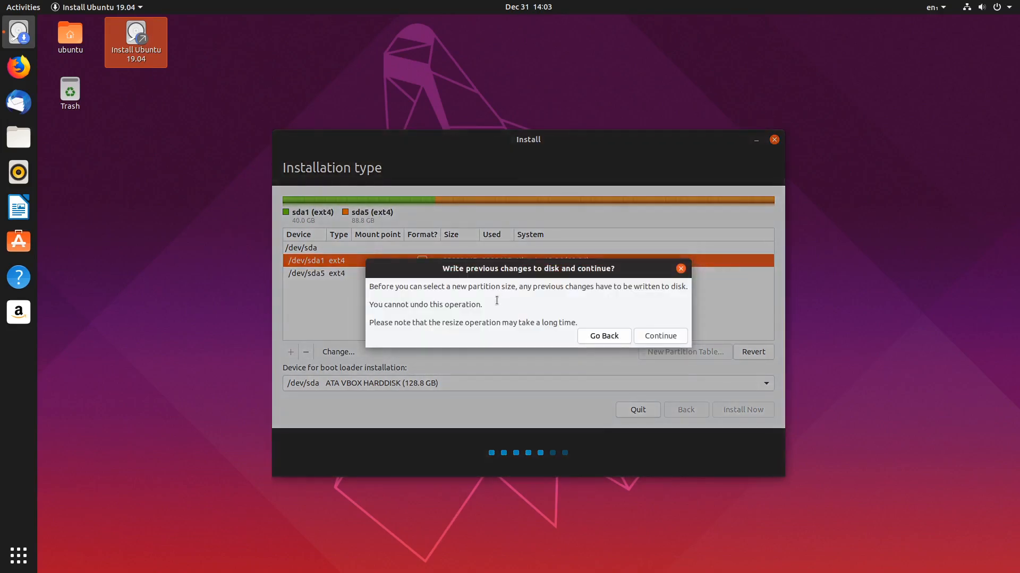
left_click(665, 334)
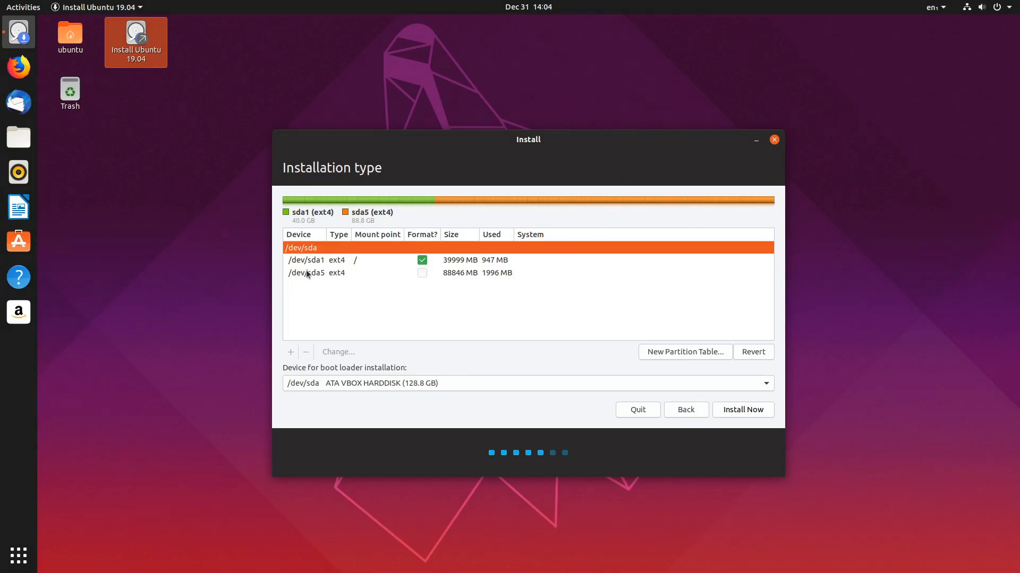
left_click(346, 271)
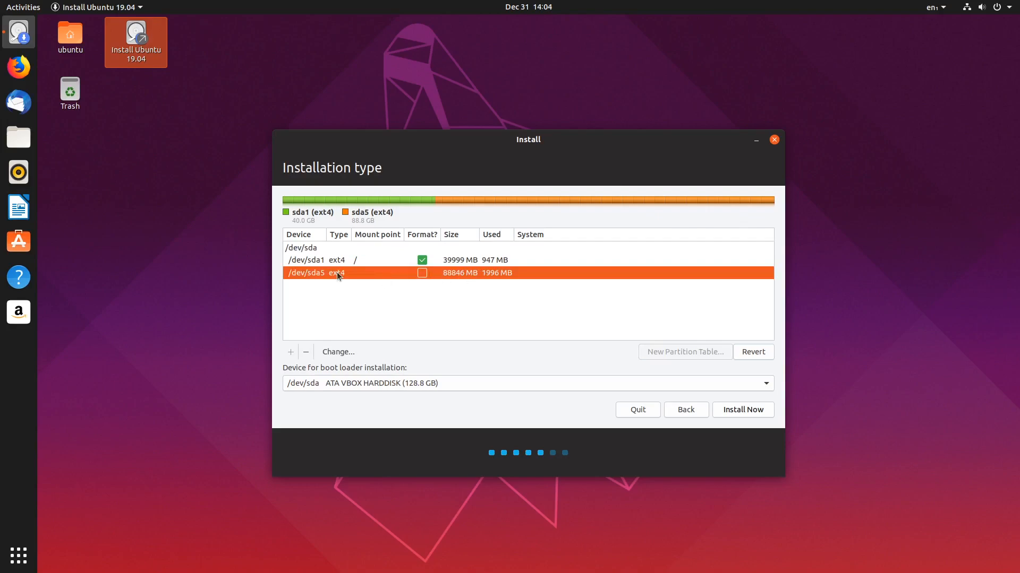
Set /dev/sda5 to Ext4 mounted at /home, leaving Format unticked.
left_click(350, 353)
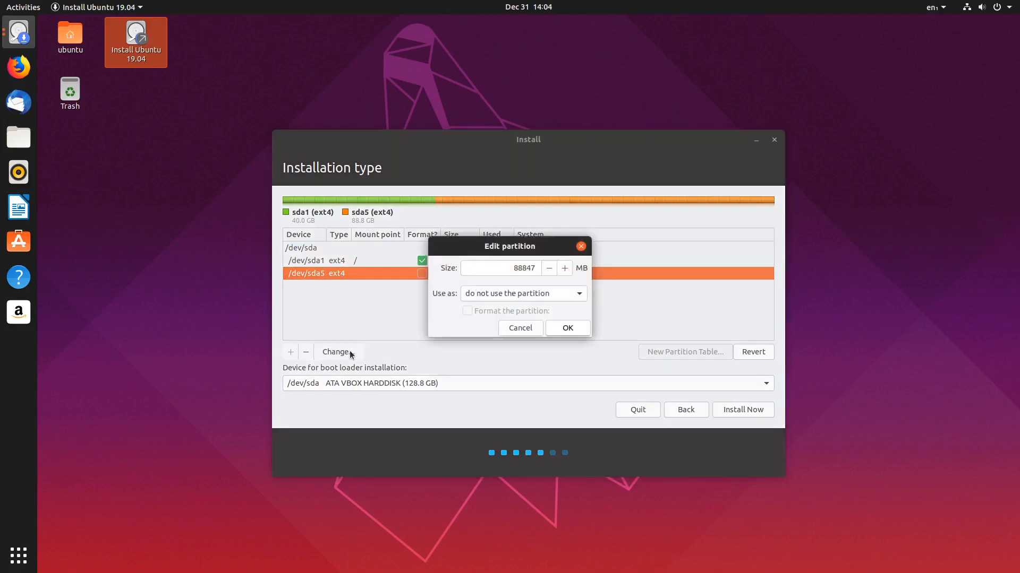
left_click(578, 293)
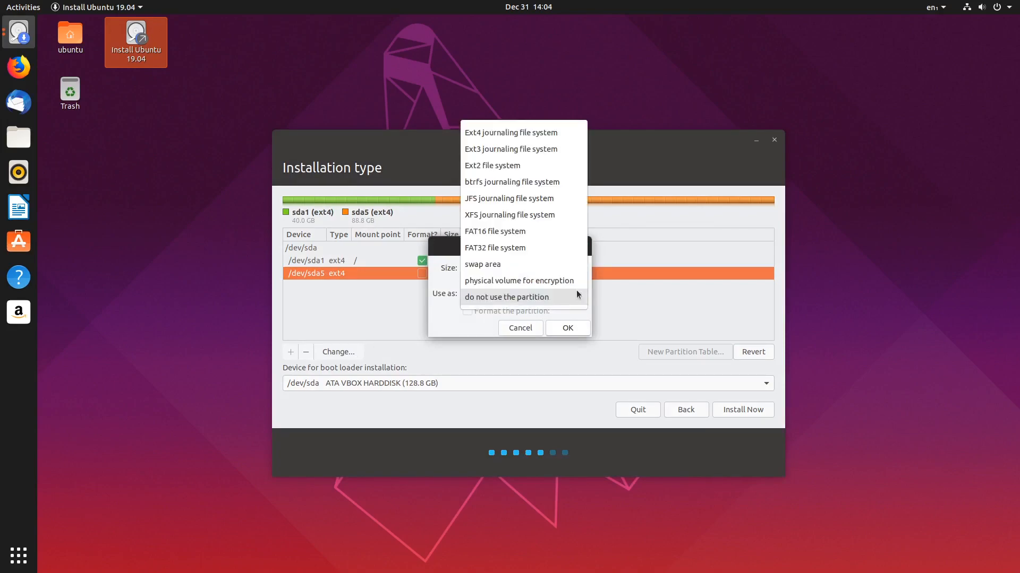
left_click(561, 132)
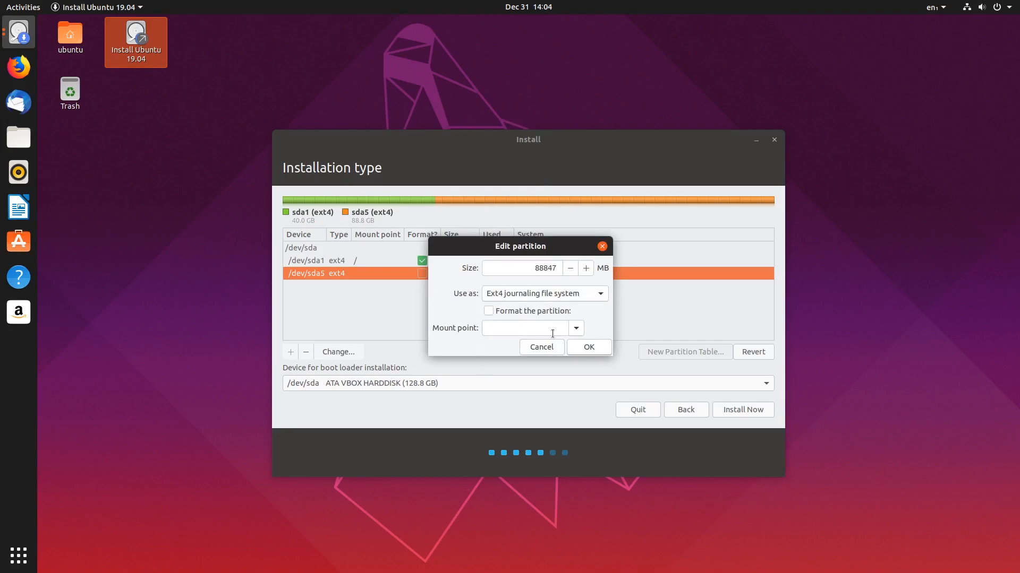
left_click(576, 328)
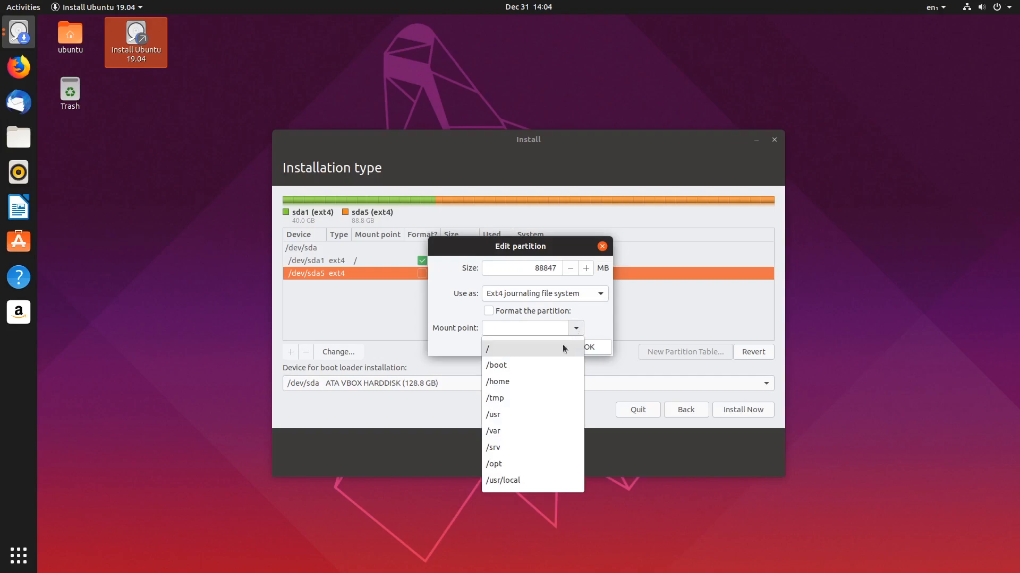
left_click(508, 381)
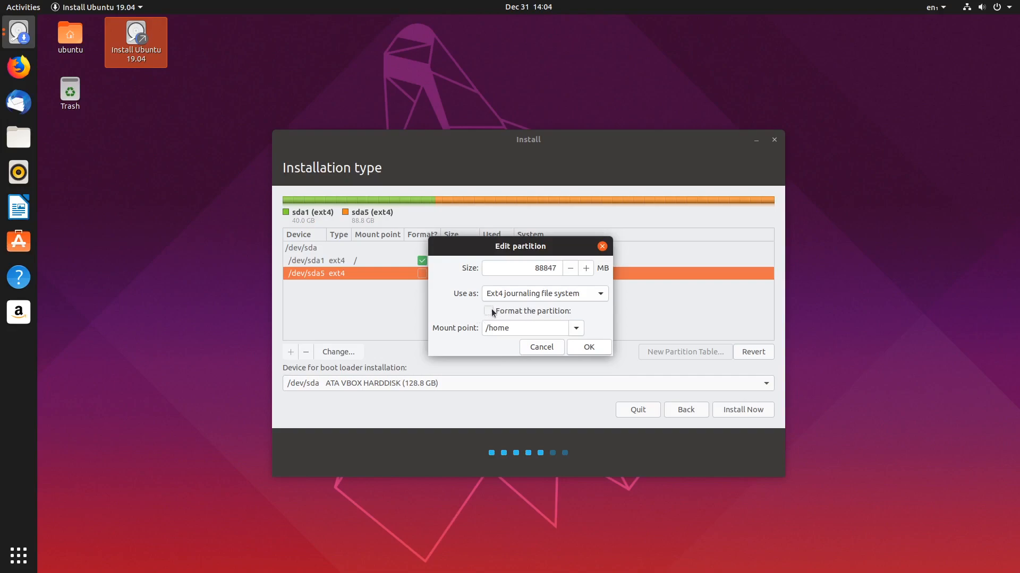
left_click(519, 328)
left_click(596, 349)
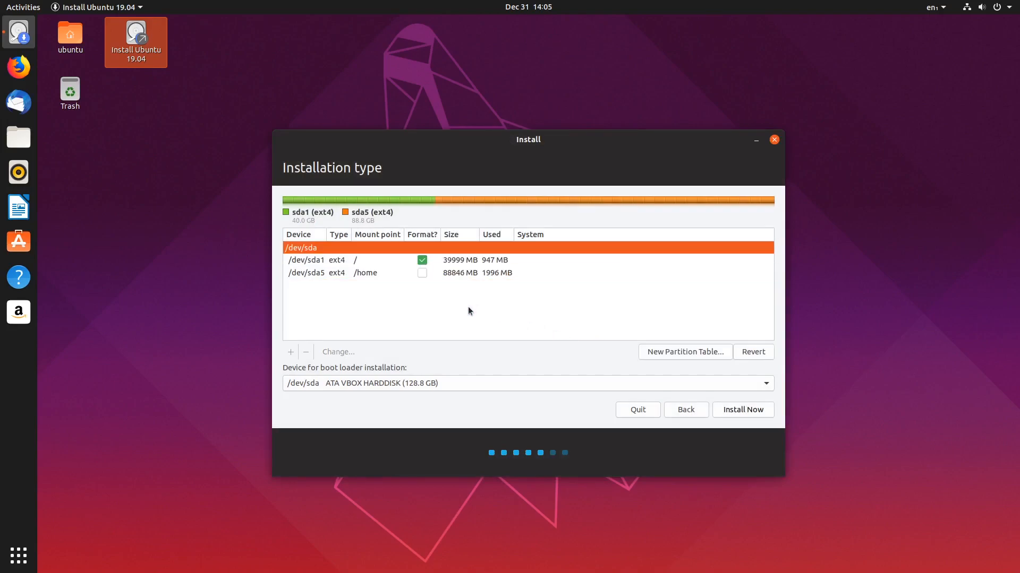
Review the sda1 and sda5 settings and start the installation.
left_click(483, 259)
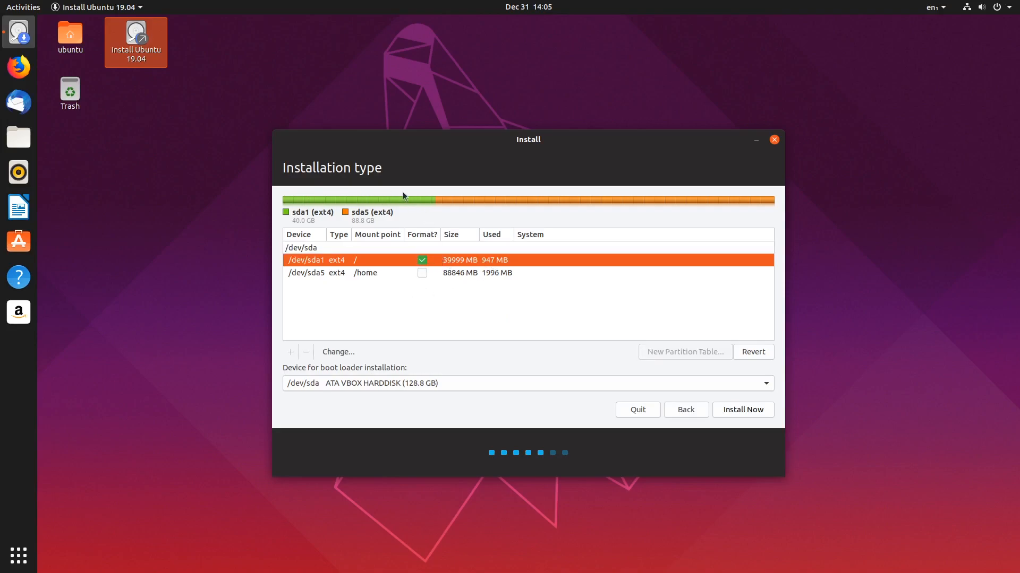
left_click(315, 274)
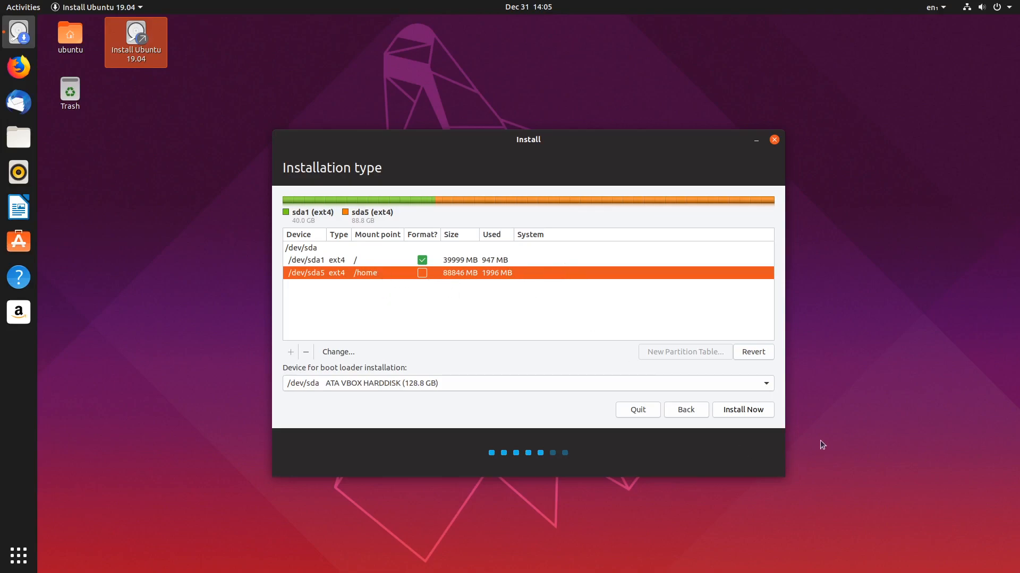
left_click(750, 410)
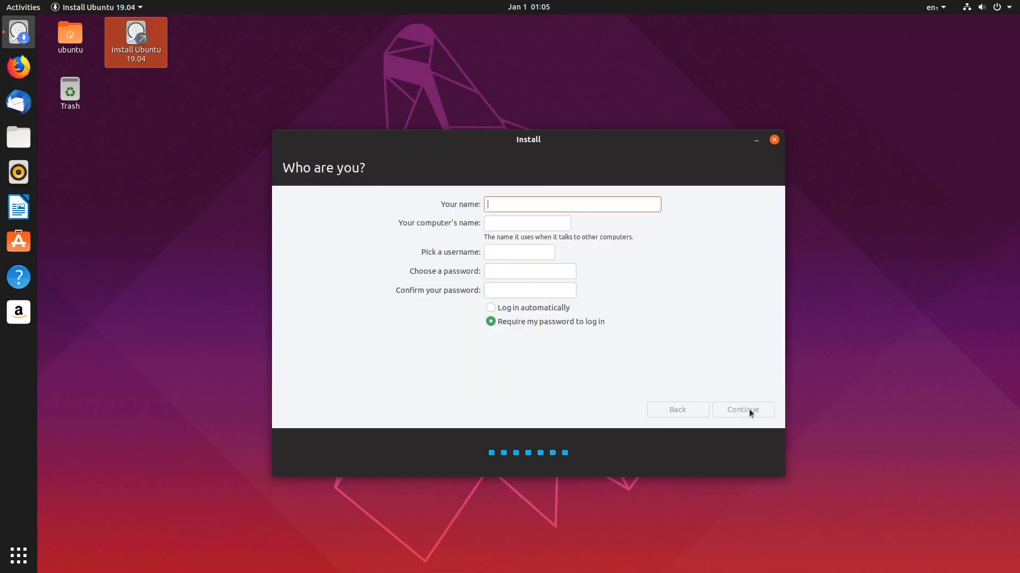
Enter the user's name and computer name 'ubuntu2', then continue installing.
type("Bradley")
key("Tab")
type("ubuntu2")
left_click(765, 413)
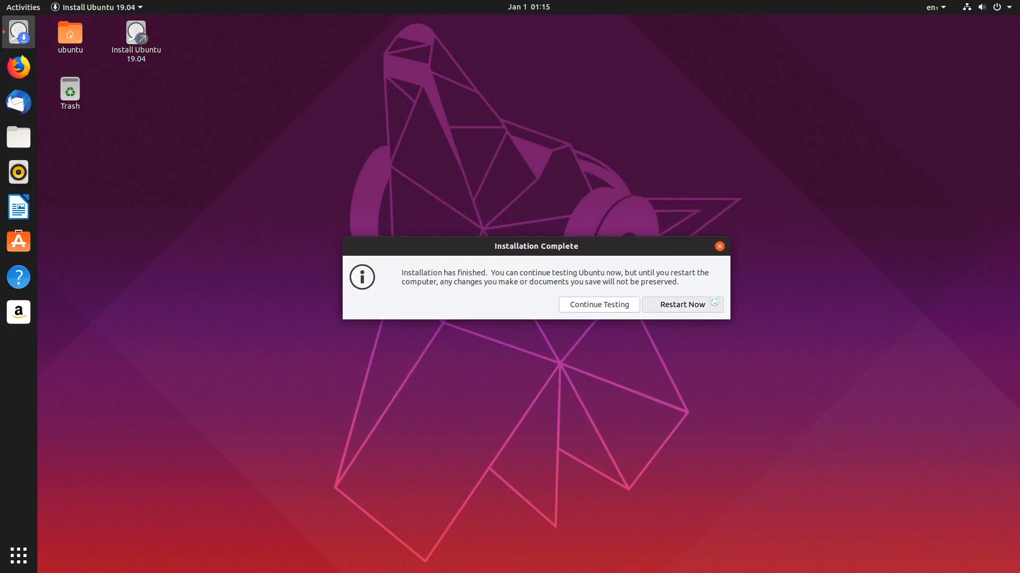
Restart into the newly installed Ubuntu 19.04 and sign in with the user's password.
left_click(714, 301)
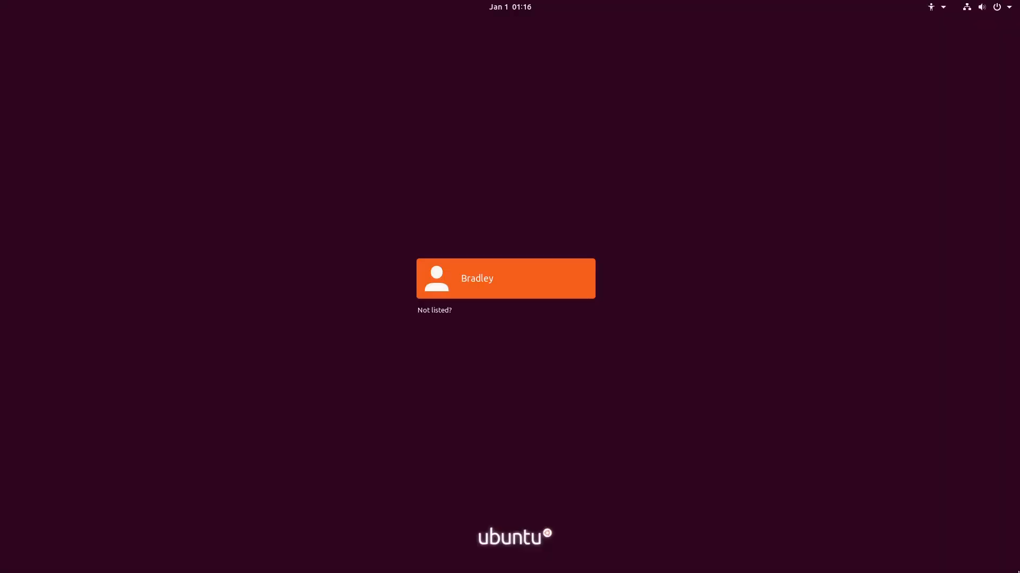
key("Return")
type("••••")
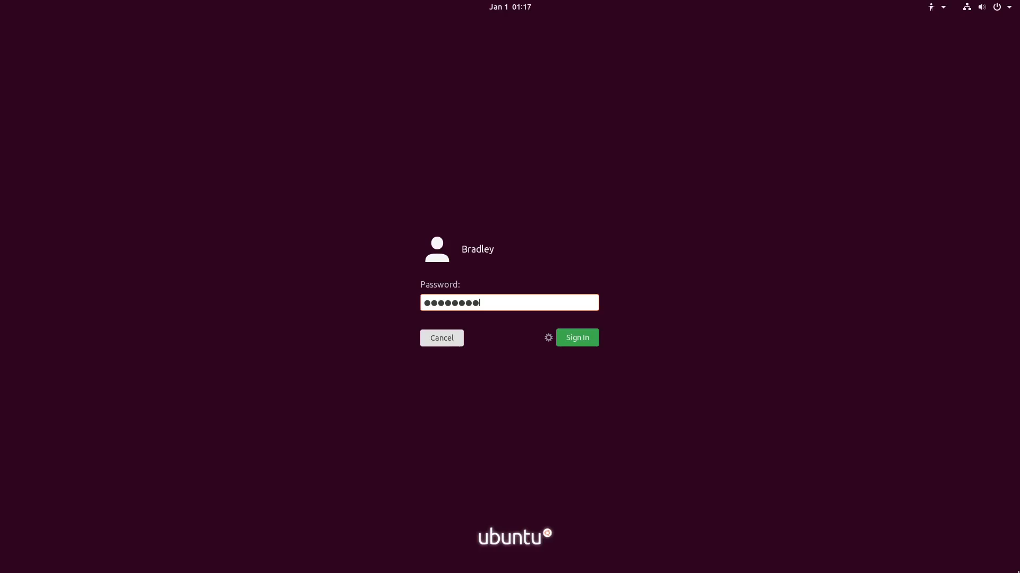
key("Return")
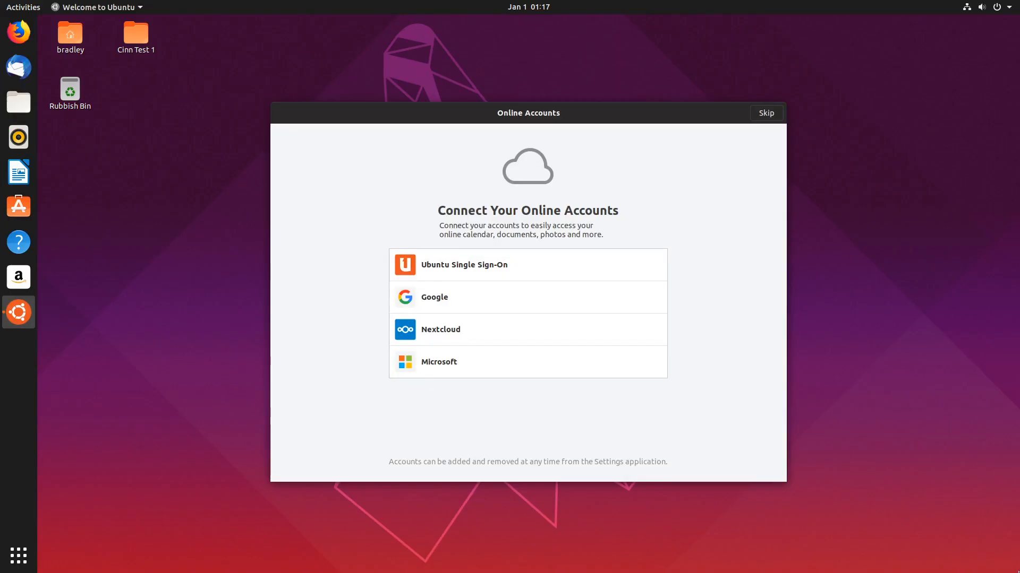
Launch Disks by searching 'disks' and view Partition 5's details confirming its /home mount.
left_click(136, 41)
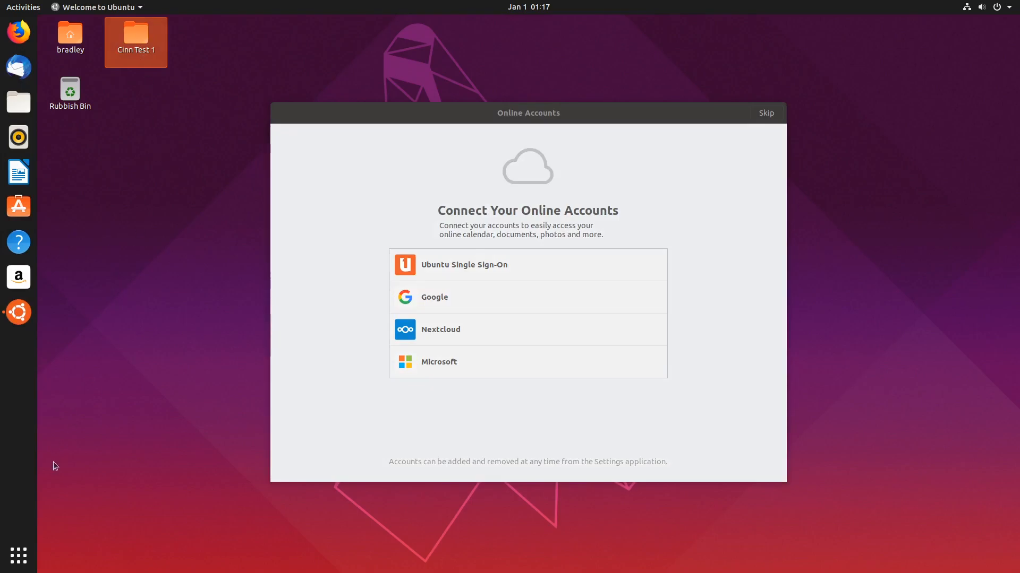
left_click(18, 562)
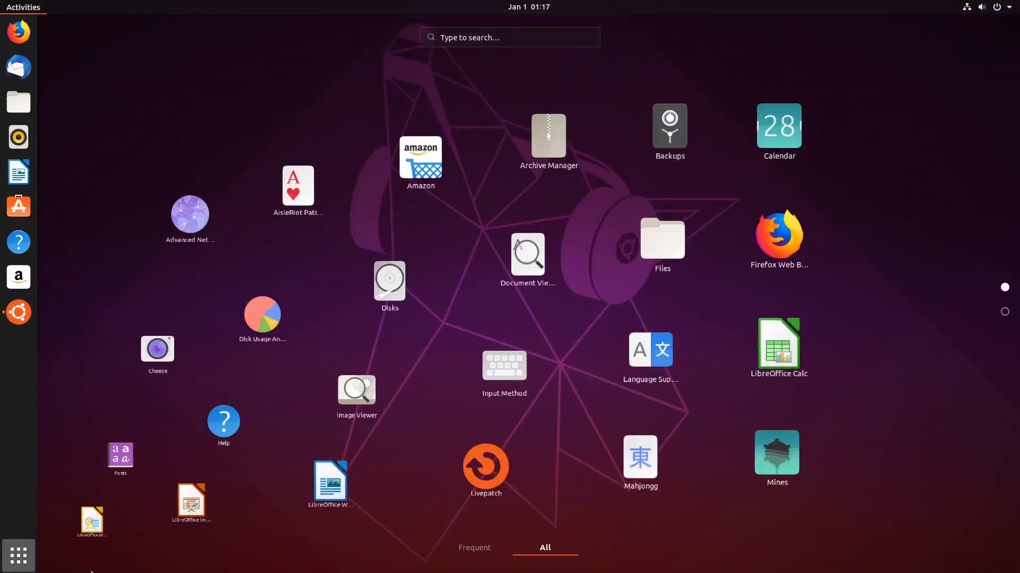
type("disks")
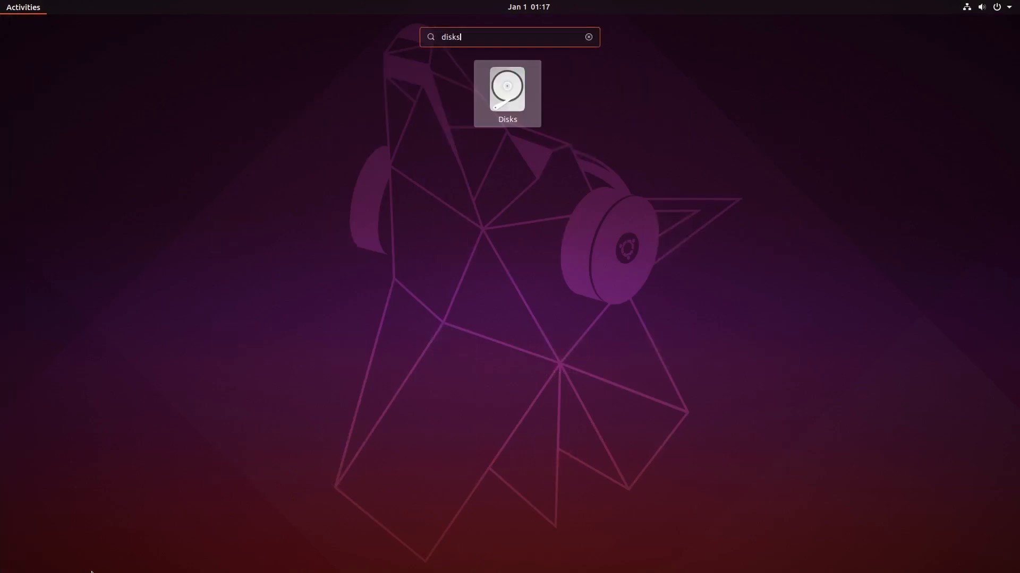
key("Return")
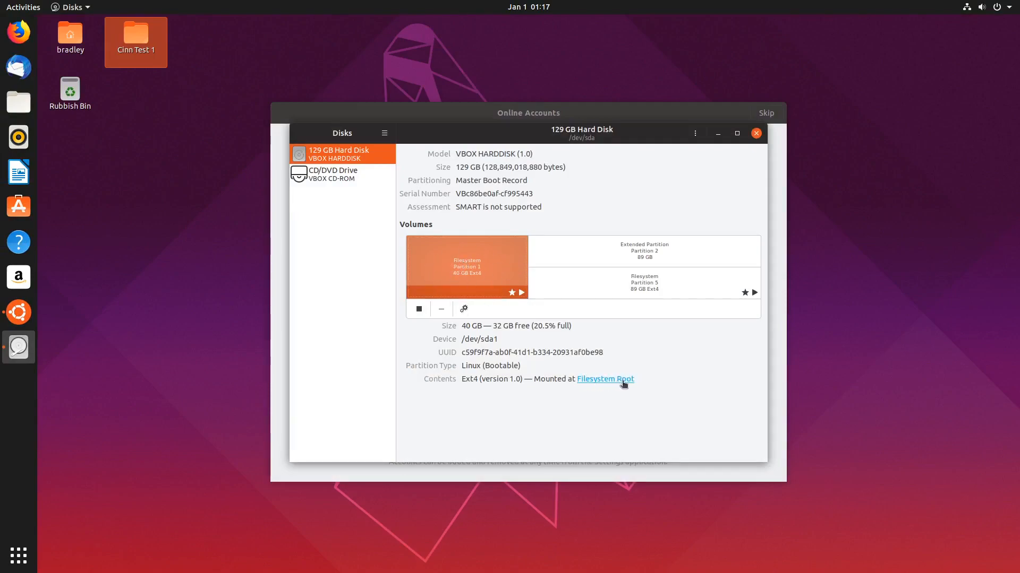
left_click(578, 284)
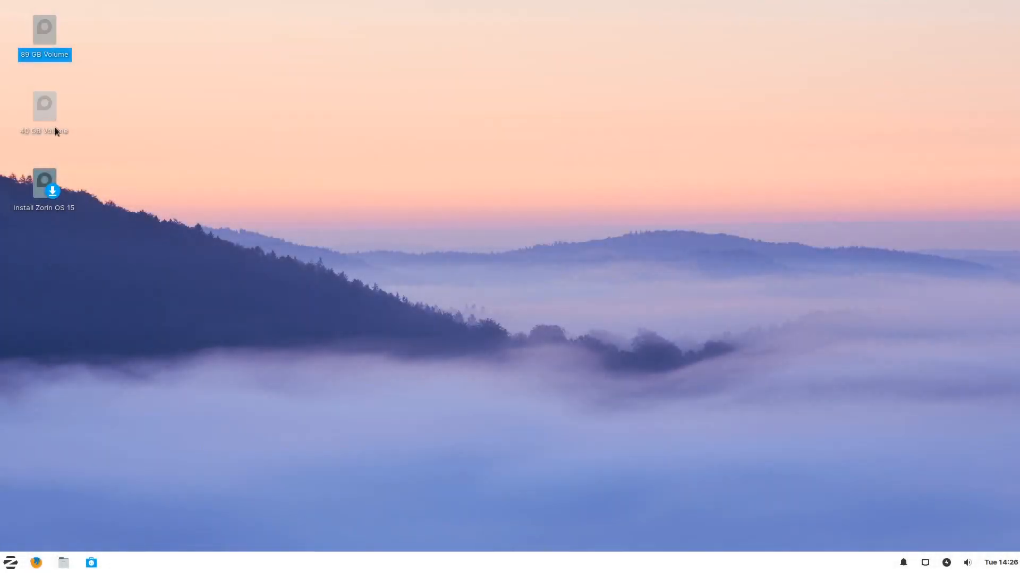
Launch GParted from the Zorin start menu by searching 'gparted'.
left_click(48, 116)
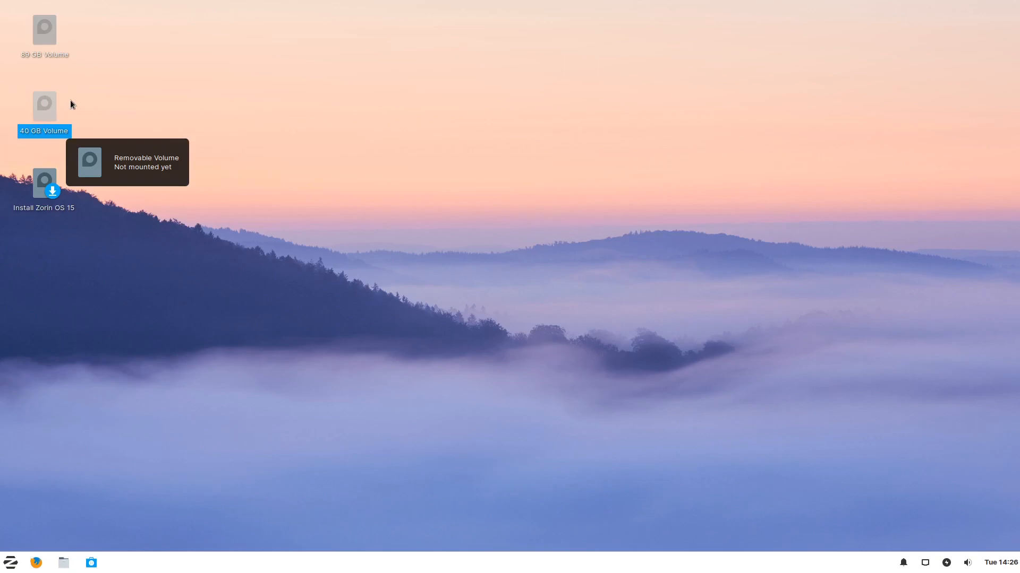
left_click(106, 220)
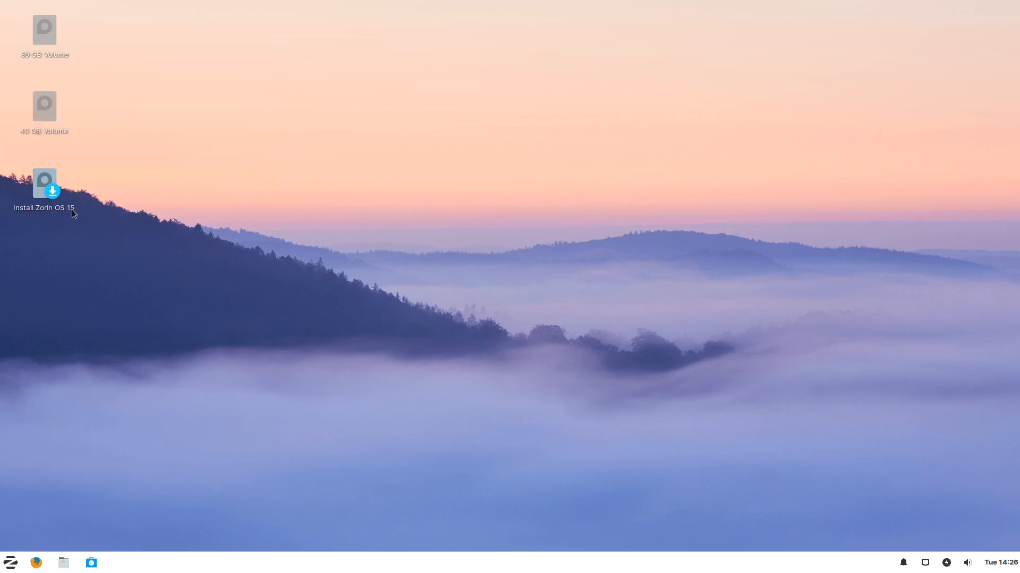
left_click(8, 566)
type("gparted")
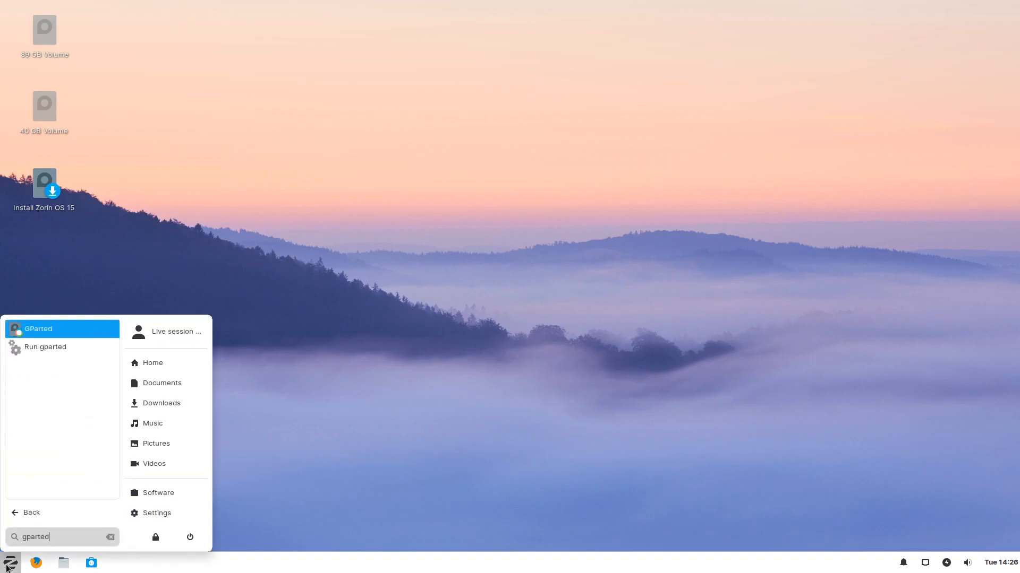
key("Return")
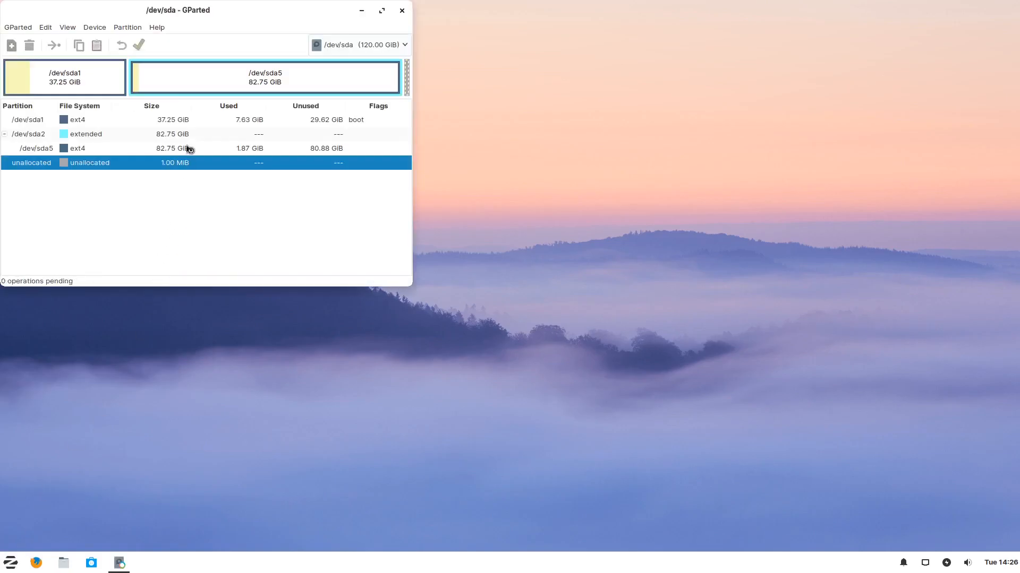
Select /dev/sda5 in GParted and open its Resize/Move settings.
left_click_drag(180, 16, 460, 152)
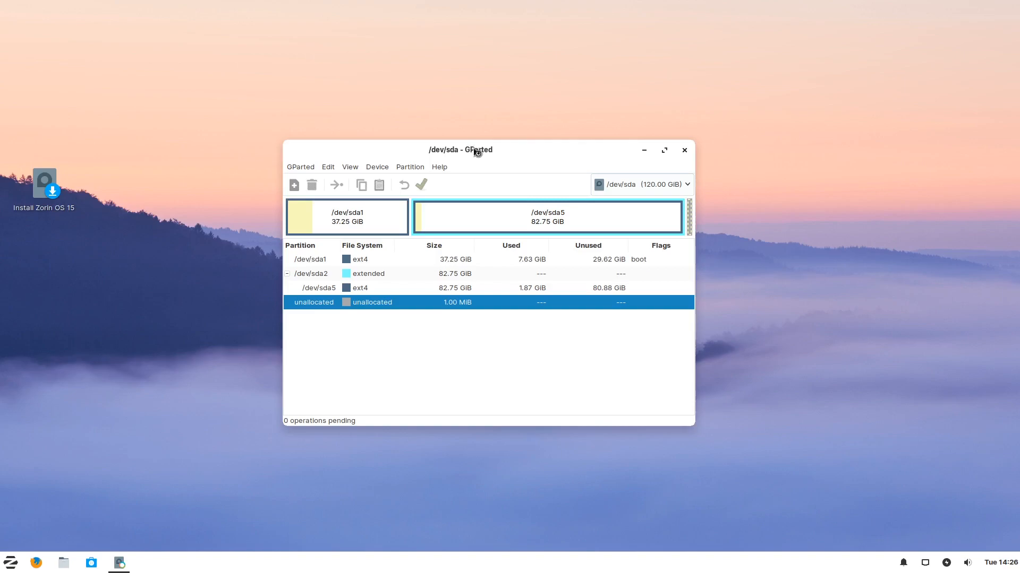
left_click(382, 214)
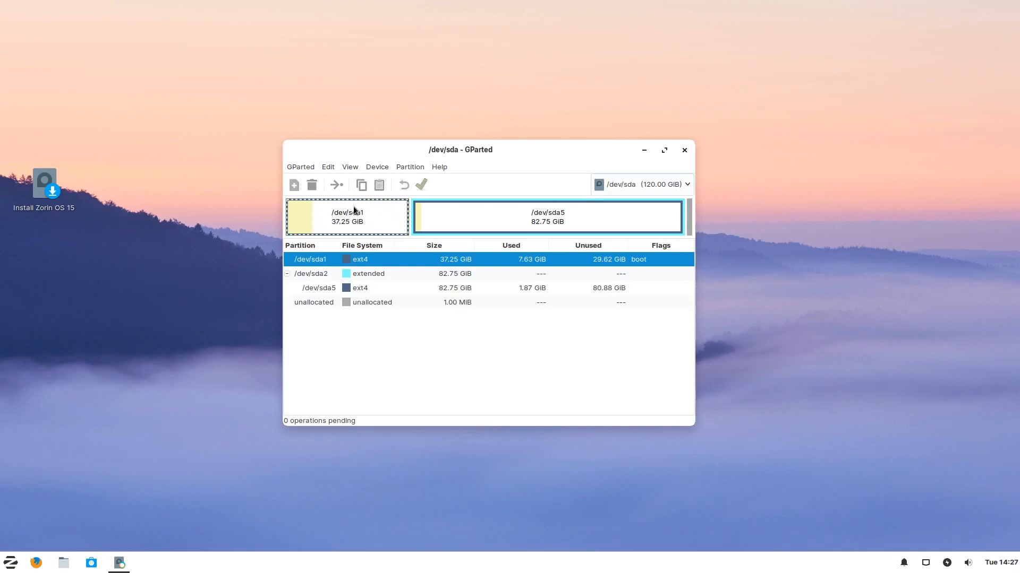
left_click(498, 212)
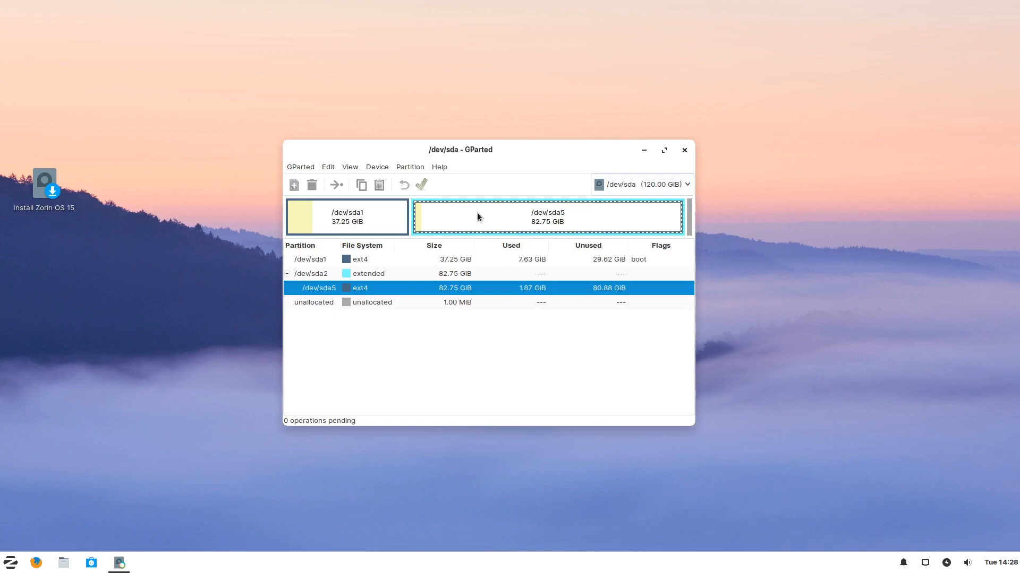
left_click(410, 168)
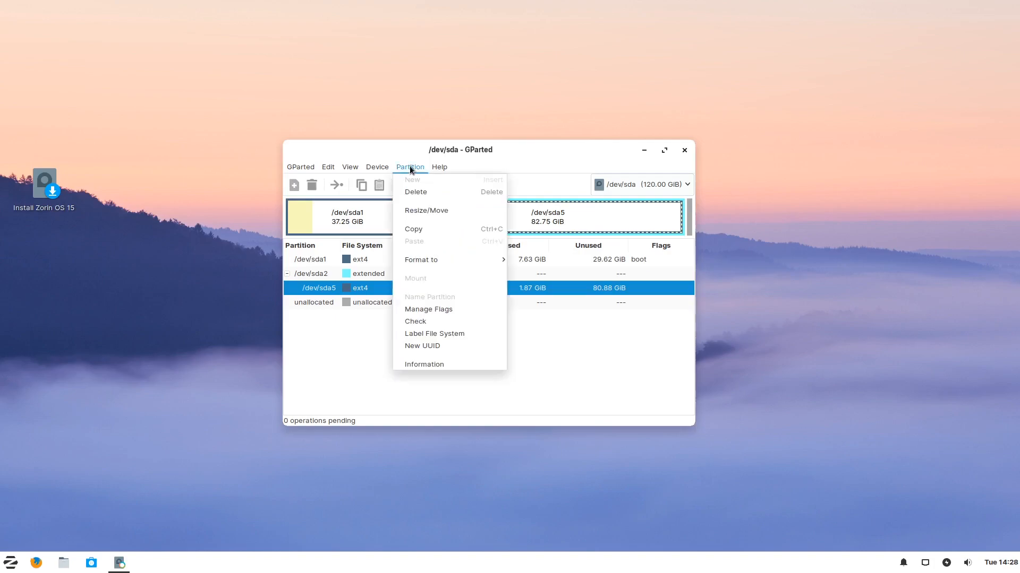
left_click(426, 210)
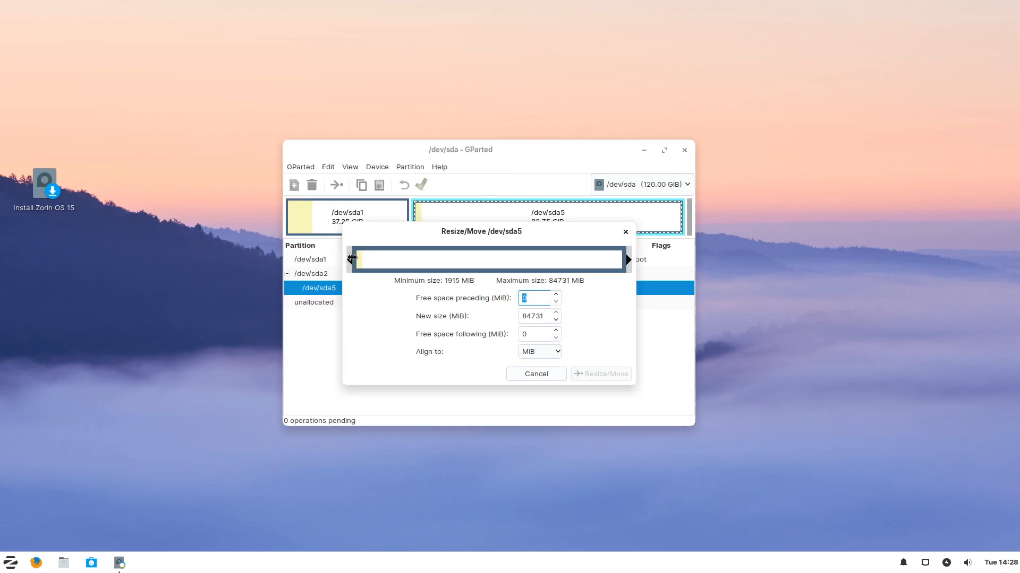
Shrink /dev/sda5 from its start to 54.45 GiB, freeing 28.30 GiB, and accept the warning.
left_click_drag(352, 259, 353, 259)
left_click_drag(352, 259, 442, 261)
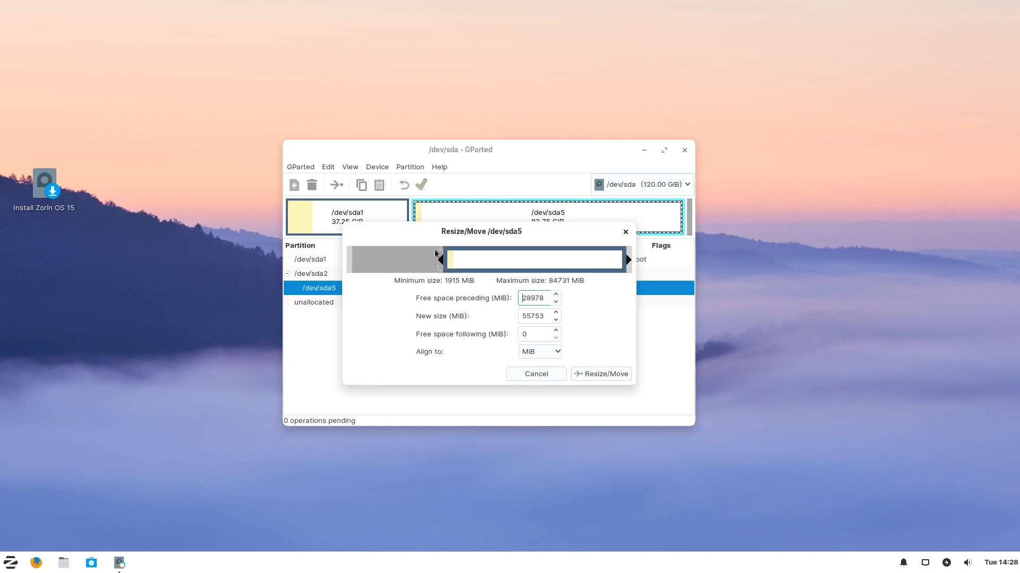
left_click(593, 375)
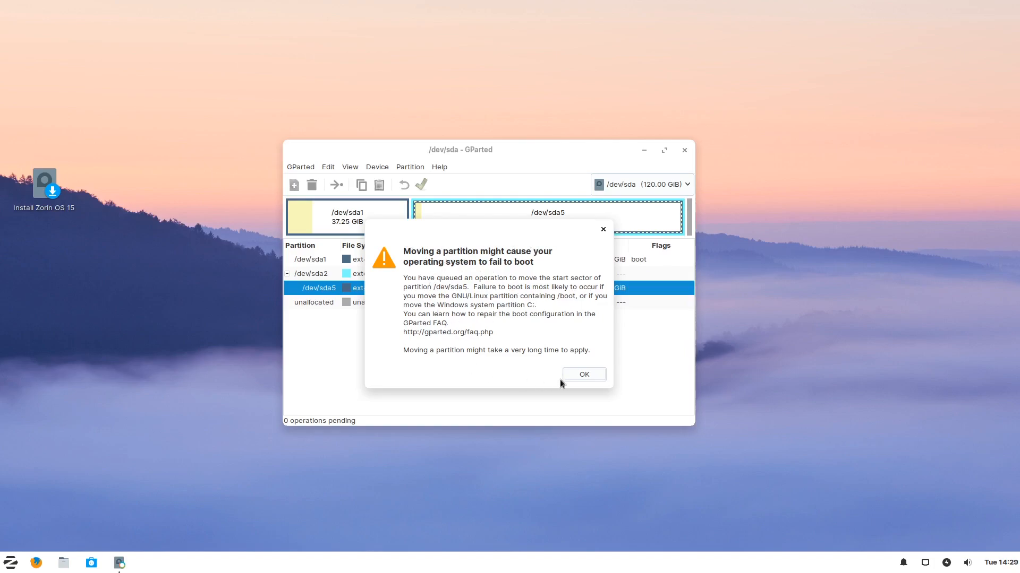
left_click(585, 374)
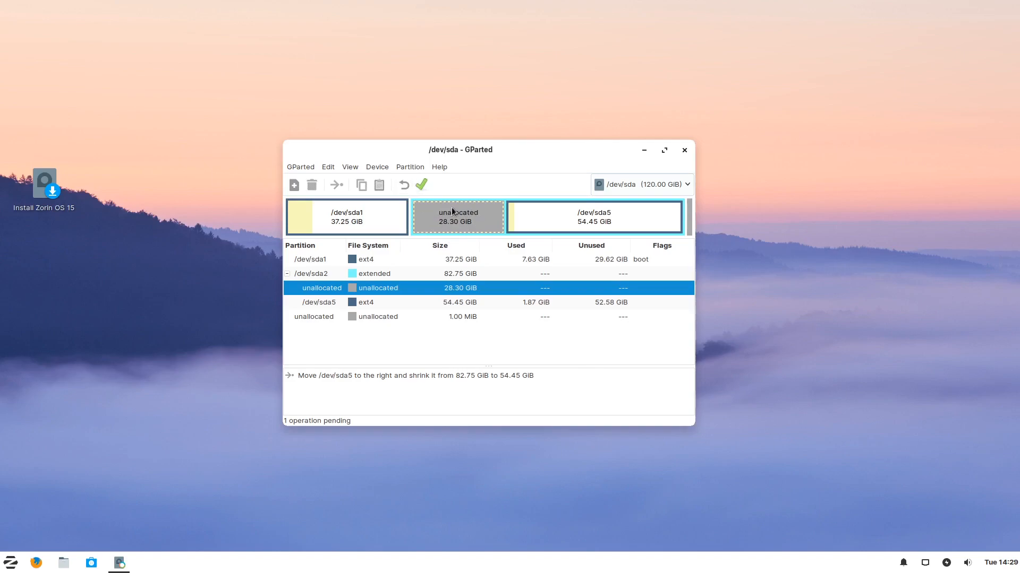
Queue a new 28.30 GiB logical ext4 partition labelled 'Zorin', then request applying the operations.
left_click(408, 168)
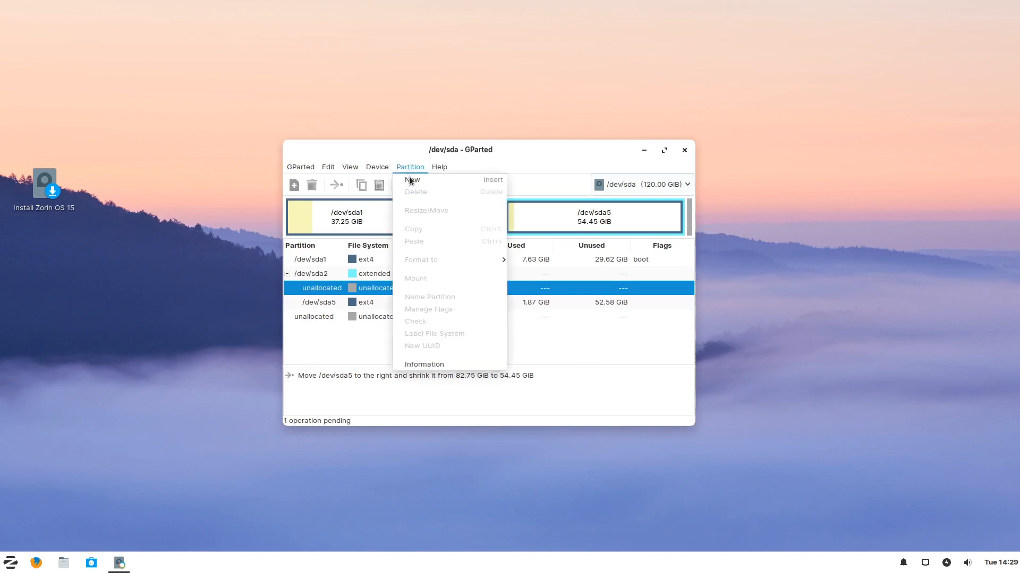
left_click(412, 181)
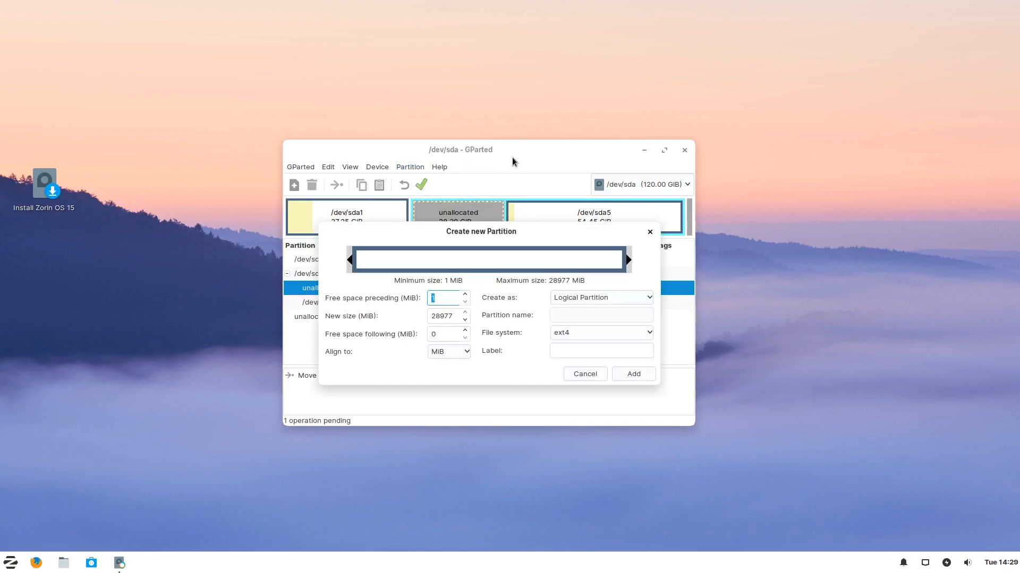
left_click(624, 298)
left_click(625, 298)
left_click(569, 351)
type("Zorin")
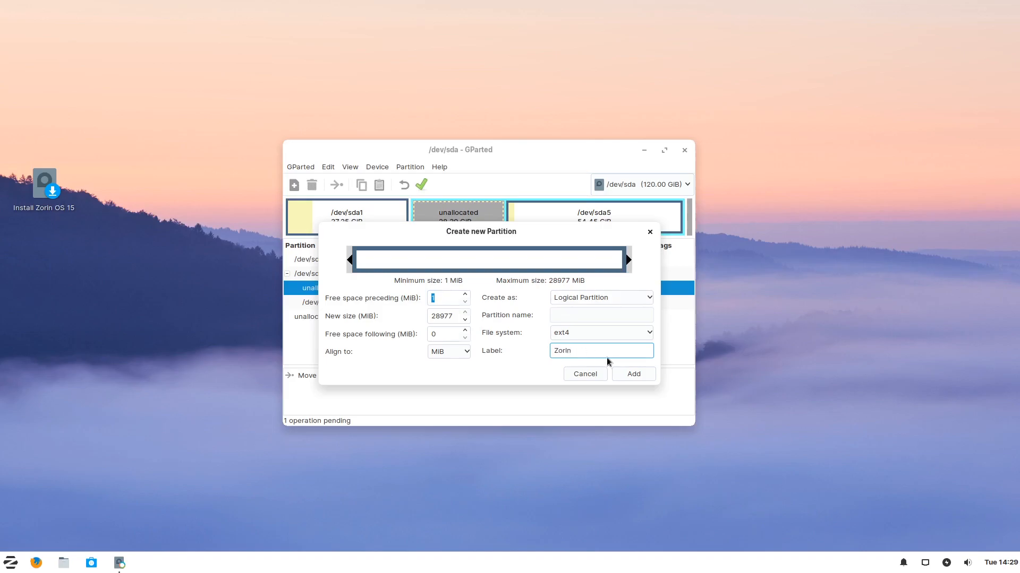
left_click(634, 374)
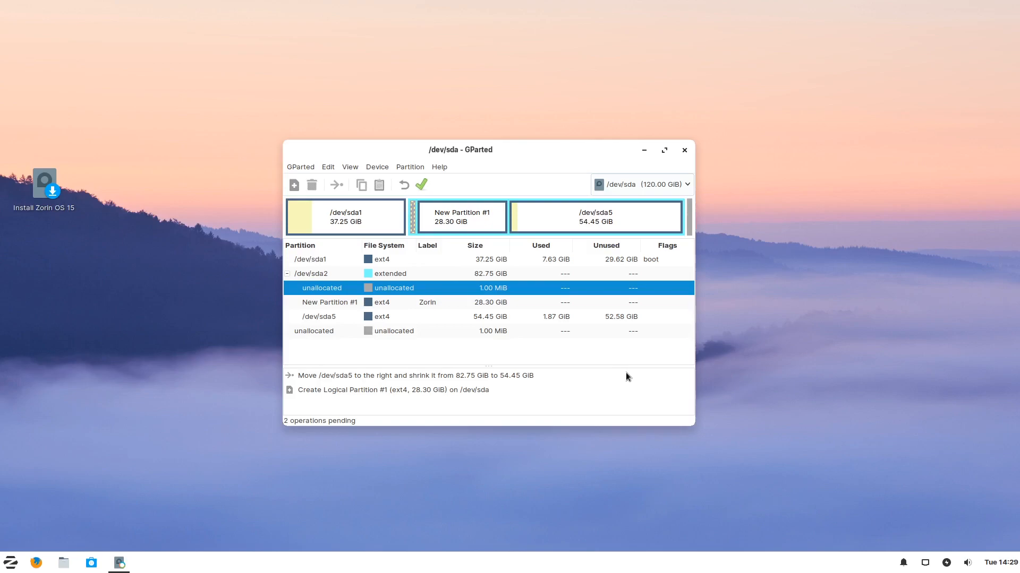
left_click(422, 185)
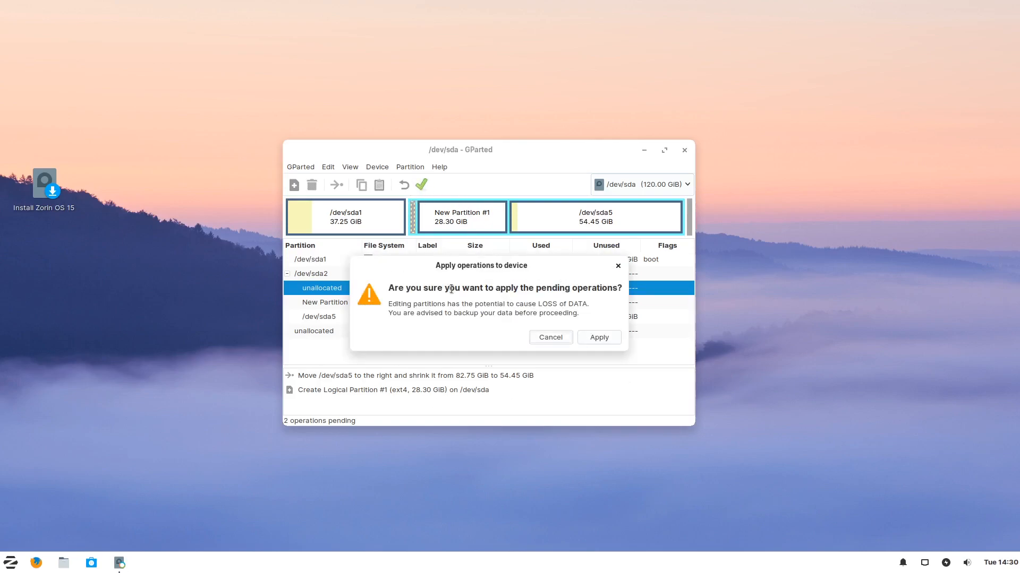
Apply both pending operations to create sda6 'Zorin', then close GParted.
left_click(593, 338)
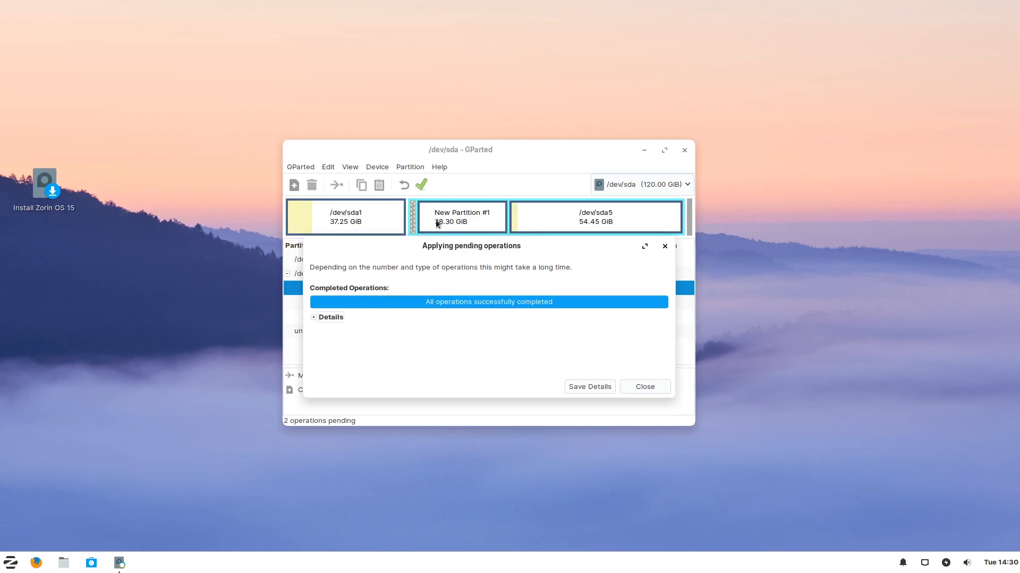
left_click(642, 388)
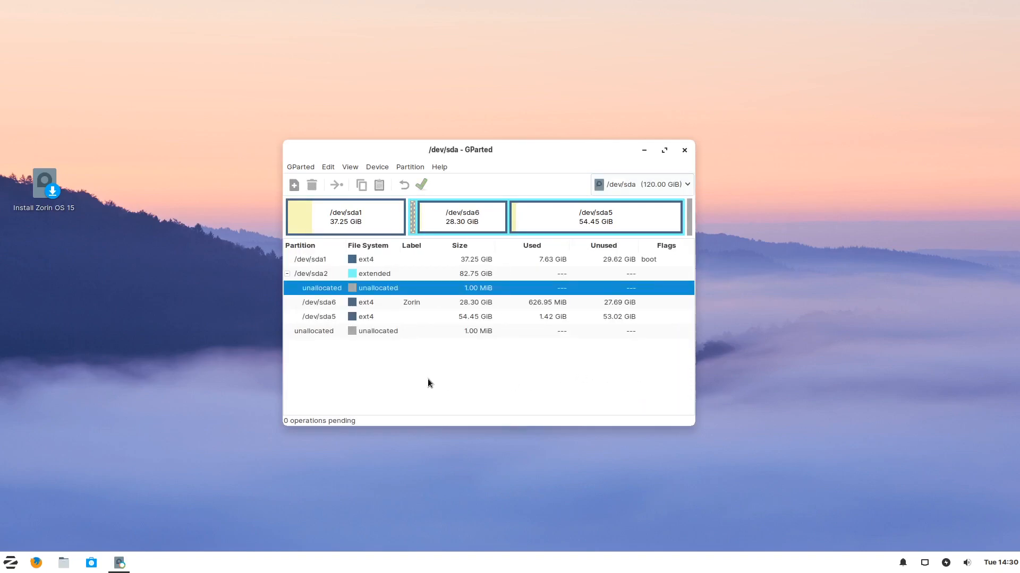
left_click(683, 151)
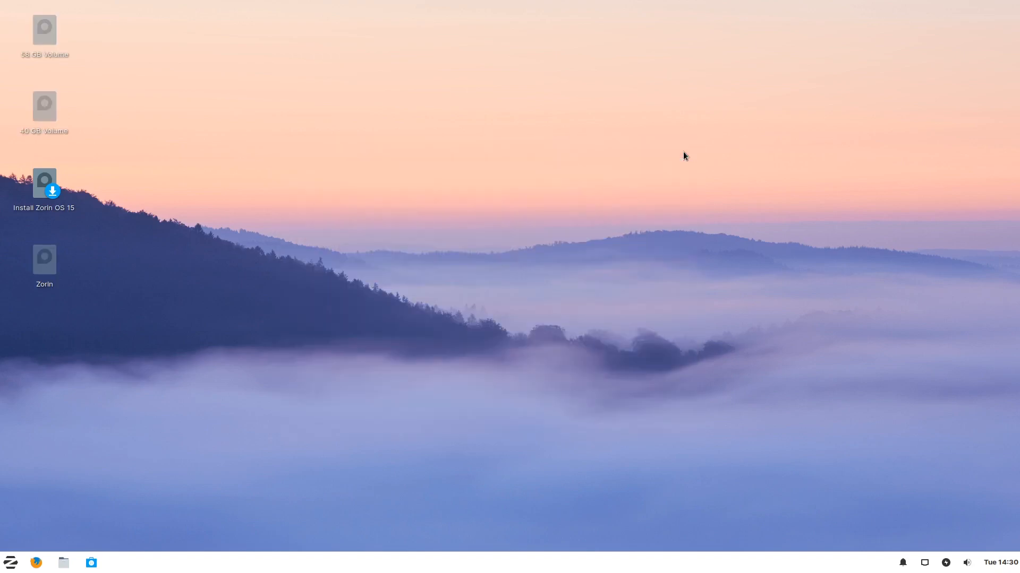
Start the Zorin OS 15 installer with English (US) keyboard, disabling updates and third-party software.
left_click(49, 190)
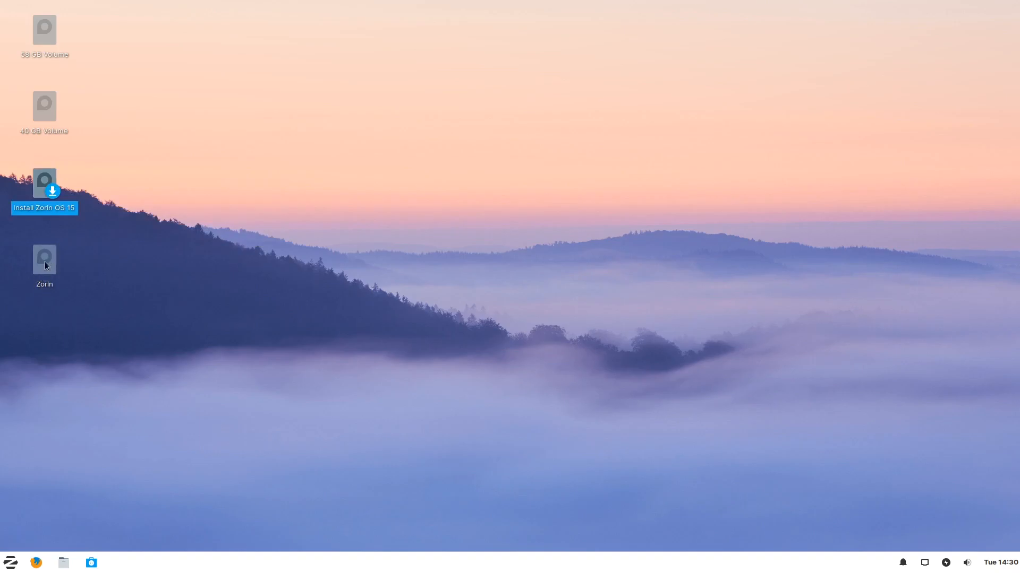
left_click(44, 261)
double_click(42, 185)
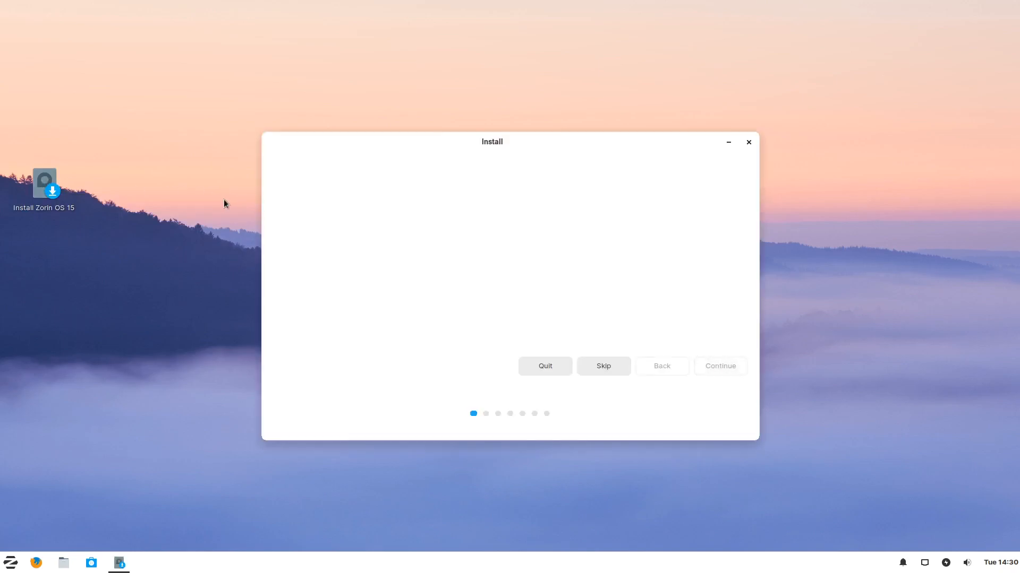
left_click(728, 375)
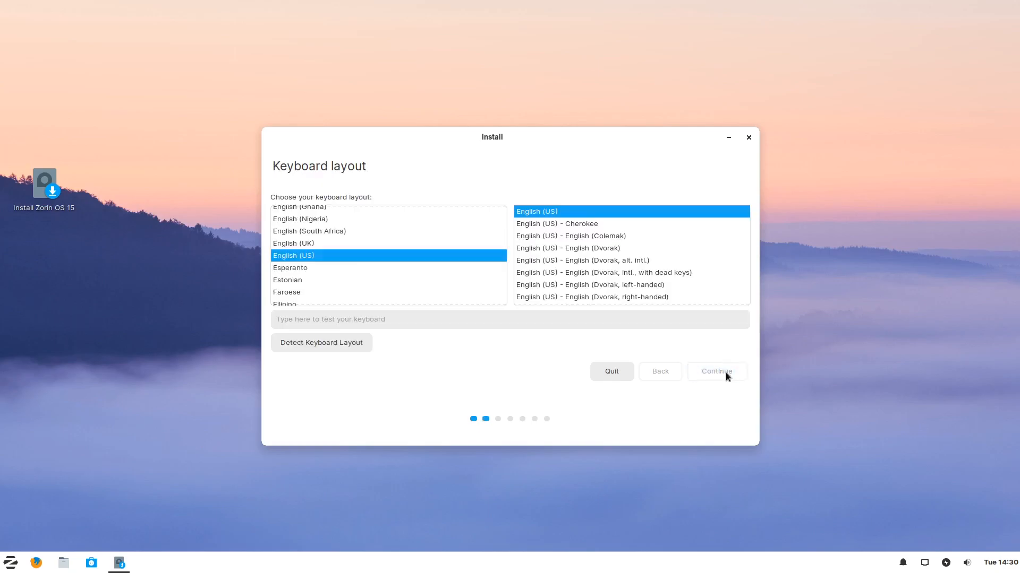
left_click(727, 371)
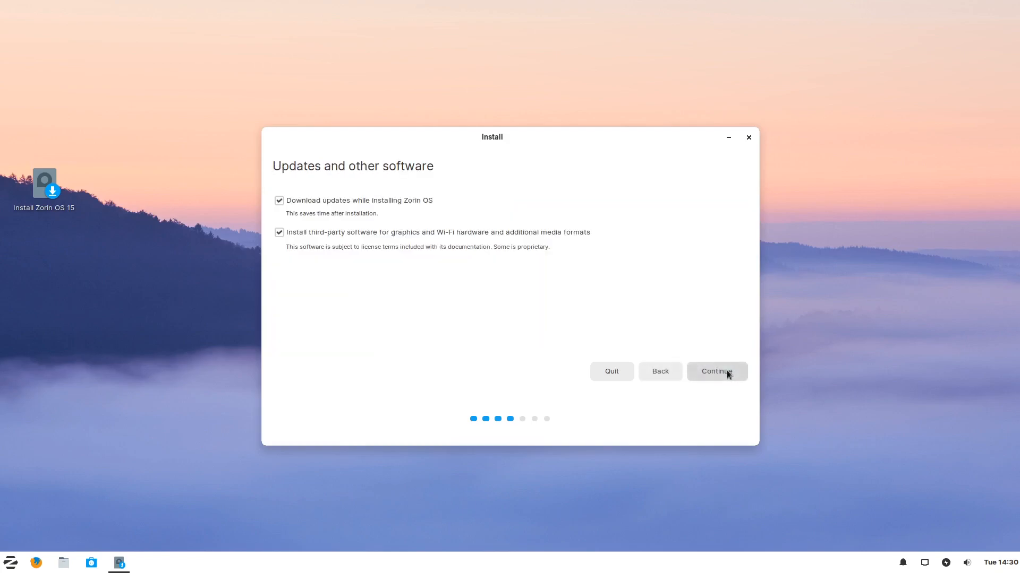
left_click(336, 232)
left_click(305, 201)
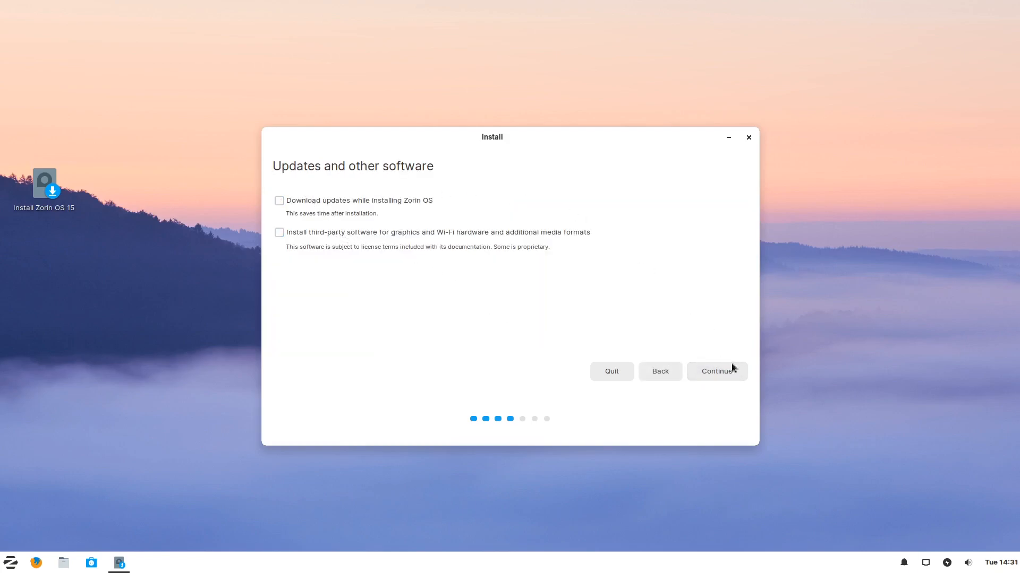
left_click(699, 370)
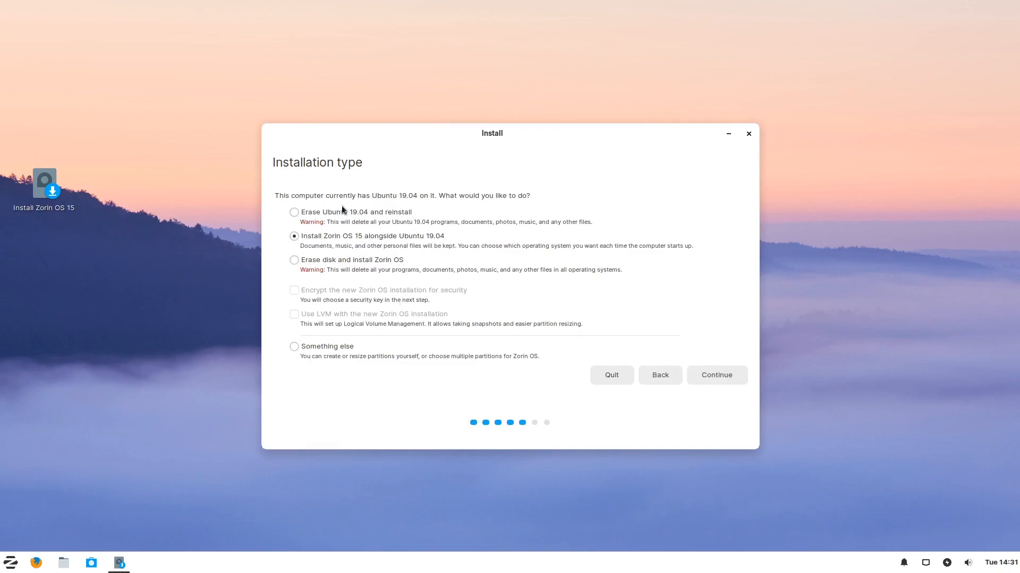
Choose 'Something else' to partition the disk manually.
left_click_drag(305, 196, 424, 196)
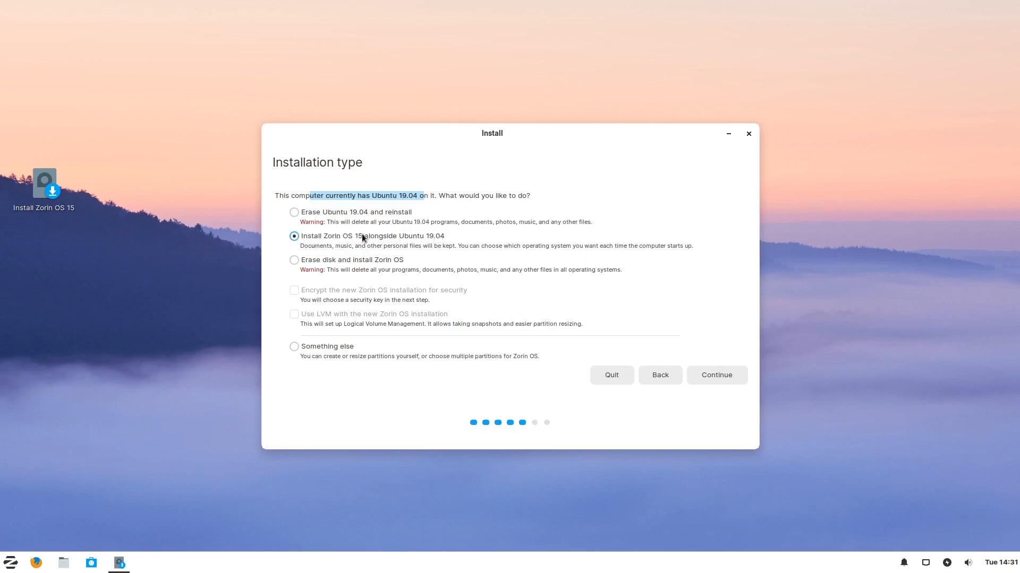
left_click(307, 346)
left_click(721, 372)
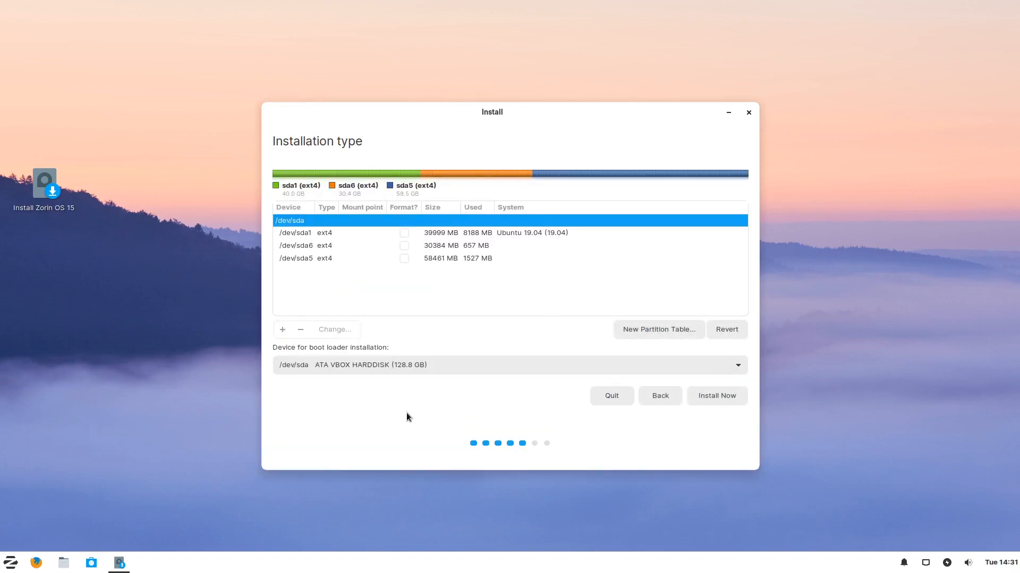
Set the 30384 MB /dev/sda6 to Ext4, marked for formatting and mounted at /.
left_click(454, 232)
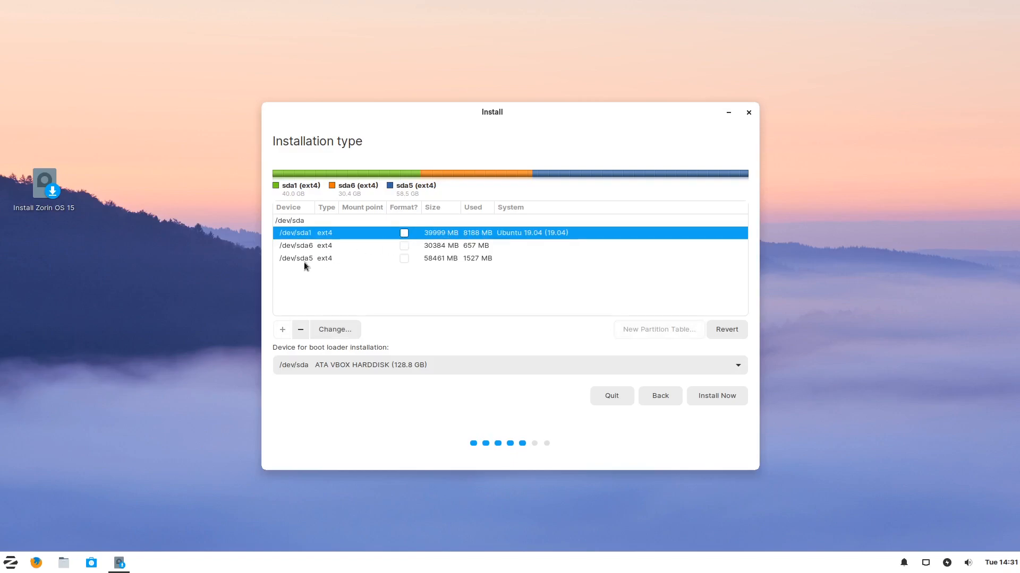
left_click(286, 257)
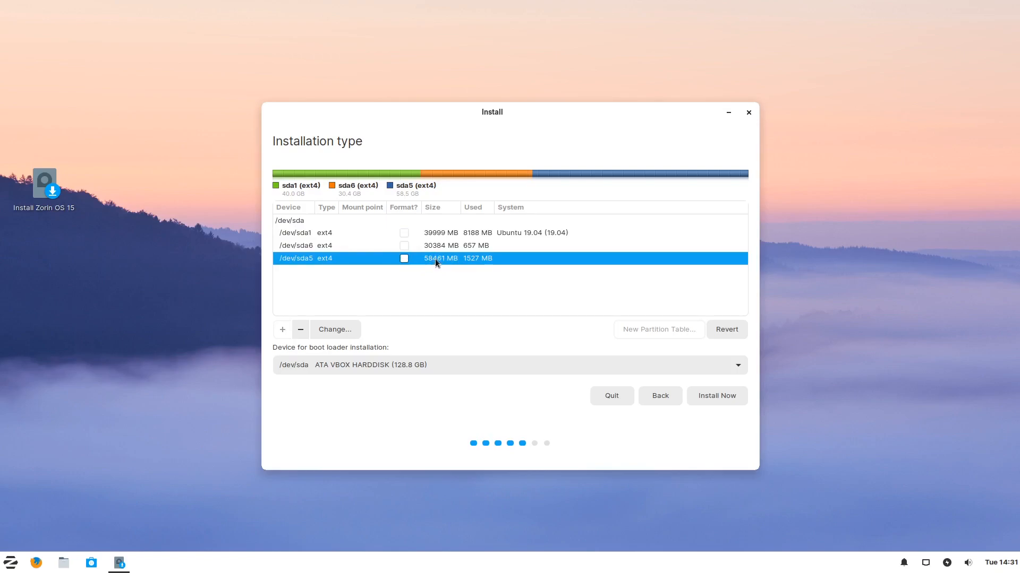
left_click(435, 246)
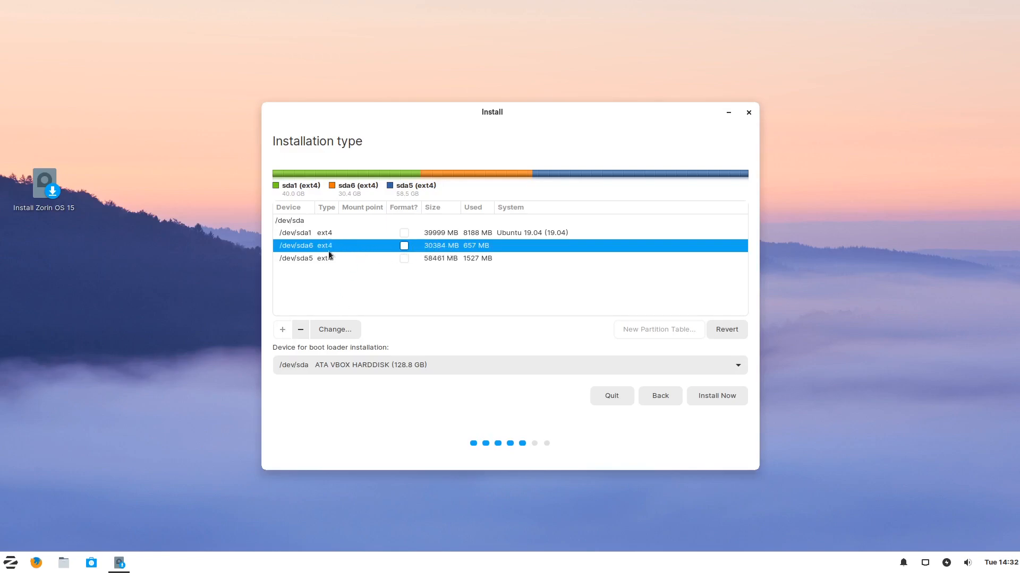
left_click(342, 329)
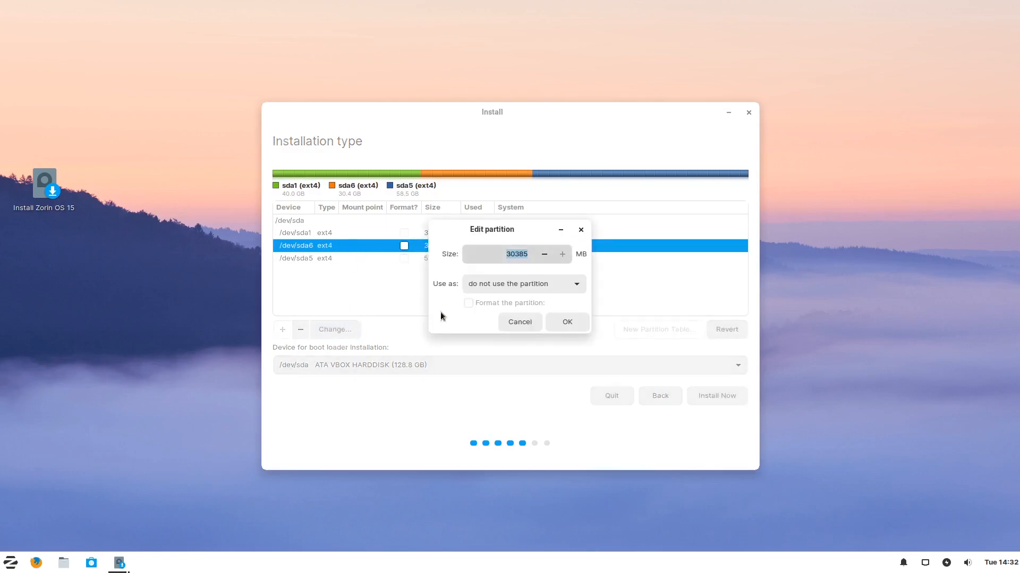
left_click(578, 282)
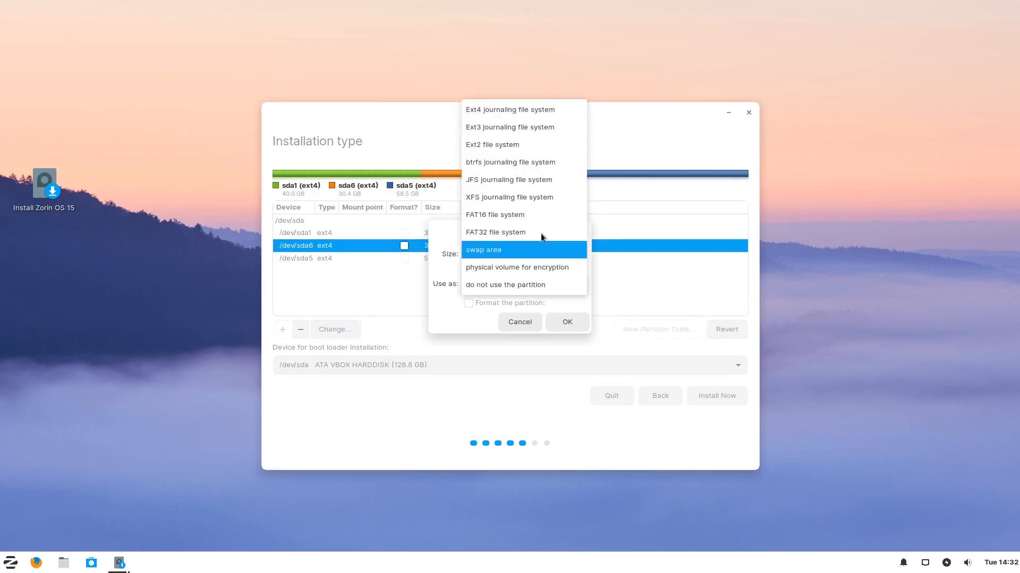
left_click(546, 107)
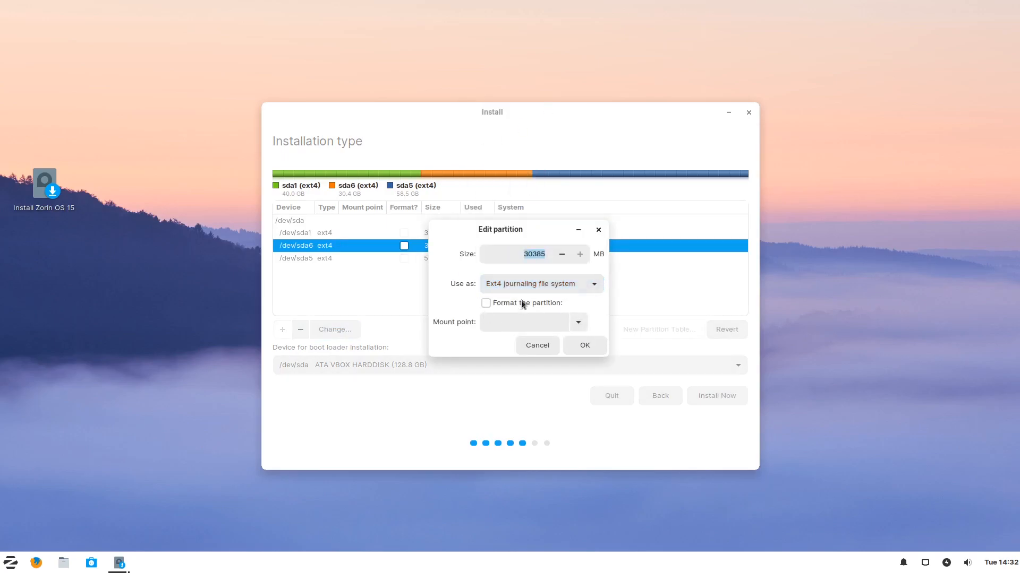
left_click(486, 303)
left_click(578, 324)
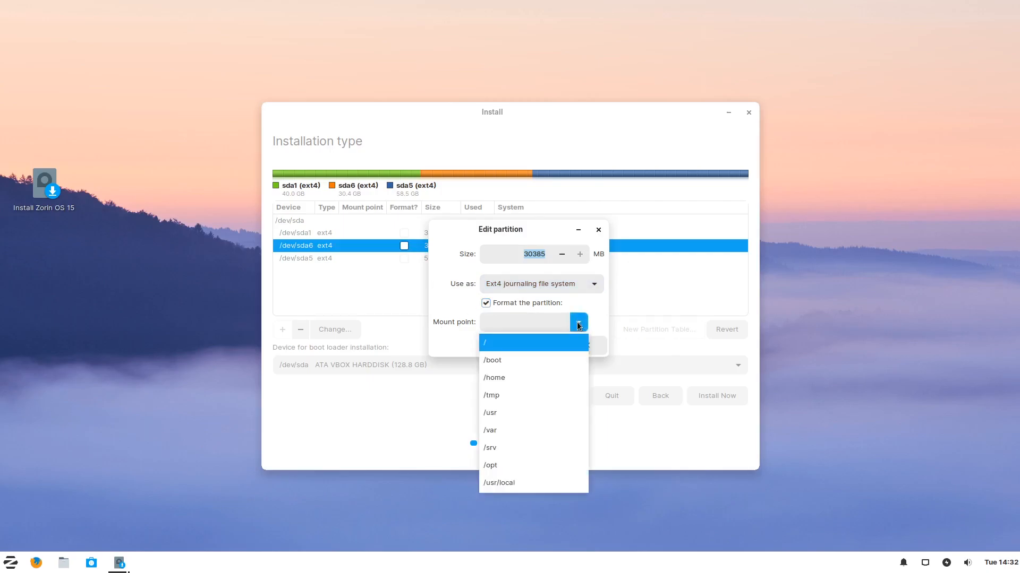
left_click(492, 343)
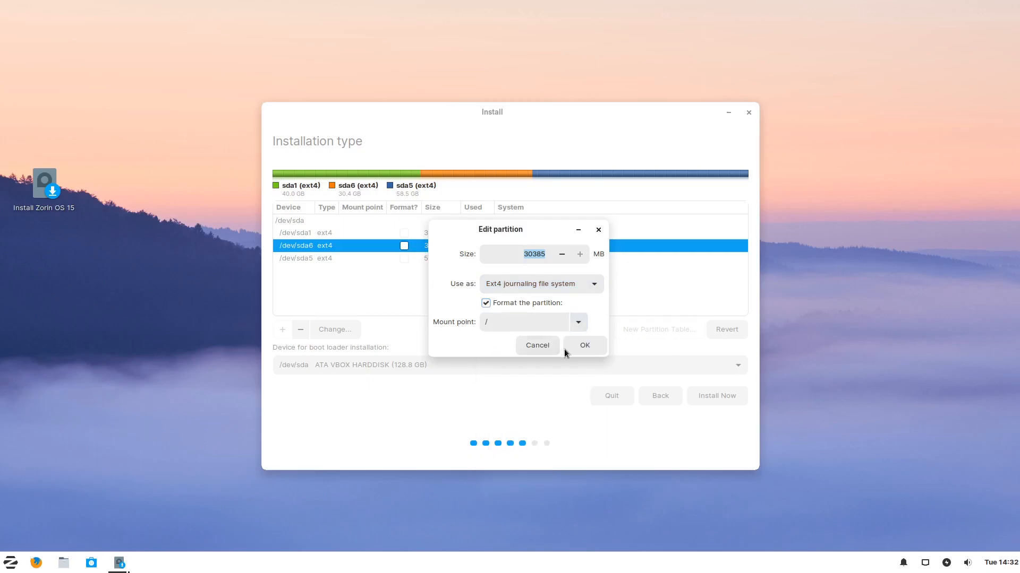
left_click(583, 347)
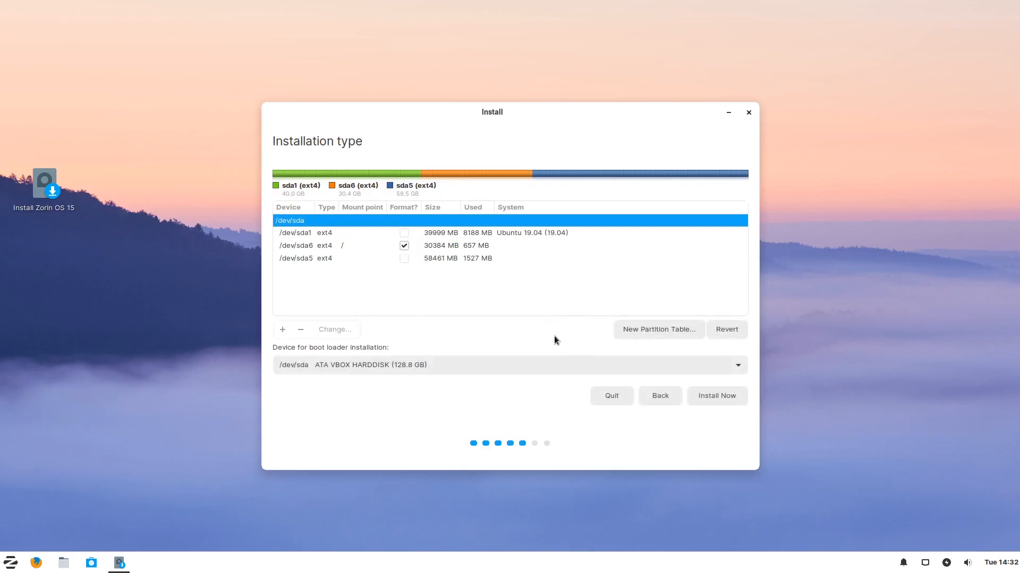
Set /dev/sda5 to ext4 mounted at /home, leaving it unformatted.
left_click(327, 258)
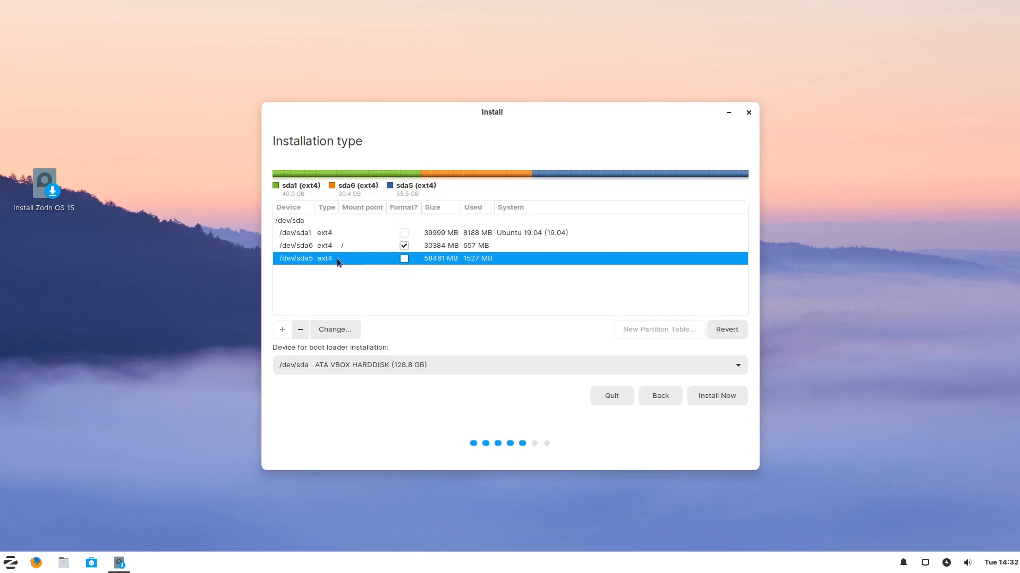
left_click(339, 328)
left_click(578, 288)
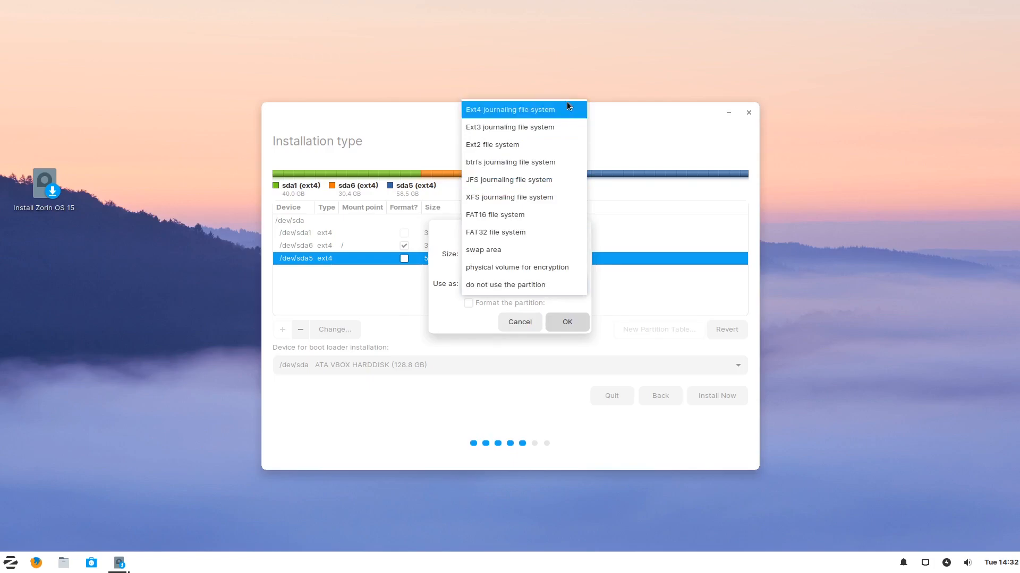
left_click(567, 106)
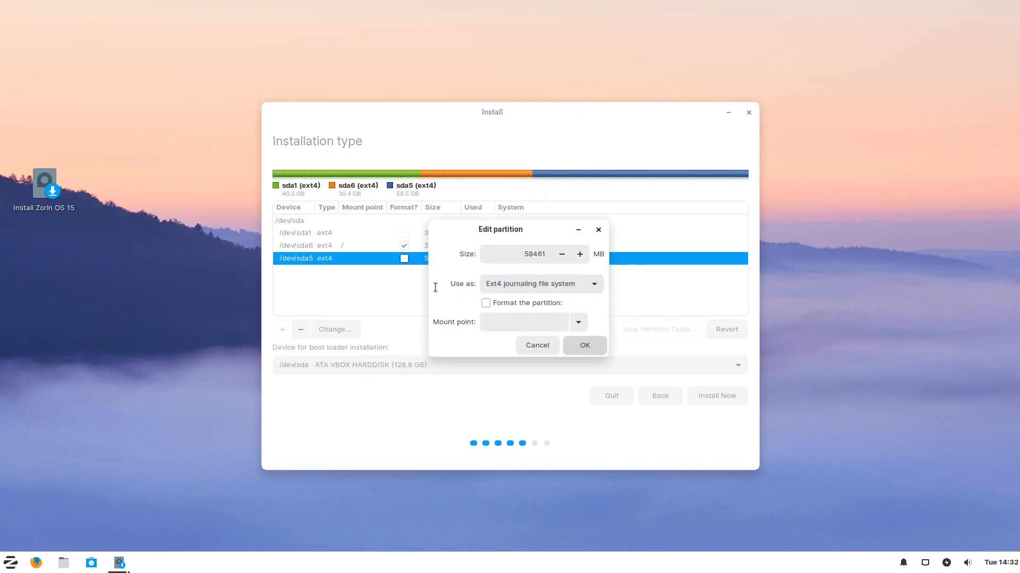
left_click(579, 322)
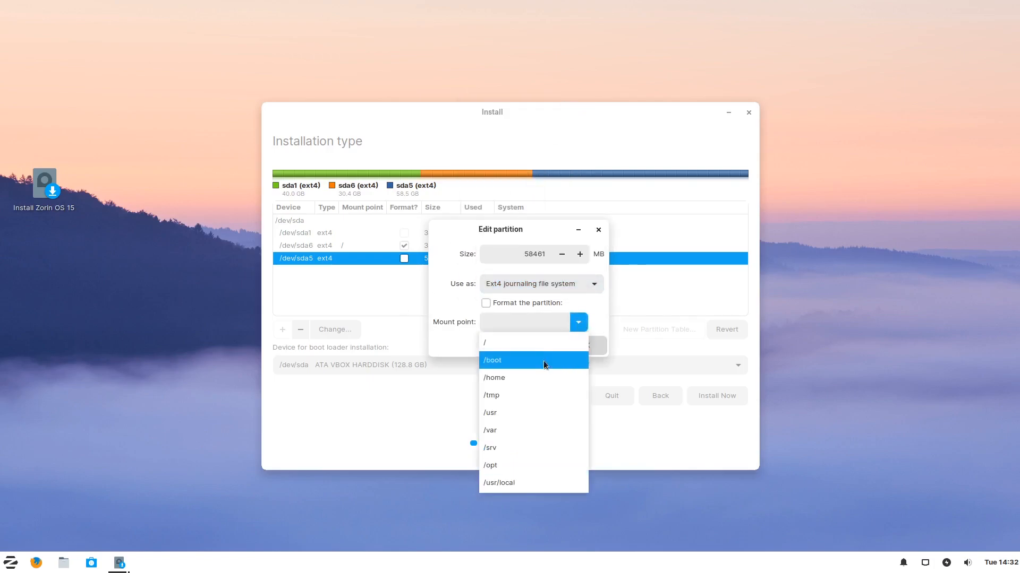
left_click(521, 374)
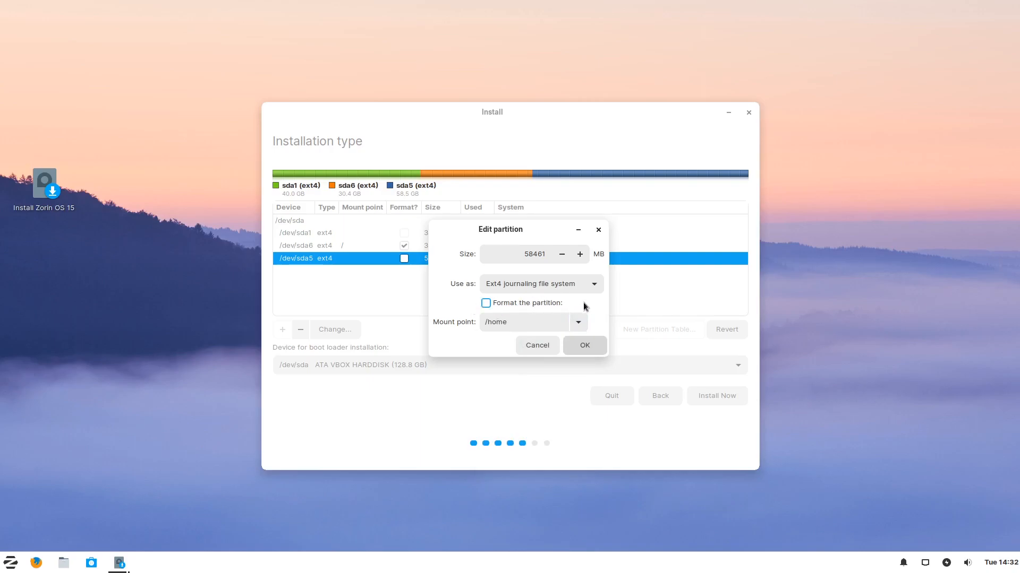
left_click(578, 346)
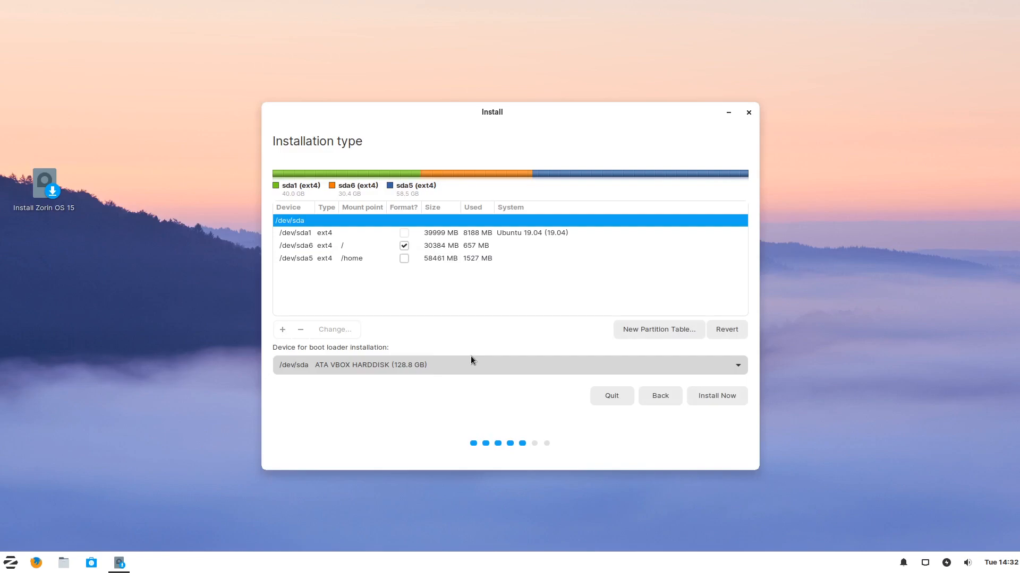
Install Zorin OS on this layout with a user name and password, then restart when complete.
left_click(721, 393)
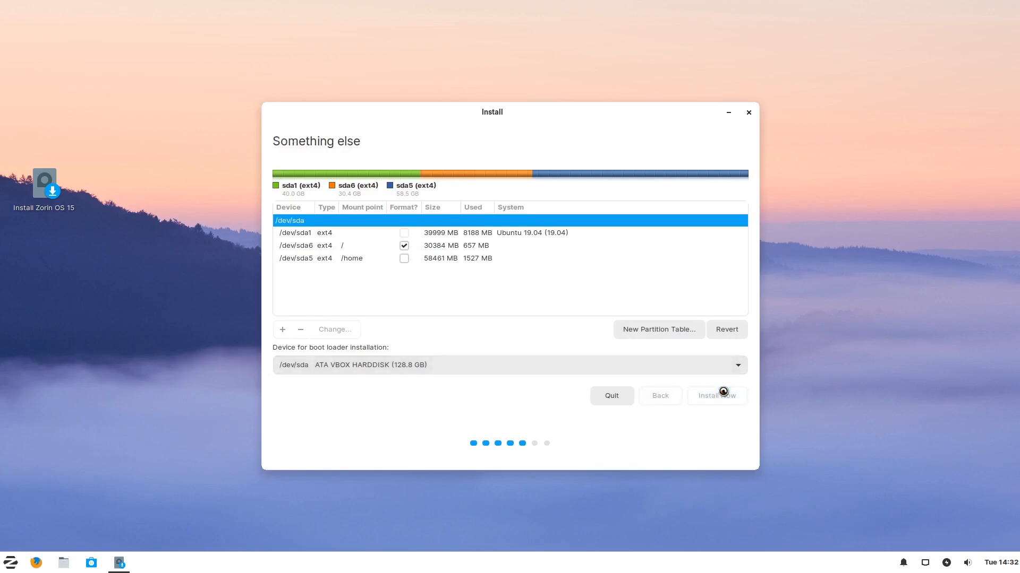
left_click(699, 350)
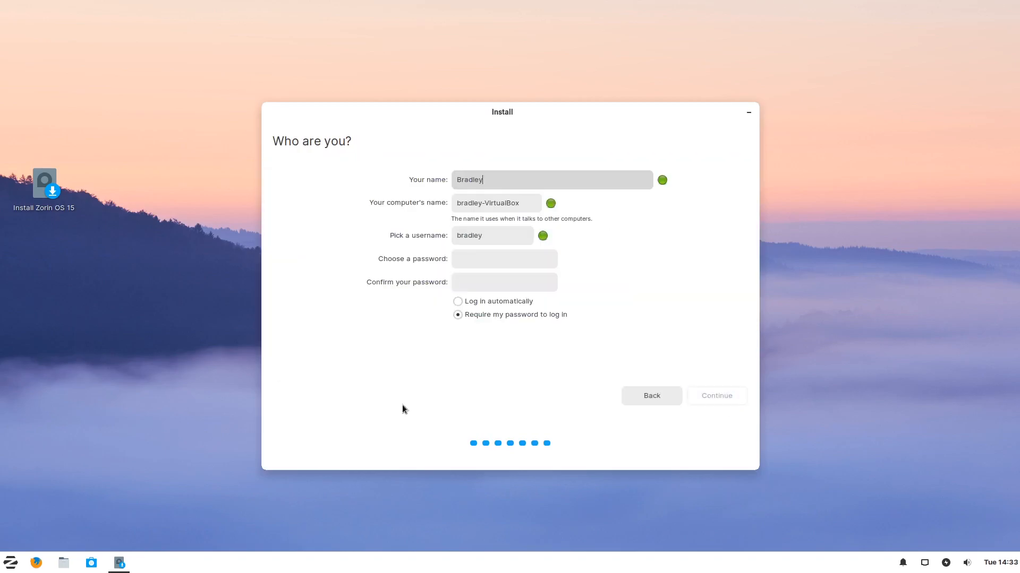
key("Tab")
type("zl15d")
key("Tab")
key("Tab")
type("********")
key("Tab")
type("********")
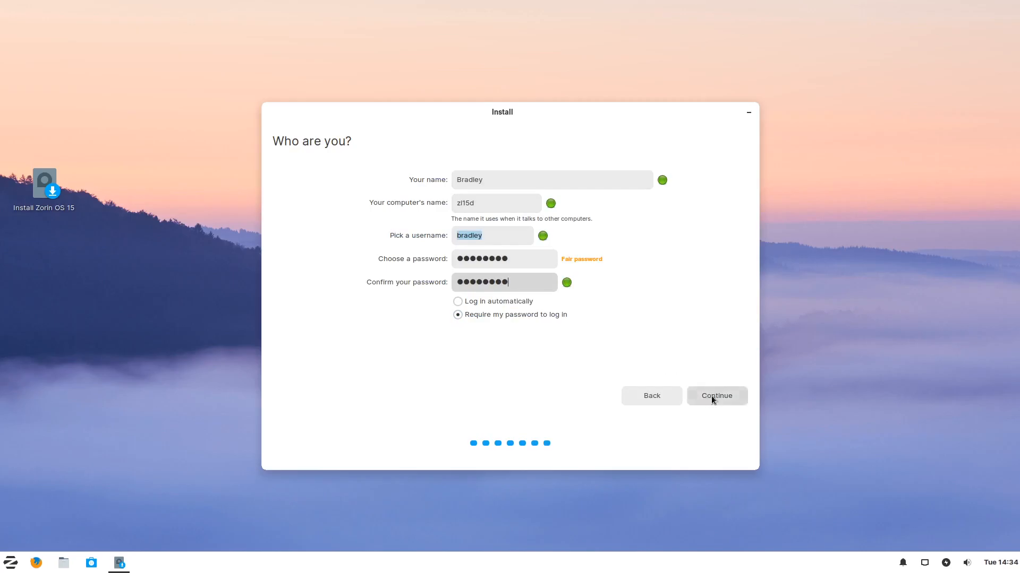
left_click(707, 397)
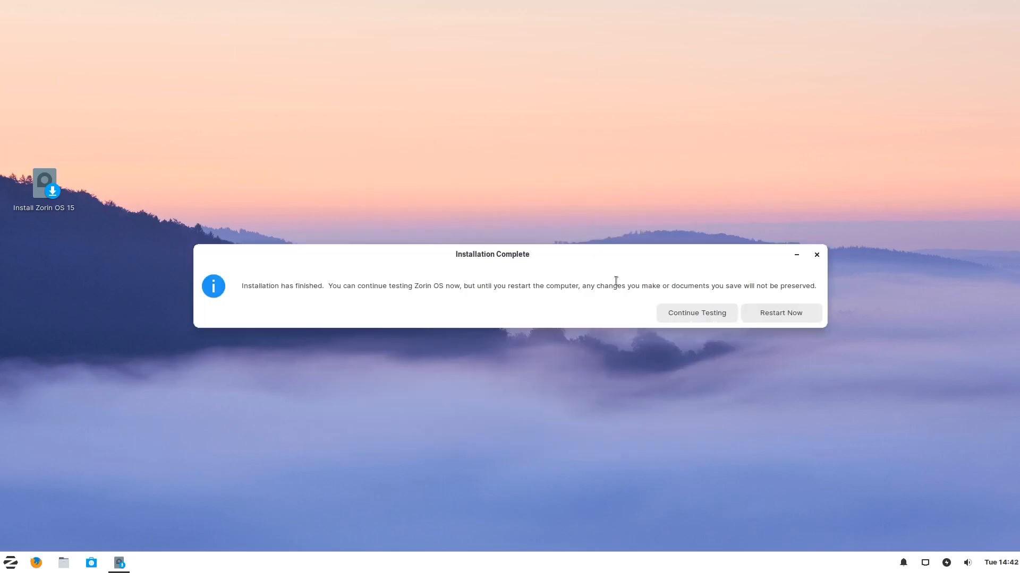
left_click(789, 314)
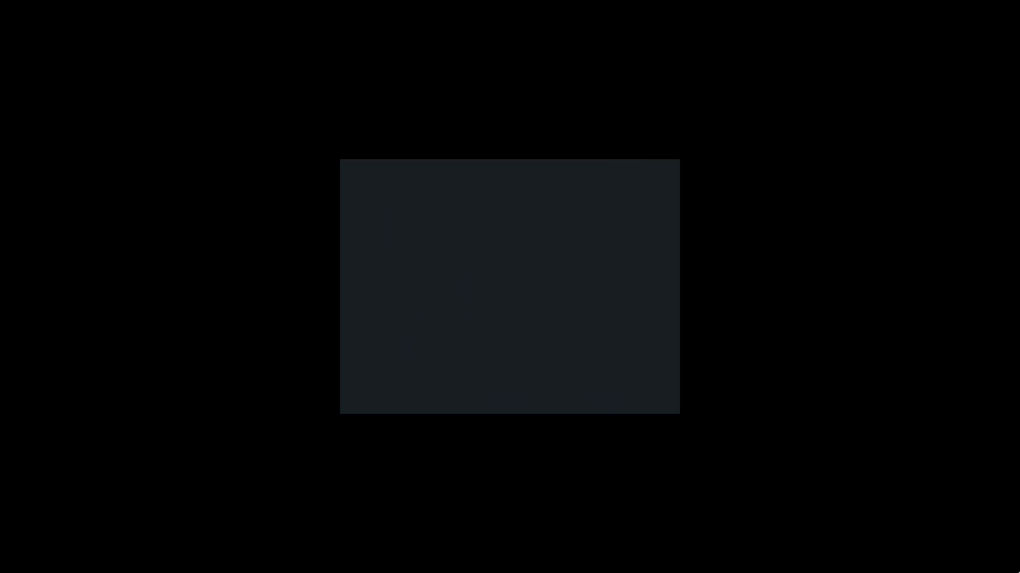
Log in to Zorin OS with the password and select, then deselect, the Cinn Test 1 folder.
type("a")
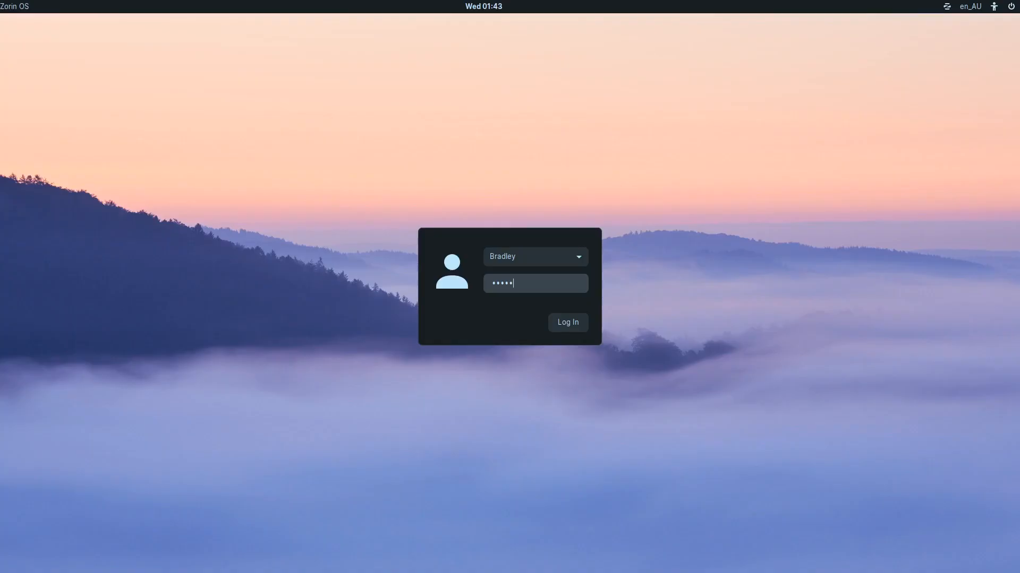
key("Return")
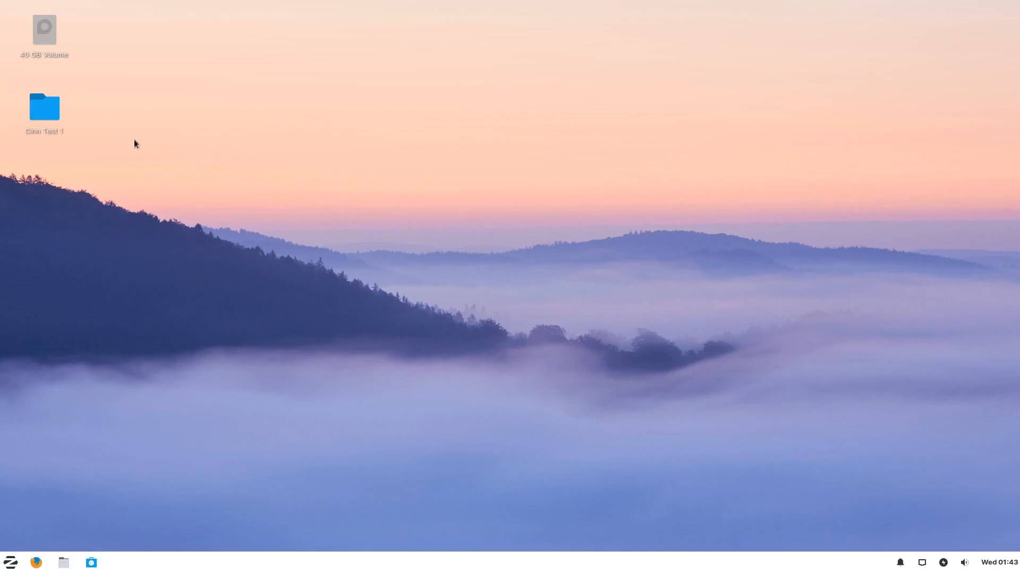
left_click(41, 128)
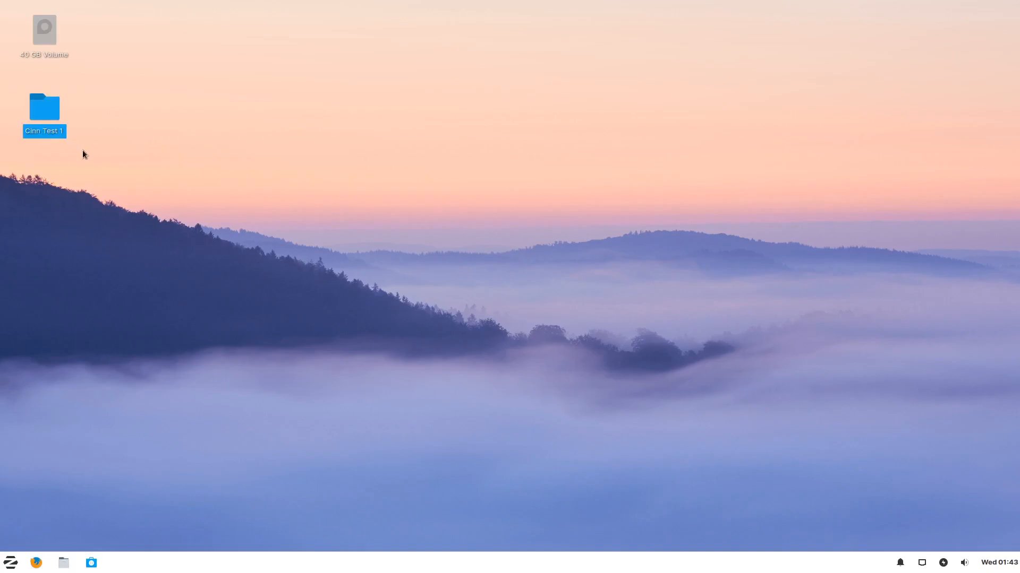
left_click(92, 125)
Create a desktop folder named 'Zorin test 1' from the desktop right-click menu.
right_click(46, 193)
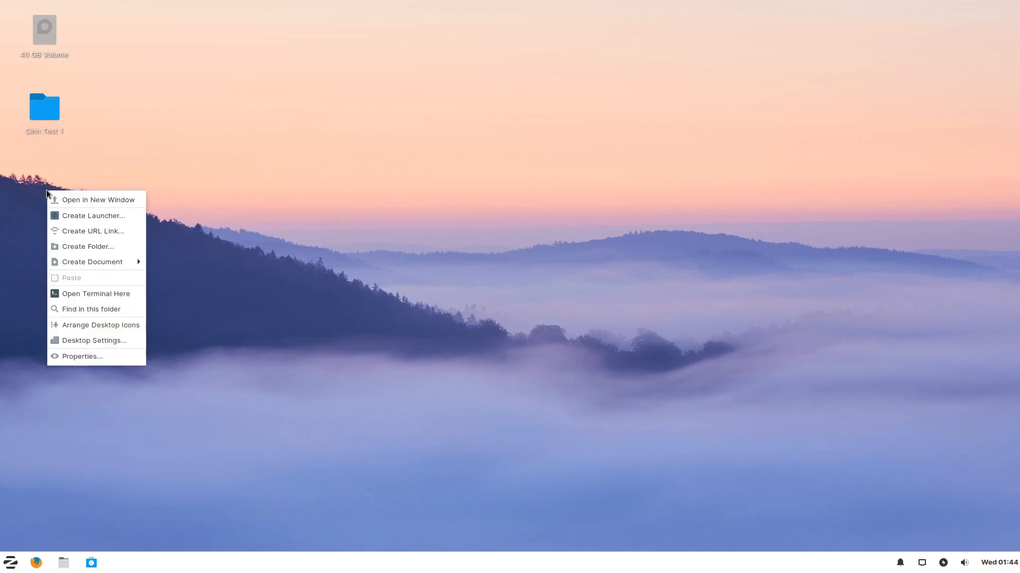
left_click(92, 246)
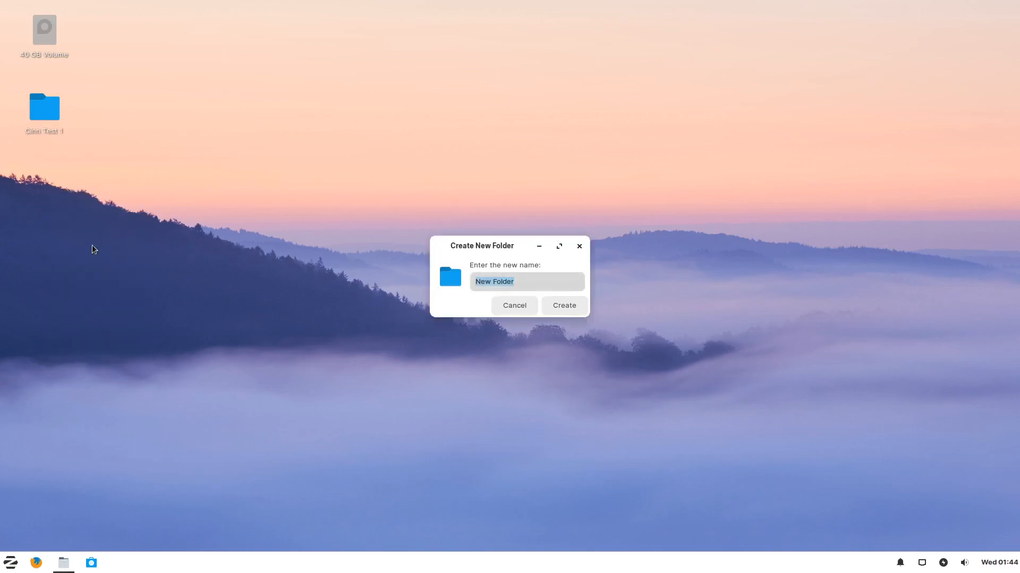
type("Zorin test 1")
key("Return")
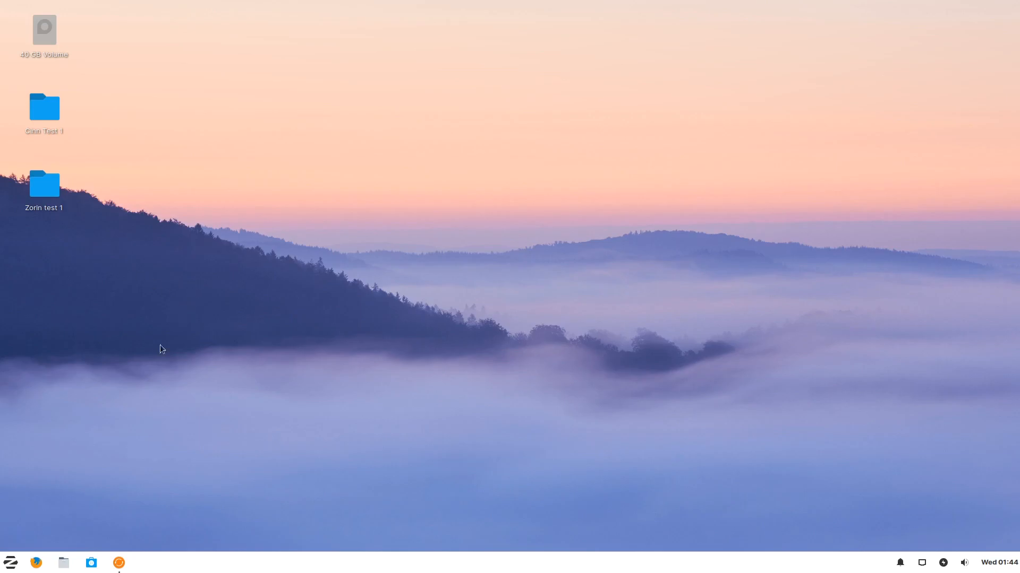
Restart the computer from the Zorin menu's power options to boot into Ubuntu.
left_click(10, 563)
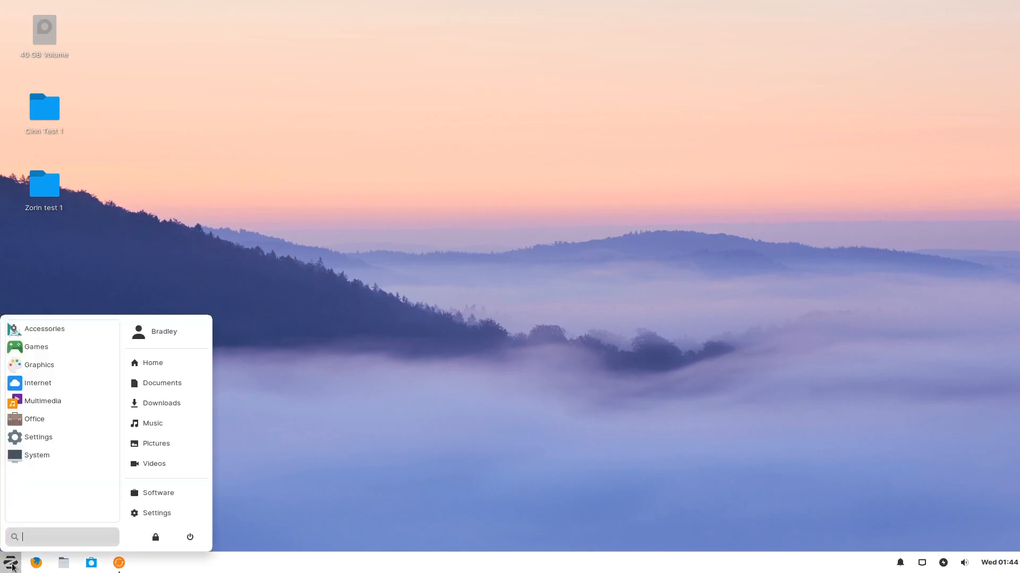
left_click(190, 537)
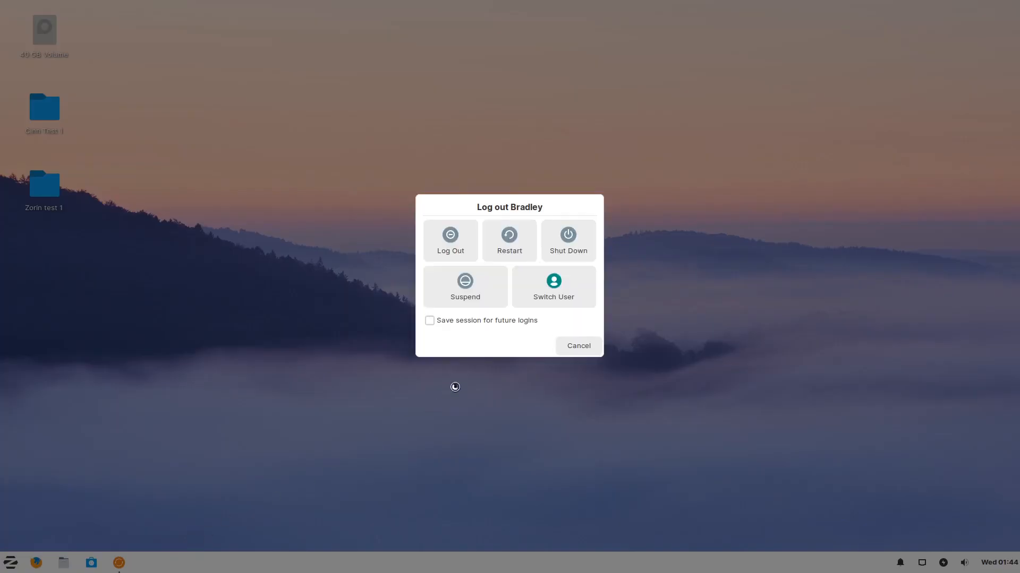
left_click(527, 240)
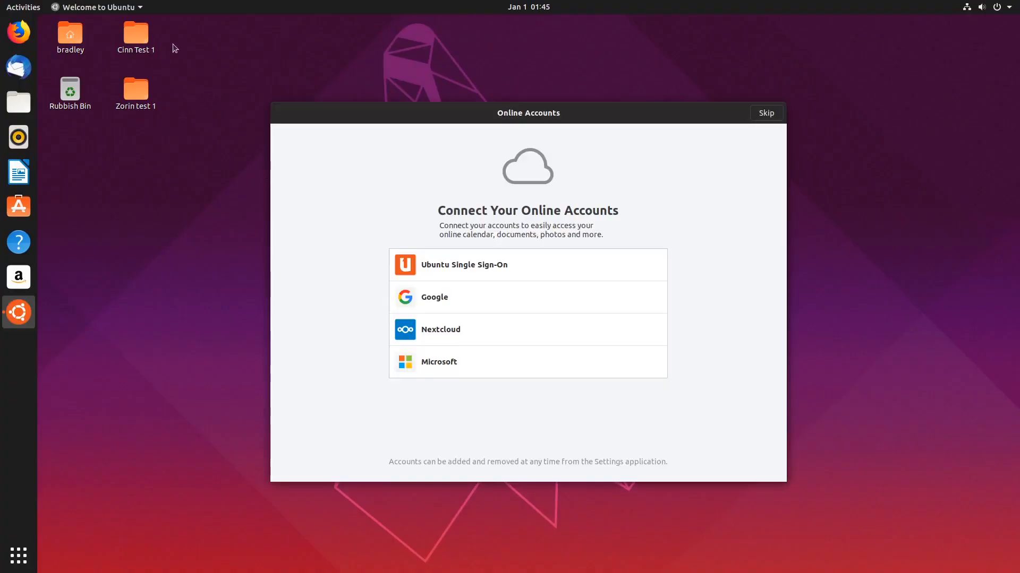
Select the two test folders on the Ubuntu desktop, then search for and launch Disks.
left_click_drag(151, 68, 137, 97)
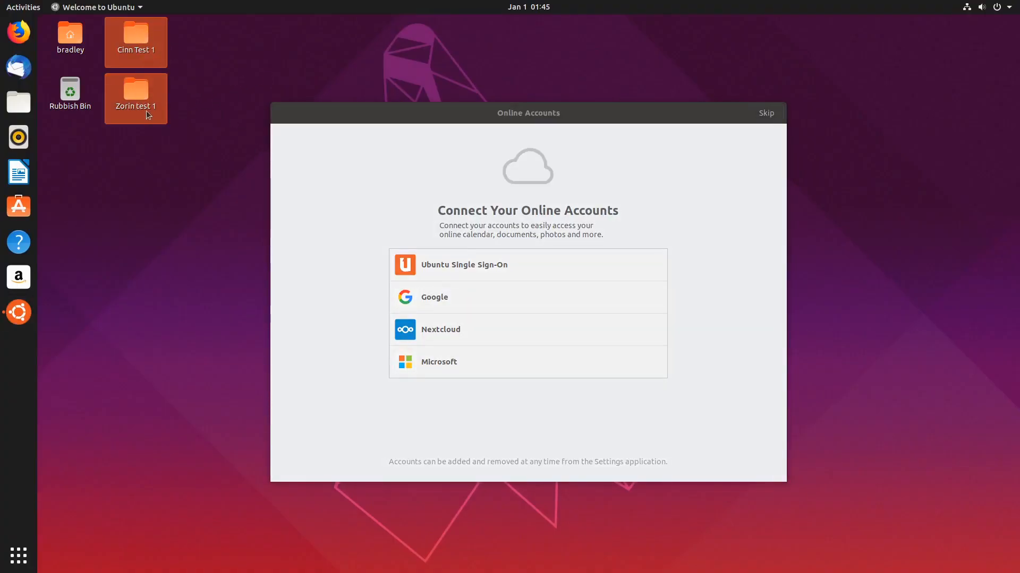
left_click(137, 100)
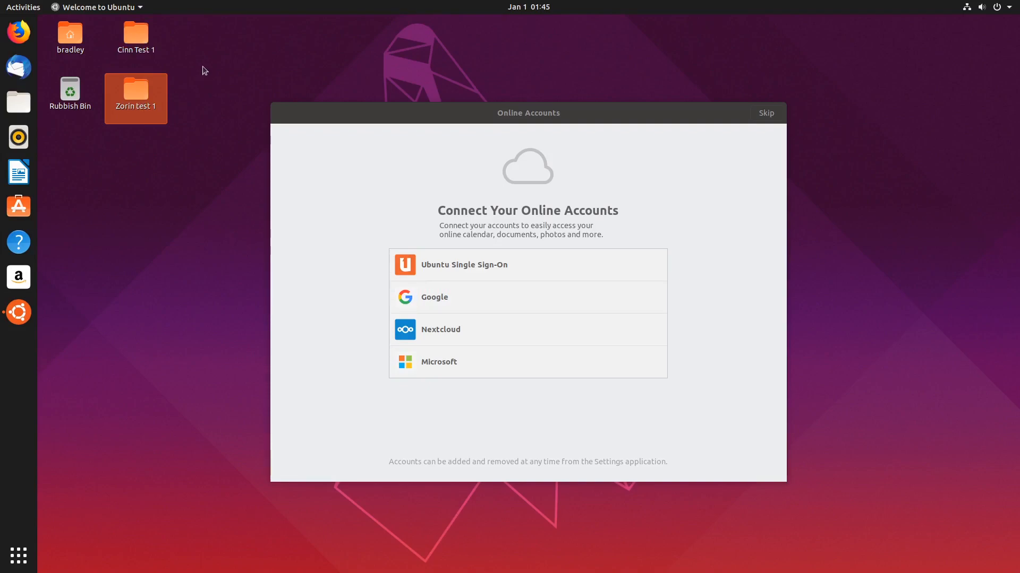
left_click(17, 549)
type("dlisk")
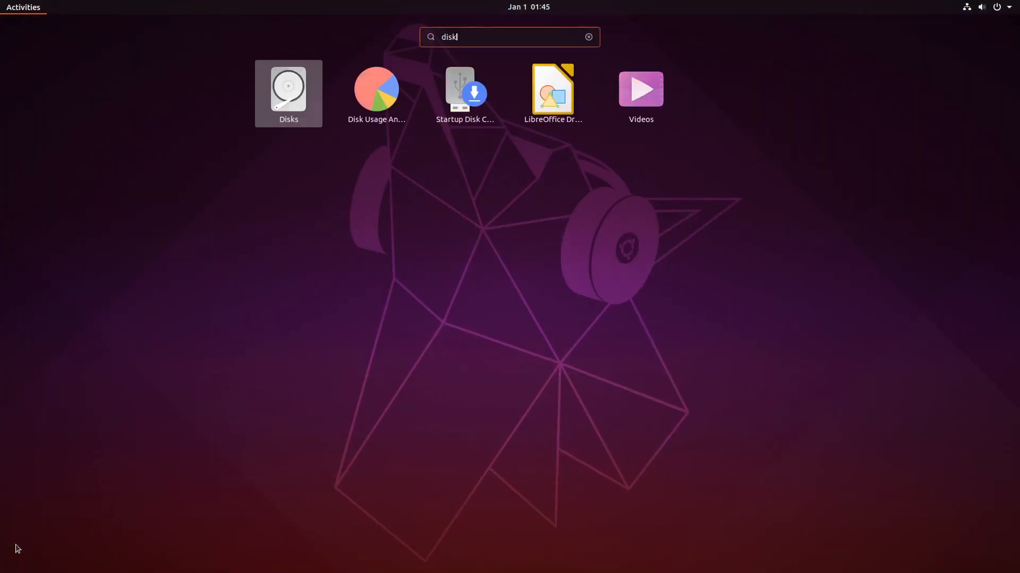
key("Return")
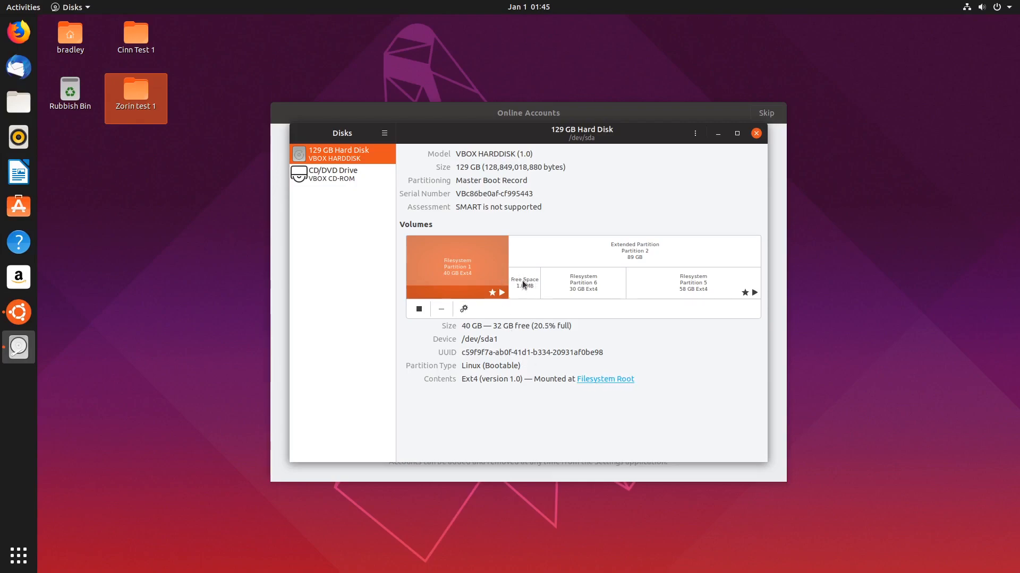
Inspect Partition 6 and Partition 5 to confirm the /home mount, then close Disks.
left_click(602, 287)
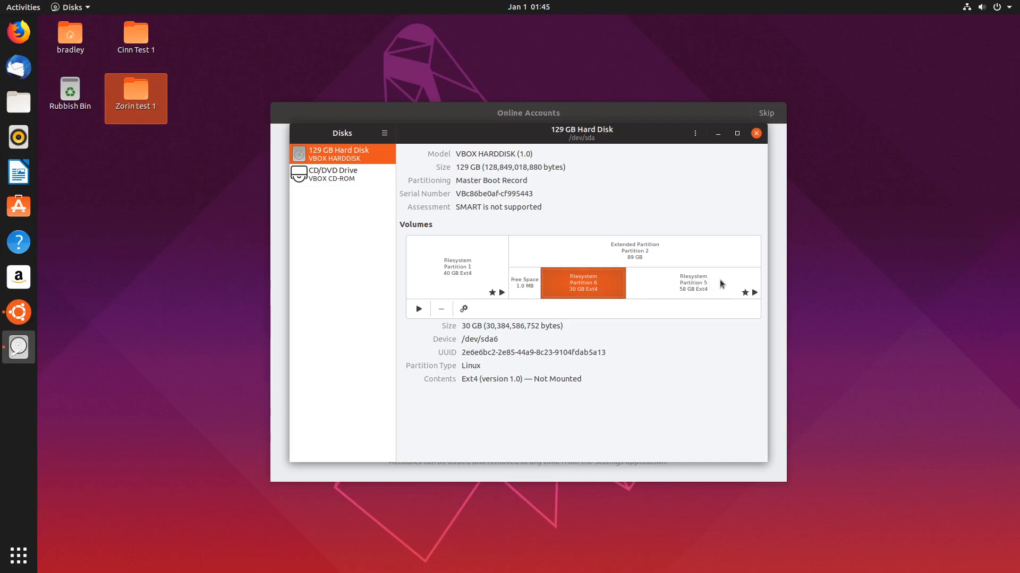
left_click(657, 287)
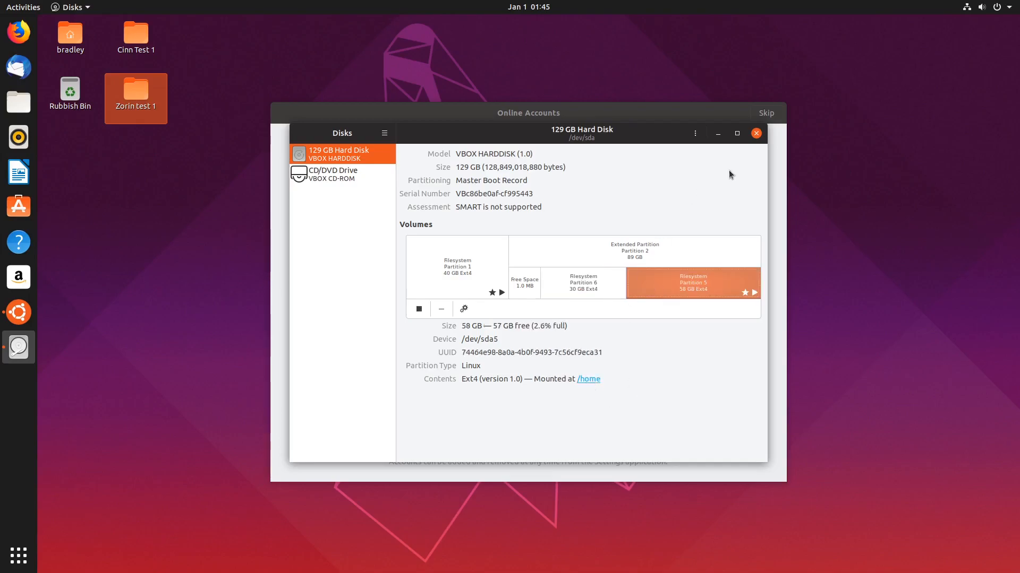
left_click(755, 134)
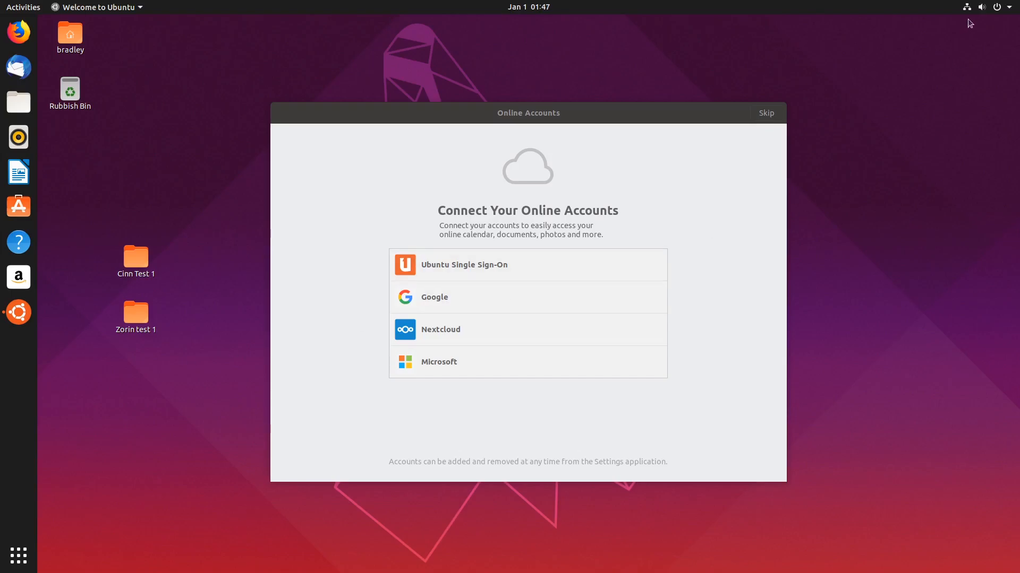
Shut down Ubuntu via Power Off in the top-right system menu.
left_click(998, 9)
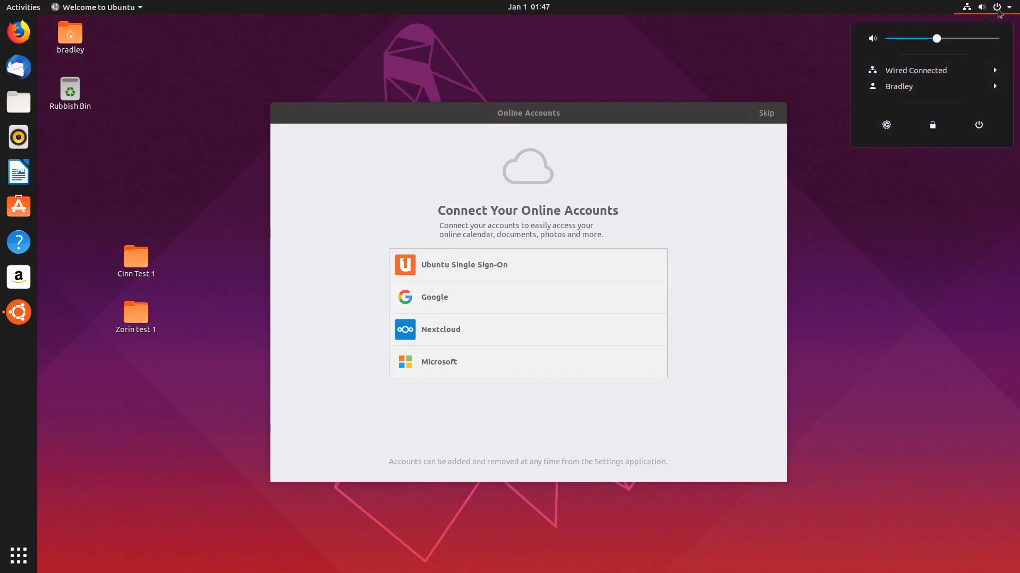
left_click(979, 125)
left_click(600, 319)
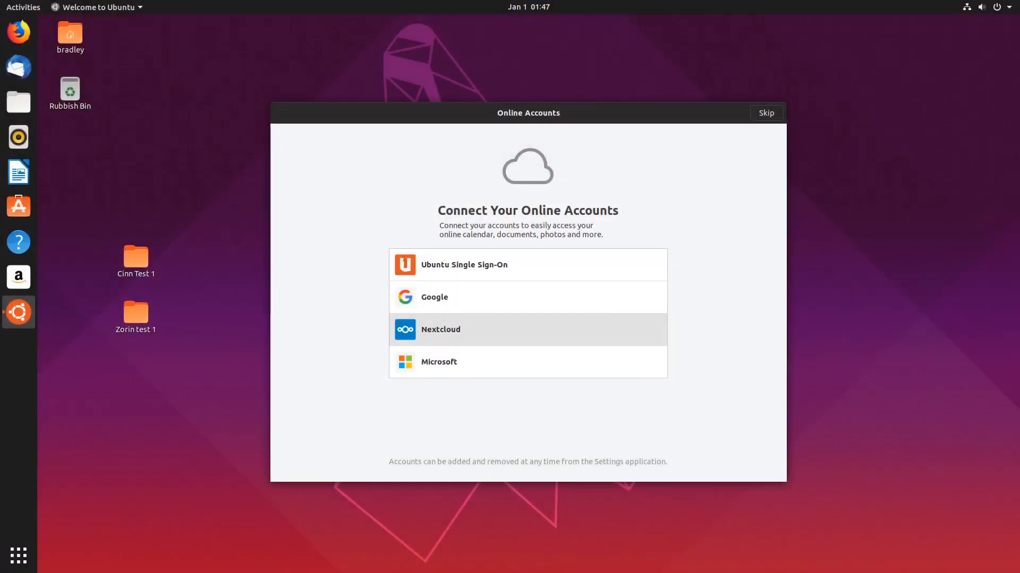